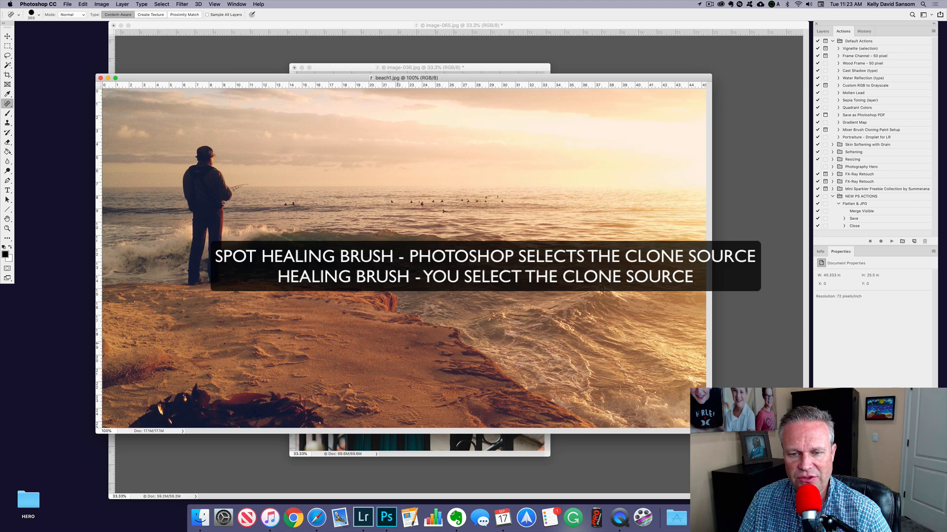
Remove the seaweed on the rock and the birds on the water with the Spot Healing Brush.
left_click_drag(351, 367, 318, 371)
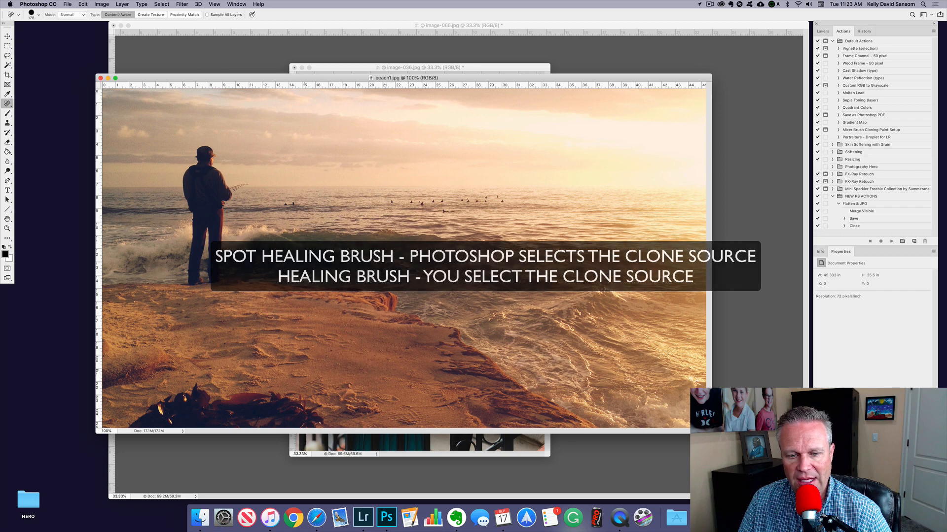
mouse_move(295, 401)
left_mouse_down()
mouse_move(311, 406)
mouse_move(215, 398)
mouse_move(131, 414)
mouse_move(182, 397)
mouse_move(191, 404)
mouse_move(168, 406)
mouse_move(288, 421)
left_mouse_up()
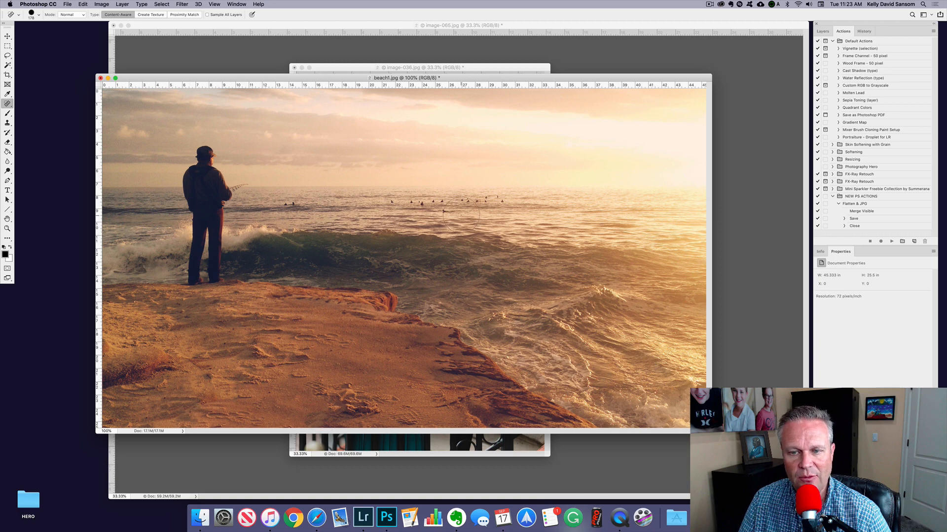
mouse_move(461, 213)
left_mouse_down()
mouse_move(451, 212)
mouse_move(469, 199)
mouse_move(502, 201)
mouse_move(388, 203)
left_mouse_up()
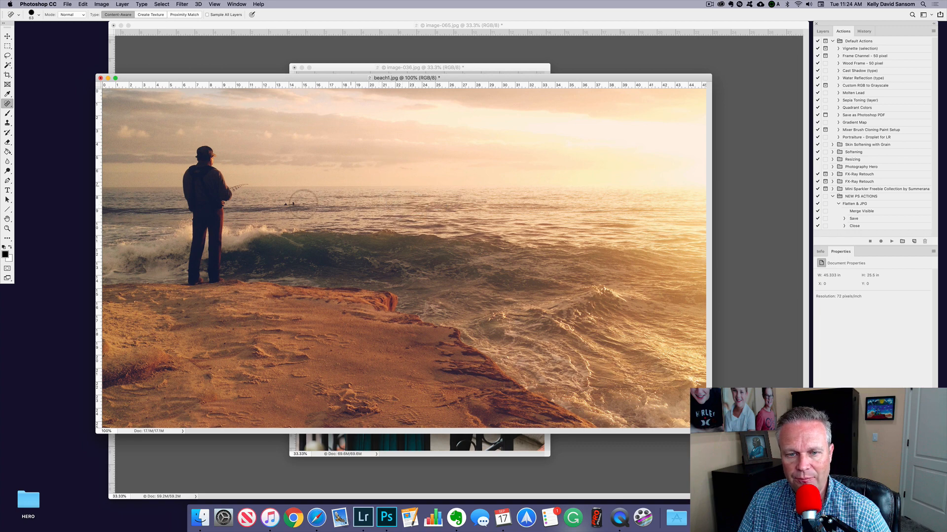
left_click_drag(282, 202, 294, 202)
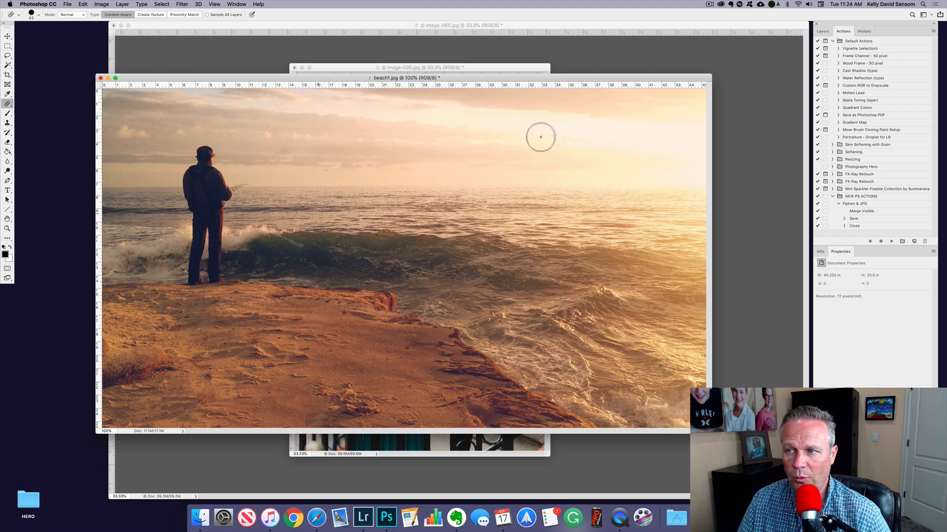
Compare the original beach photo with its latest healed state through the document history.
left_click(863, 31)
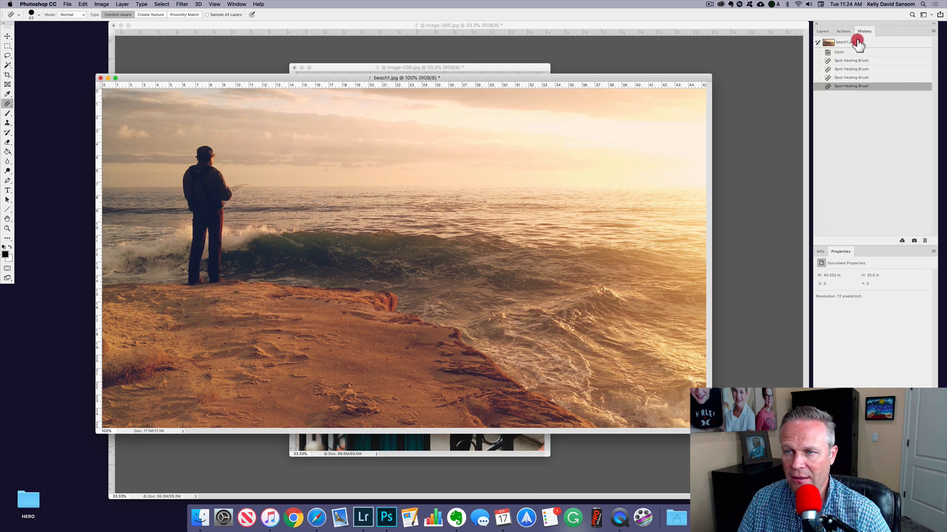
left_click(858, 43)
left_click(857, 86)
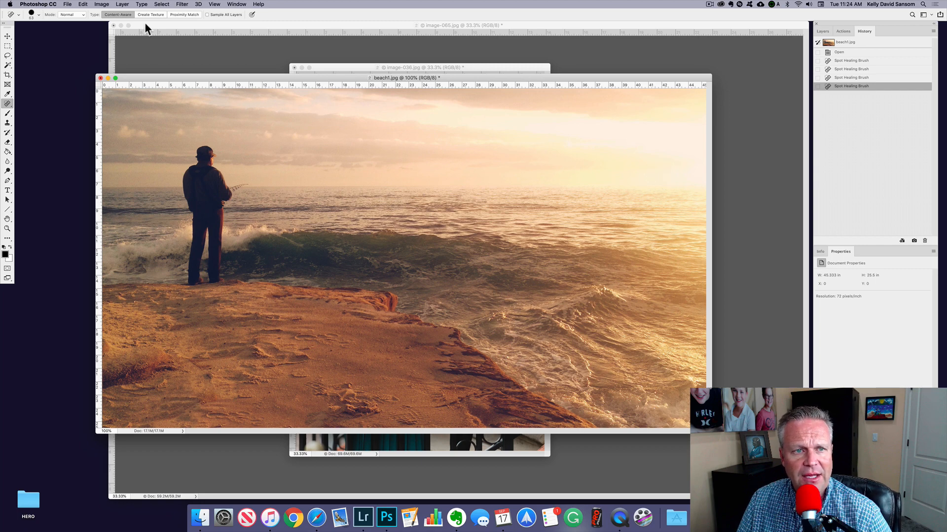
left_click(9, 106)
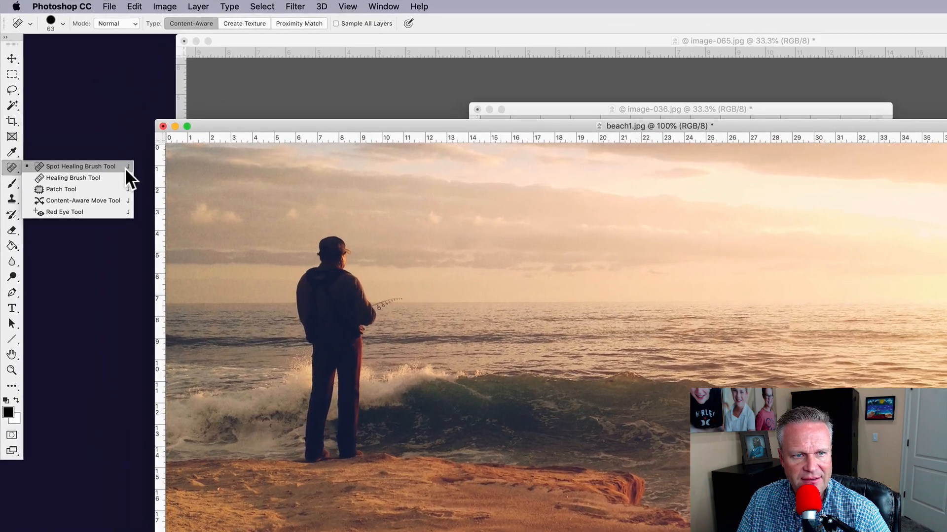
left_click(200, 167)
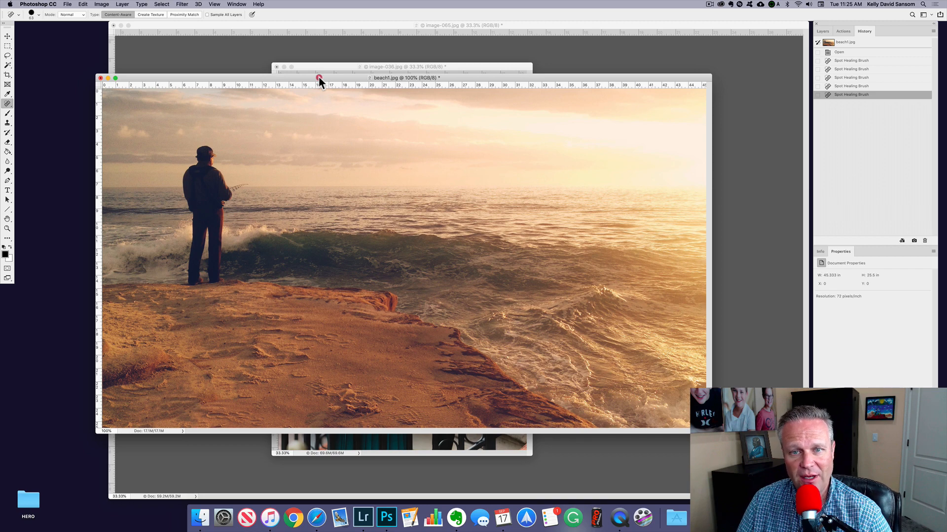
Minimize the beach photo and add a new empty layer above the Background in image-036.jpg.
double_click(318, 78)
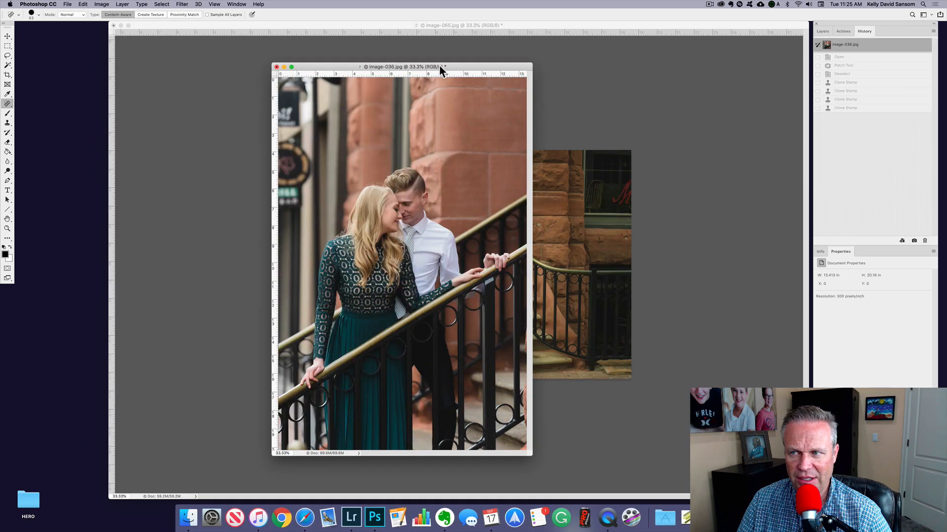
left_click(822, 31)
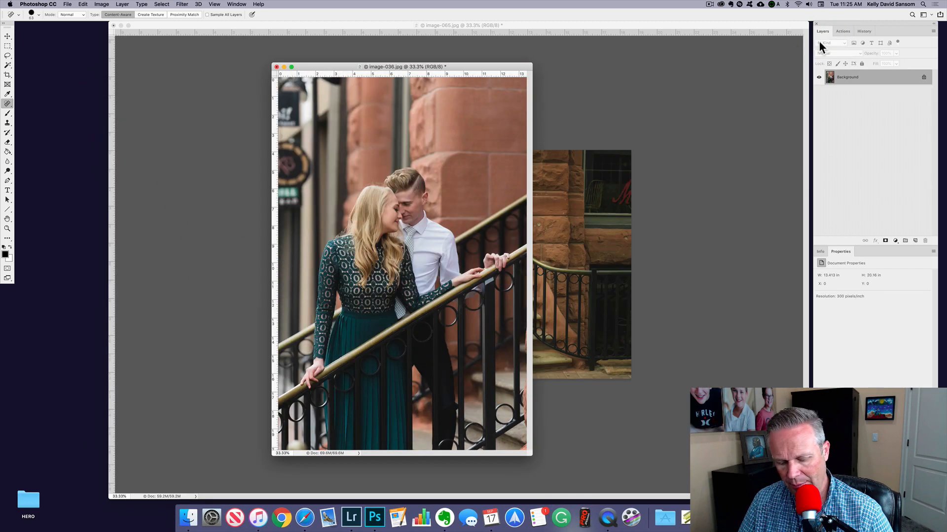
key("super+shift+n")
key("Return")
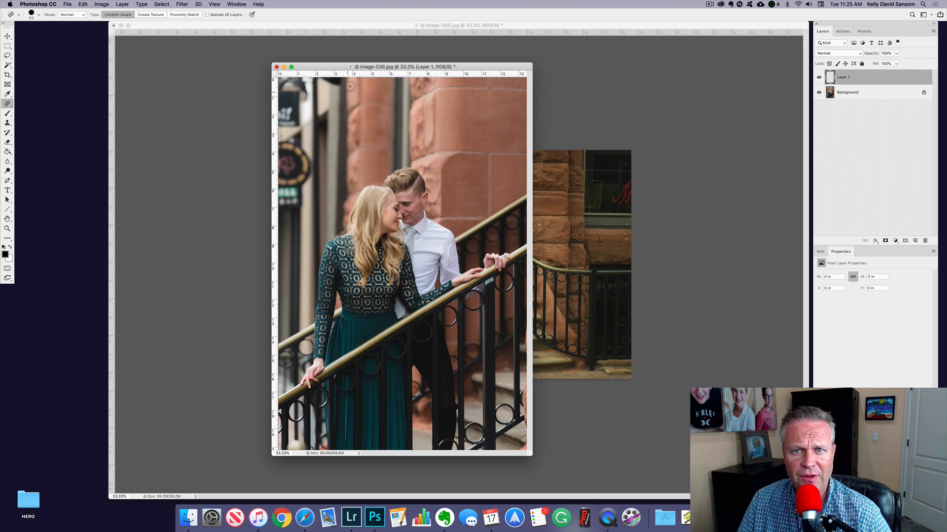
Choose the Clone Stamp tool and keep its sampling on Current & Below.
key("s")
left_click(8, 143)
left_click(7, 123)
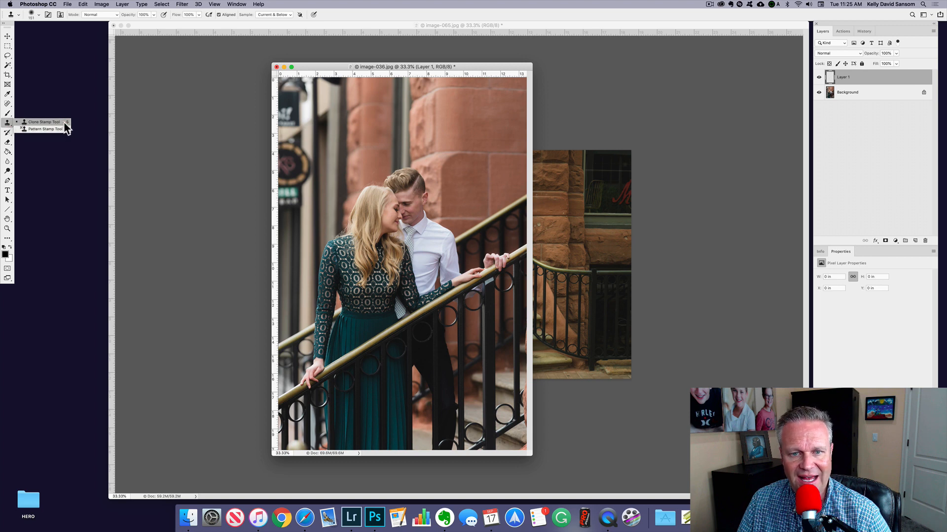
left_click(65, 123)
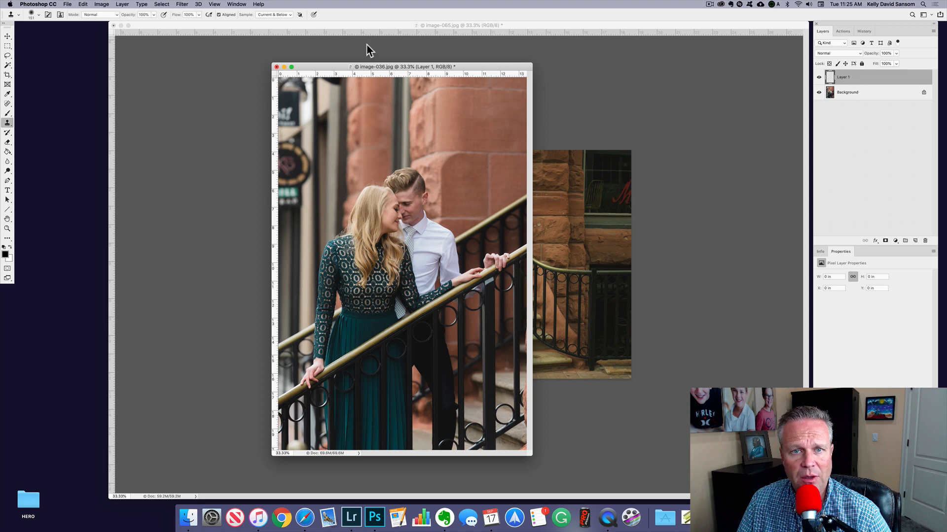
left_click(277, 14)
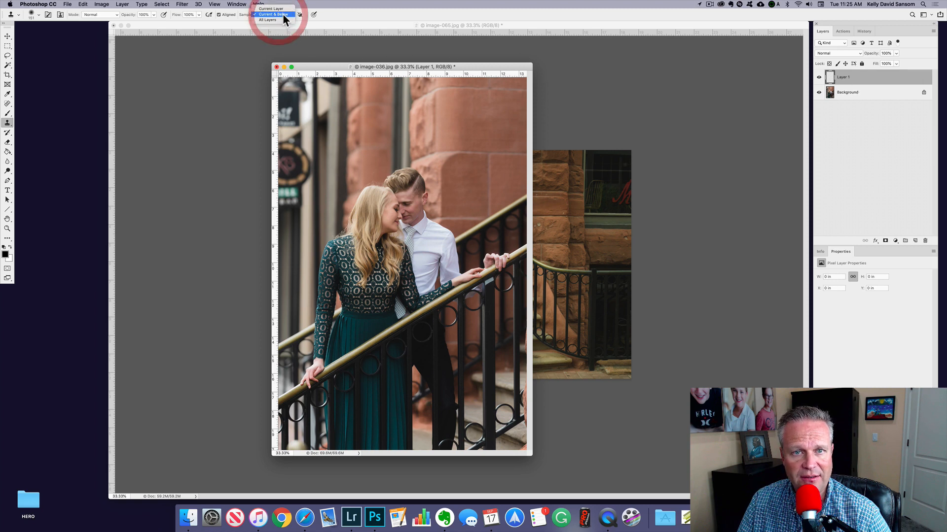
left_click(284, 15)
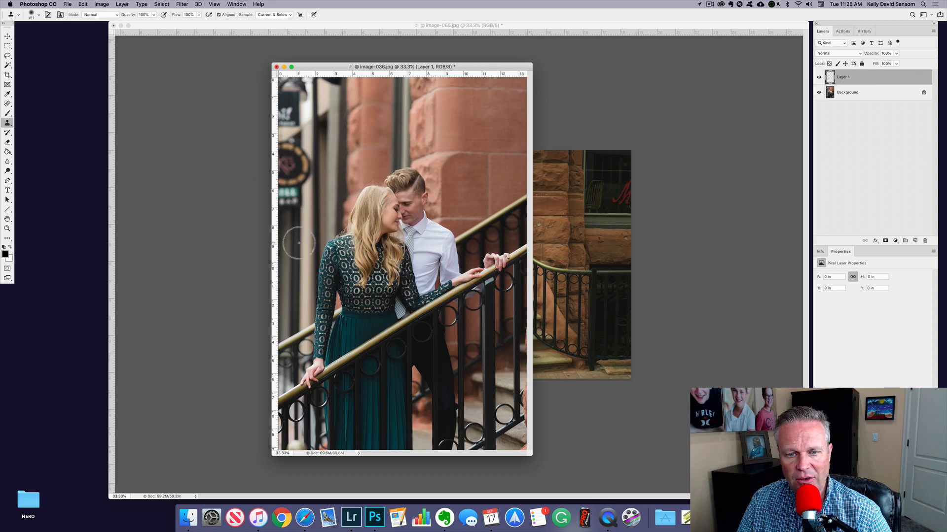
Sample the blurred wall below the hanging signs and clone it upward over the signs on the photo's left side.
left_click_drag(299, 243, 313, 245)
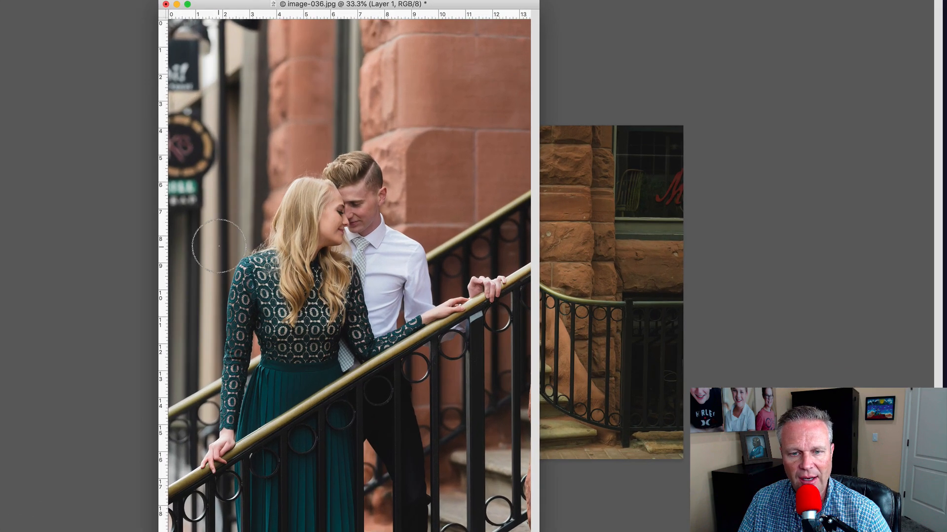
key("alt")
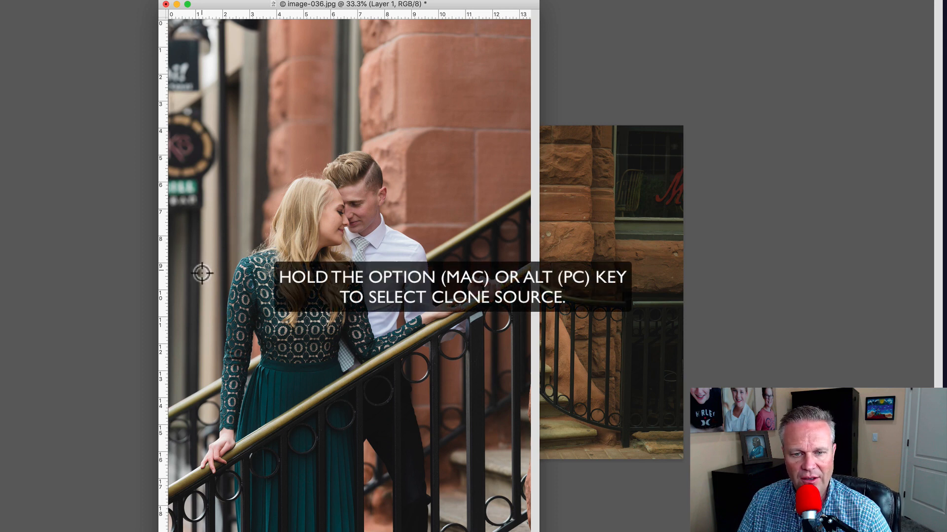
left_click(199, 306, "alt")
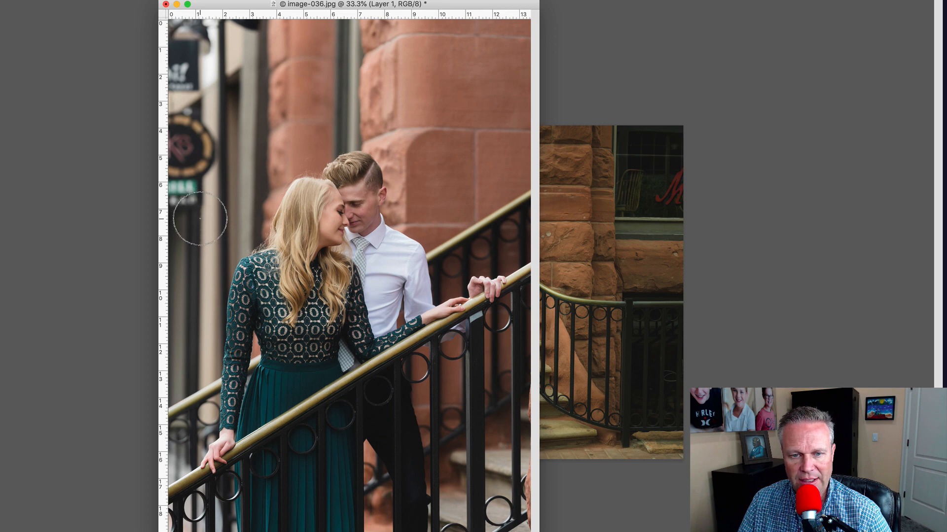
mouse_move(184, 207)
left_mouse_down()
mouse_move(198, 187)
mouse_move(206, 136)
mouse_move(207, 167)
mouse_move(208, 147)
mouse_move(194, 148)
mouse_move(172, 174)
mouse_move(183, 142)
mouse_move(199, 135)
mouse_move(174, 132)
mouse_move(196, 122)
mouse_move(179, 113)
mouse_move(187, 102)
mouse_move(195, 112)
mouse_move(196, 76)
mouse_move(197, 129)
mouse_move(188, 89)
mouse_move(178, 110)
mouse_move(179, 77)
mouse_move(201, 79)
mouse_move(205, 53)
mouse_move(187, 29)
mouse_move(163, 54)
mouse_move(183, 112)
mouse_move(202, 115)
mouse_move(197, 104)
mouse_move(184, 119)
mouse_move(170, 87)
mouse_move(170, 115)
mouse_move(187, 82)
mouse_move(196, 89)
mouse_move(204, 61)
mouse_move(204, 82)
mouse_move(210, 57)
mouse_move(199, 37)
mouse_move(179, 50)
mouse_move(179, 86)
mouse_move(187, 38)
mouse_move(175, 31)
mouse_move(190, 34)
mouse_move(165, 30)
mouse_move(200, 47)
left_mouse_up()
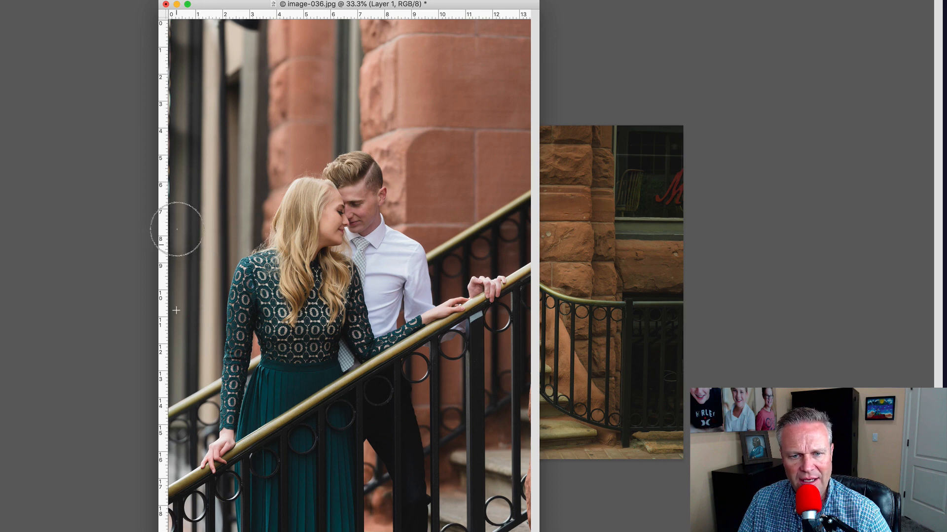
mouse_move(176, 179)
left_mouse_down()
mouse_move(175, 135)
mouse_move(185, 145)
mouse_move(174, 32)
mouse_move(180, 53)
left_mouse_up()
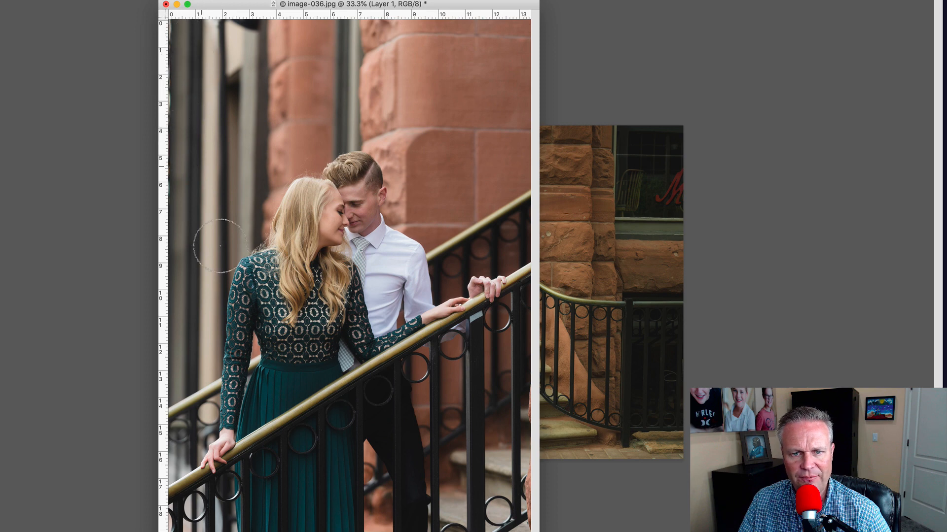
left_click(218, 296)
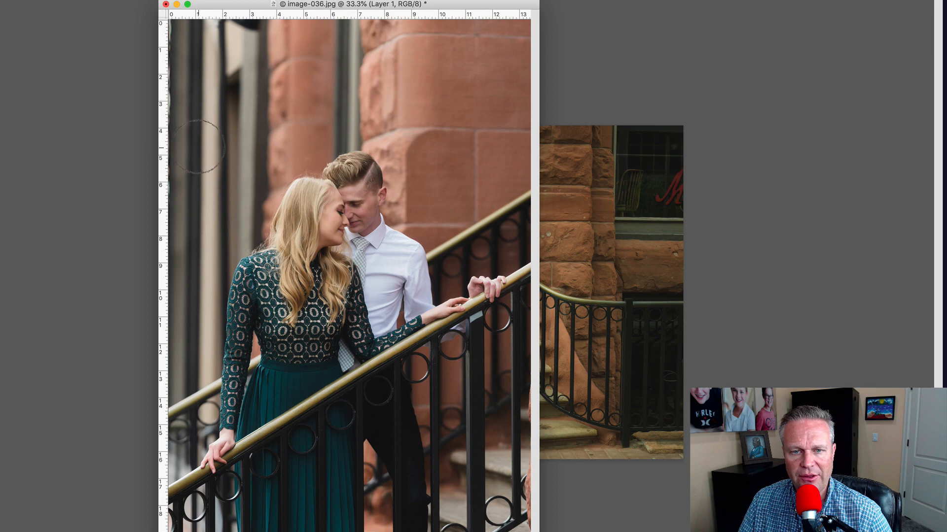
Clone clean wall texture over the sign remnants along the photo's left edge, up to the top corner.
mouse_move(198, 147)
left_mouse_down()
mouse_move(182, 148)
mouse_move(380, 192)
mouse_move(416, 262)
left_mouse_up()
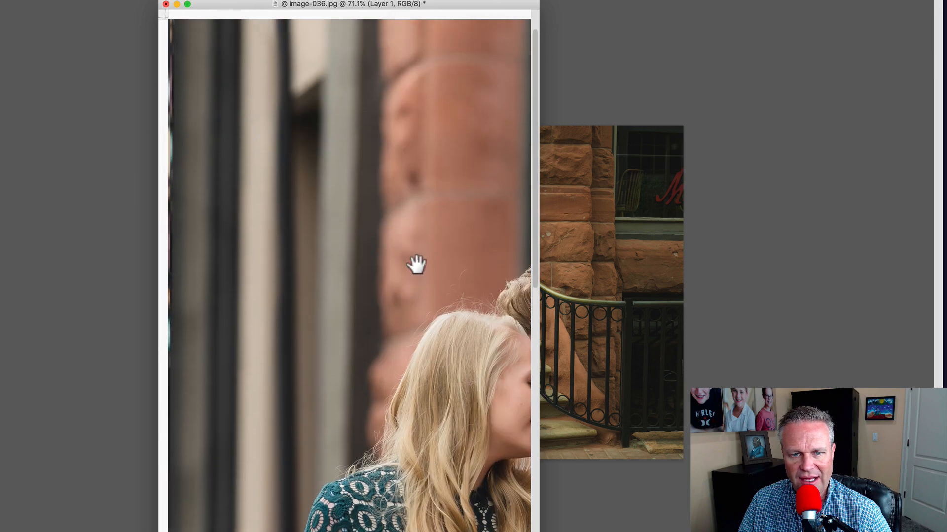
key("super+r")
left_click_drag(209, 205, 188, 214)
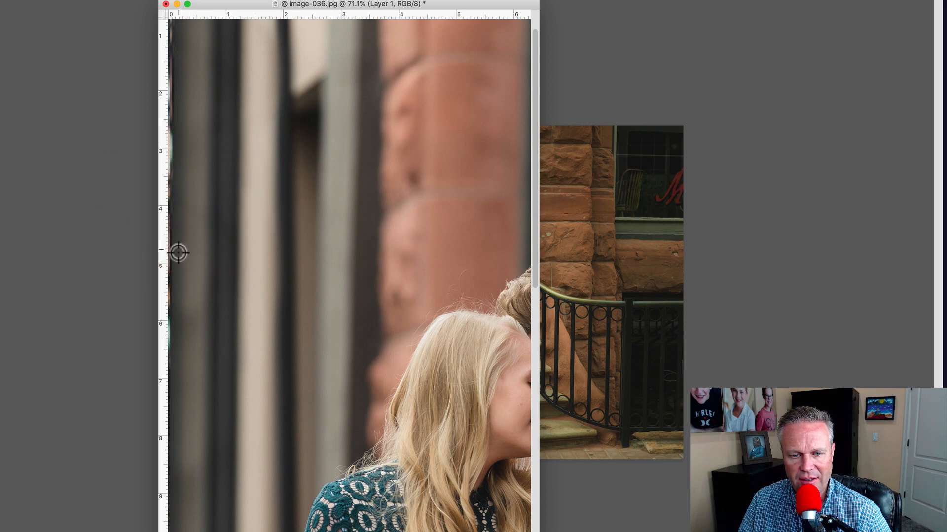
left_click(175, 444, "alt")
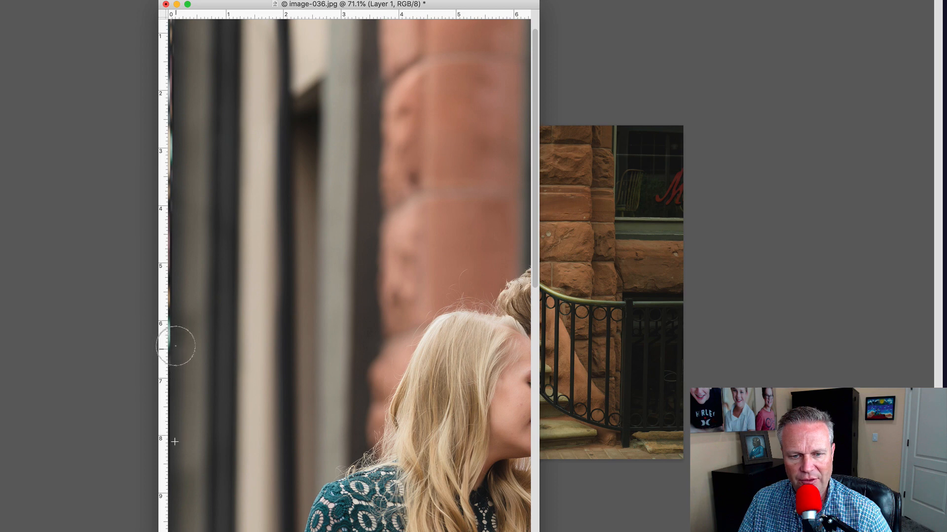
left_click_drag(174, 353, 168, 299)
mouse_move(165, 312)
left_mouse_down()
mouse_move(171, 295)
mouse_move(147, 291)
mouse_move(162, 296)
left_mouse_up()
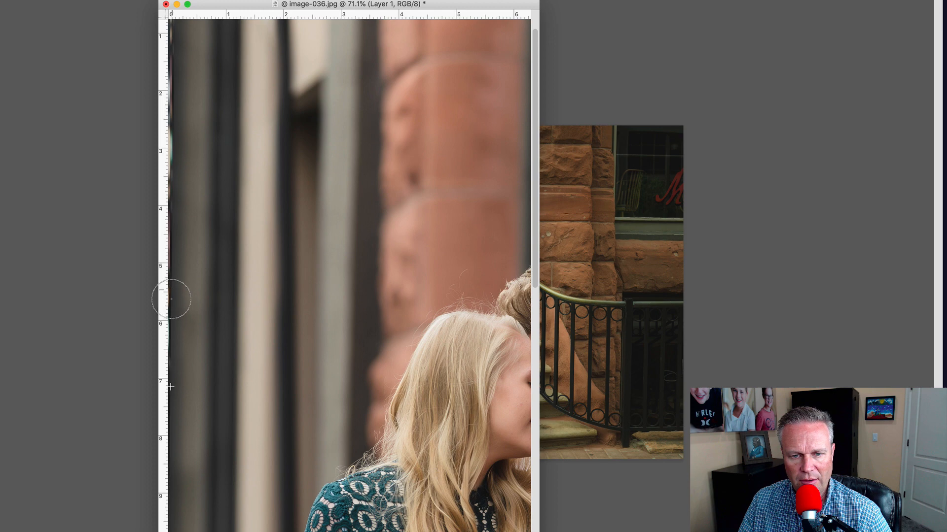
left_click(174, 287, "alt")
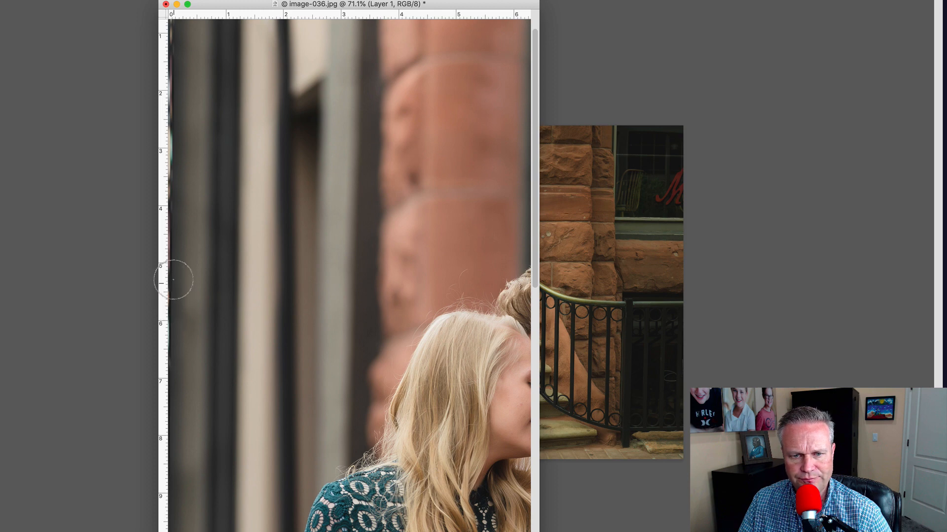
mouse_move(174, 274)
left_mouse_down()
mouse_move(173, 119)
mouse_move(174, 174)
left_mouse_up()
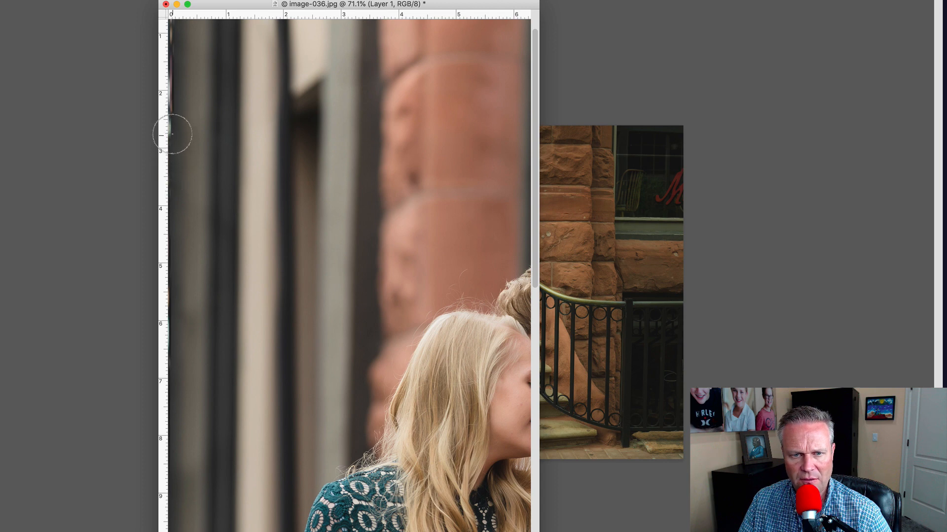
left_click_drag(171, 134, 171, 86)
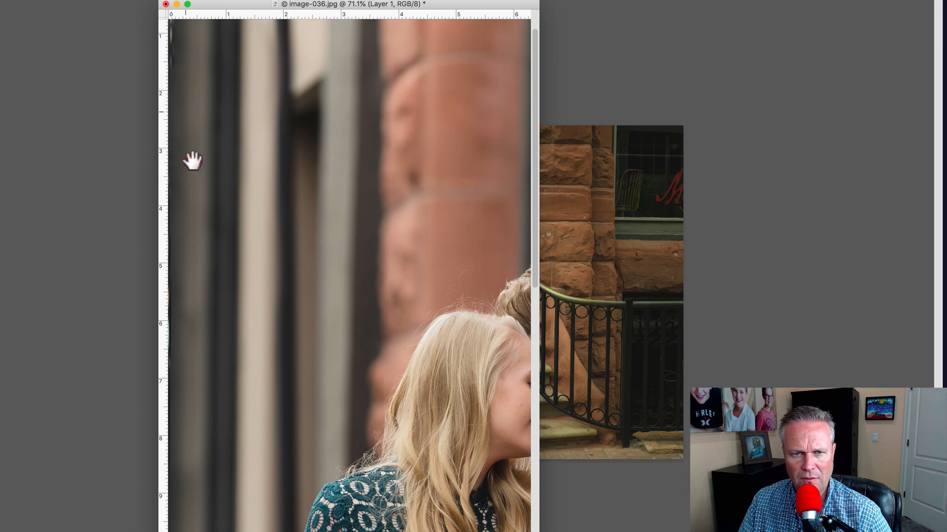
left_click_drag(191, 158, 235, 343)
left_click_drag(170, 99, 172, 20)
Toggle the clone layer's visibility to compare the whole photo before and after the sign removal.
left_click(239, 199, "alt")
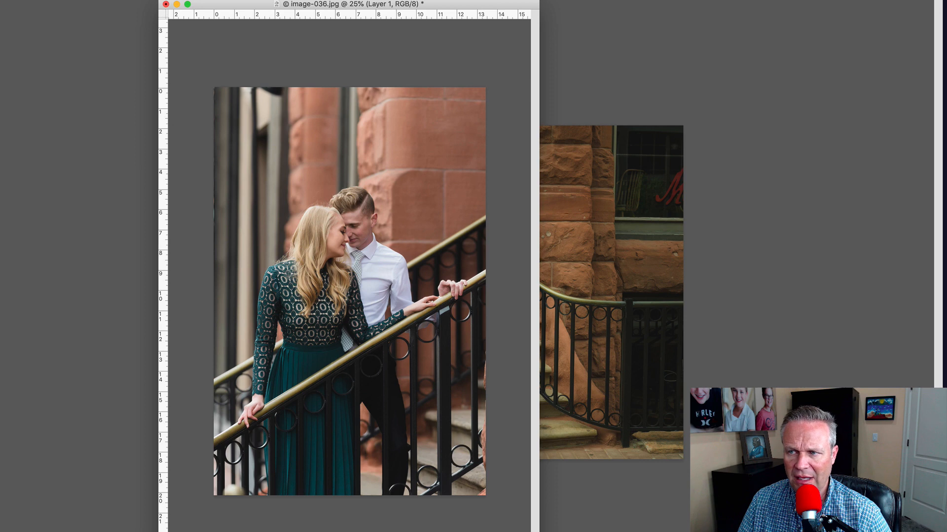
left_click(946, 25)
left_click(945, 25)
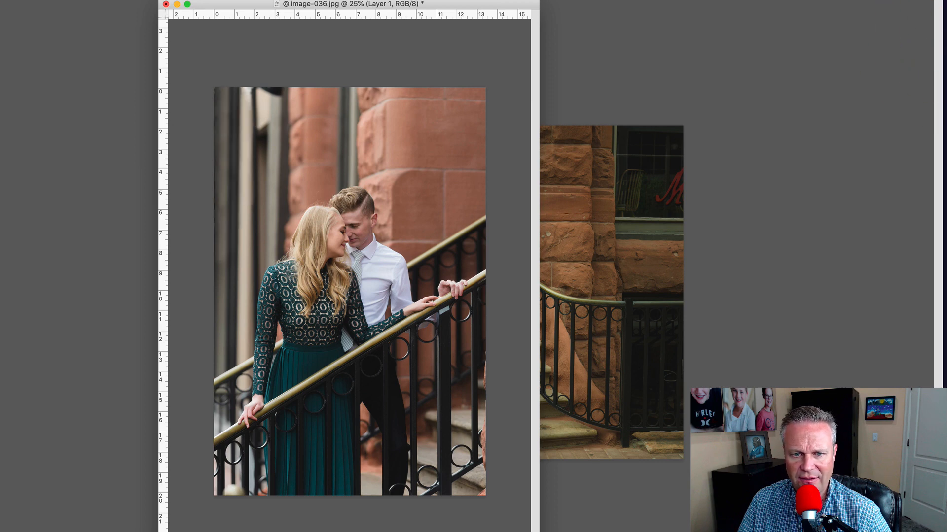
left_click(944, 25)
left_click(945, 24)
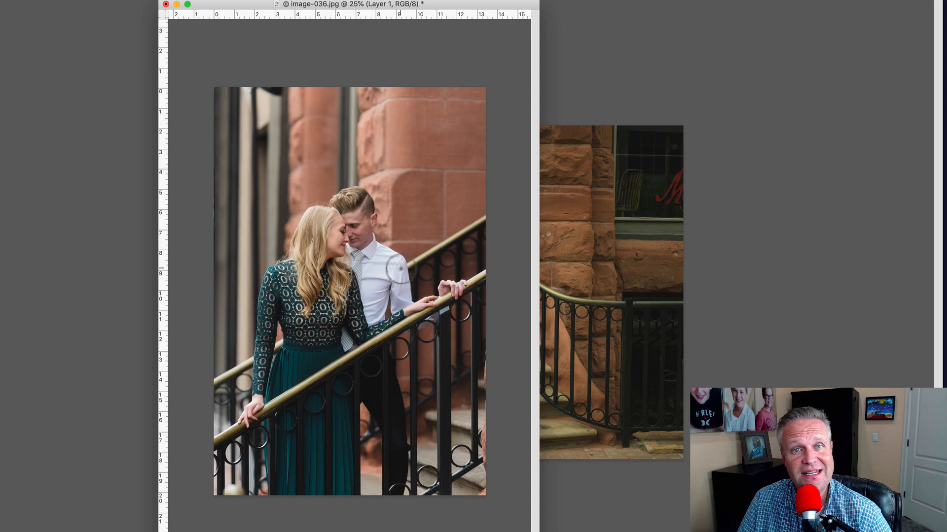
Clone over the leftover spot on the photo's left edge, level with the woman's head.
key("z")
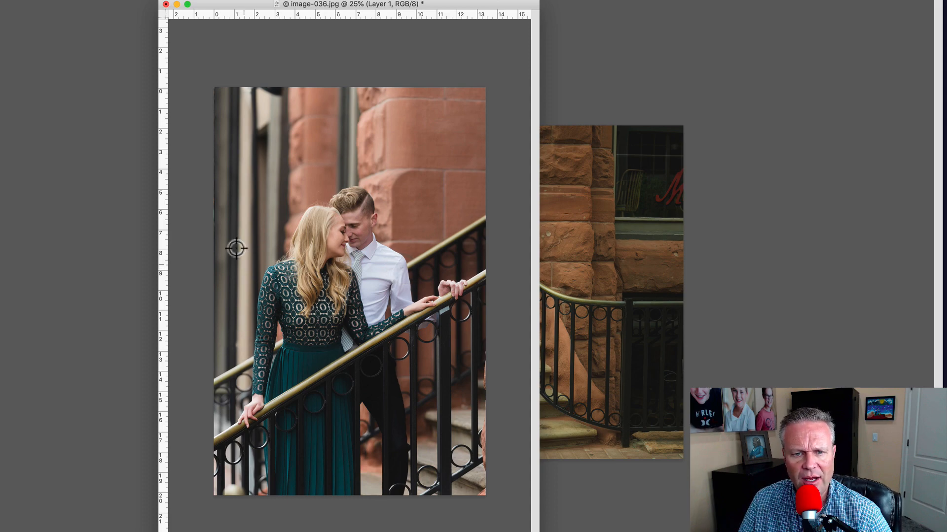
left_click(222, 229)
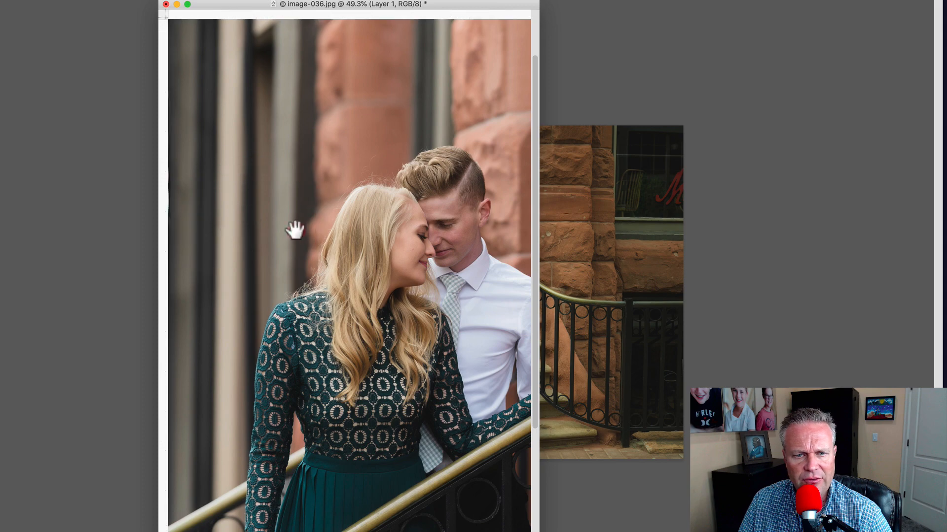
left_click(173, 240, "alt")
mouse_move(170, 209)
left_mouse_down()
mouse_move(170, 188)
mouse_move(174, 202)
left_mouse_up()
key("z")
left_click(199, 235, "alt")
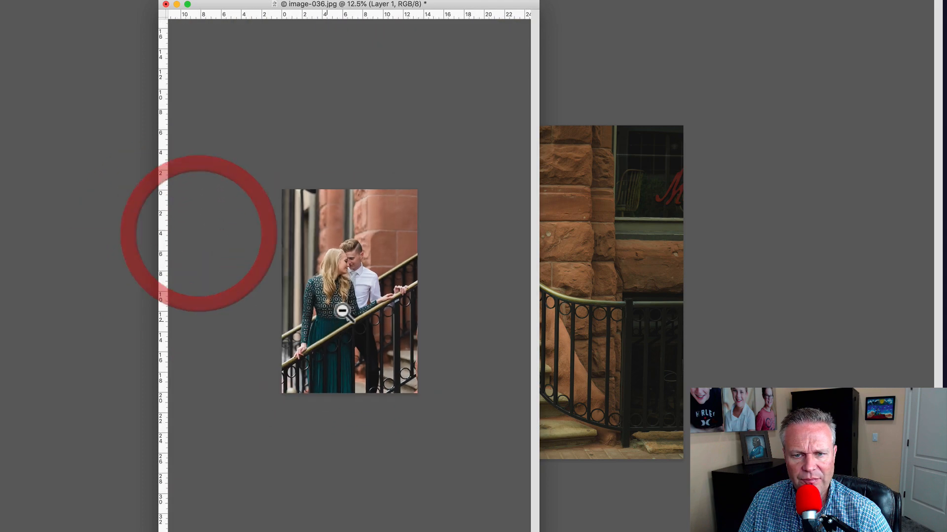
left_click(362, 291)
left_click(363, 291)
key("s")
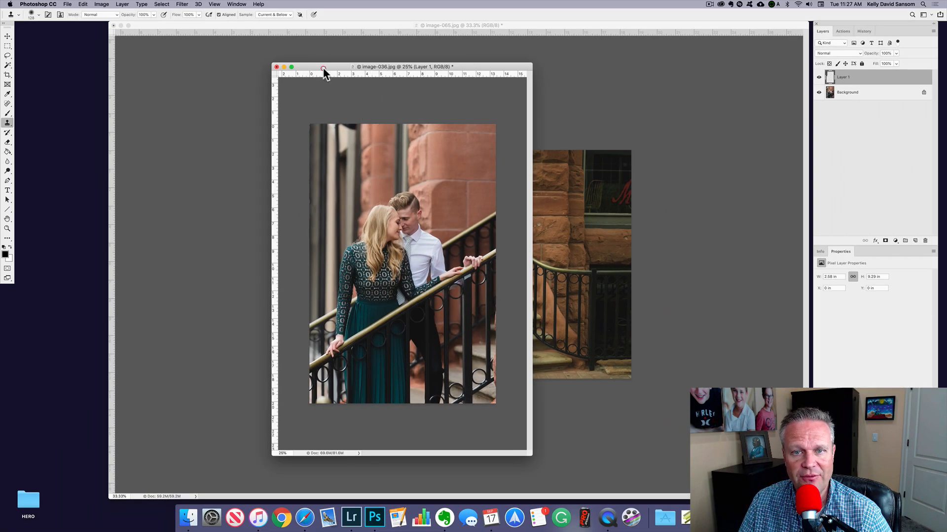
Minimize image-036.jpg and examine the couple on the steps in image-065.jpg up close for distractions.
double_click(323, 68)
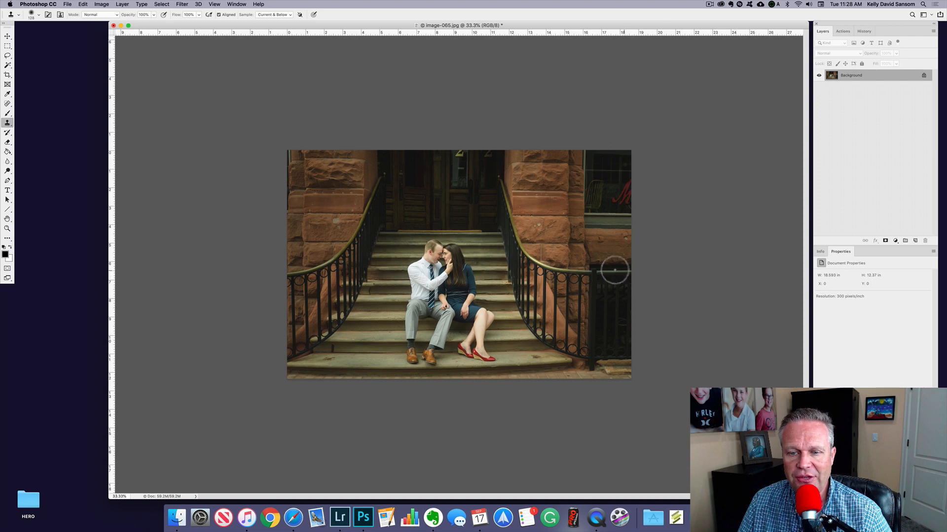
key("super+space")
left_click_drag(464, 169, 462, 208)
key("super+minus")
key("super+minus")
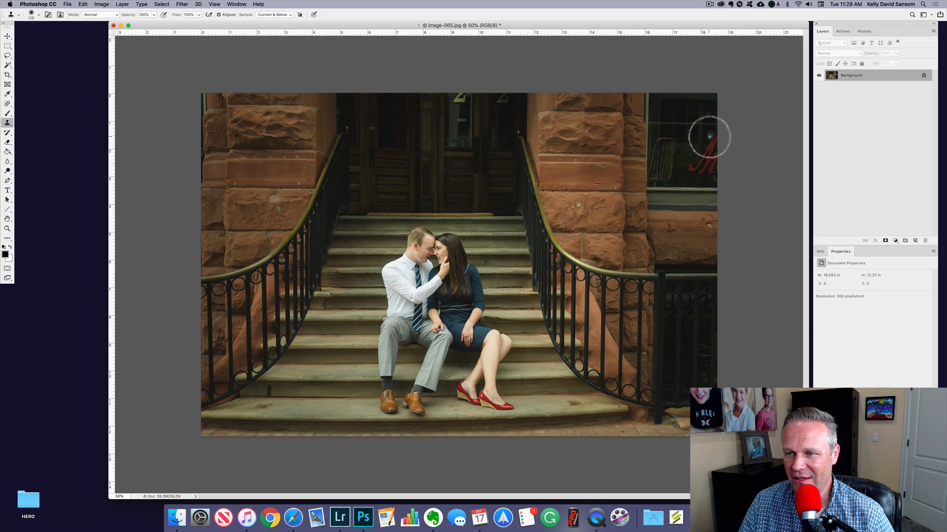
left_click(568, 409)
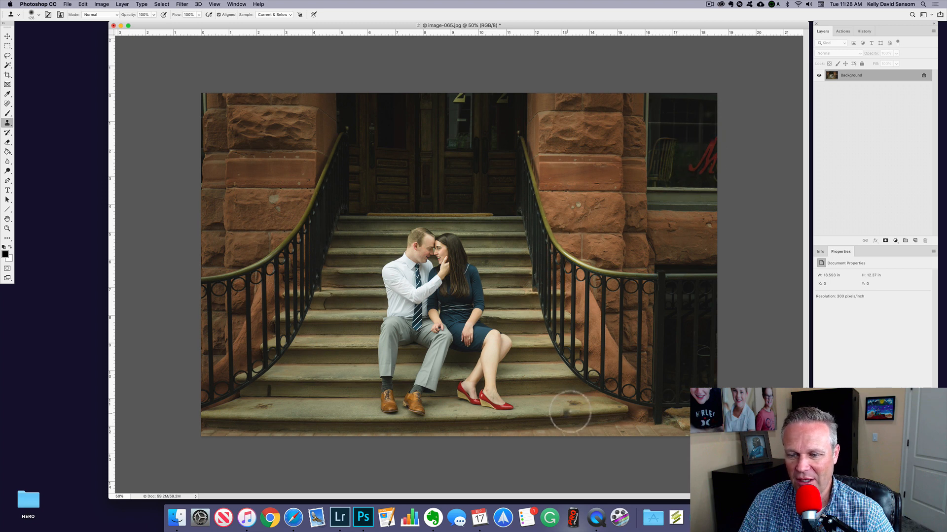
left_click(272, 409)
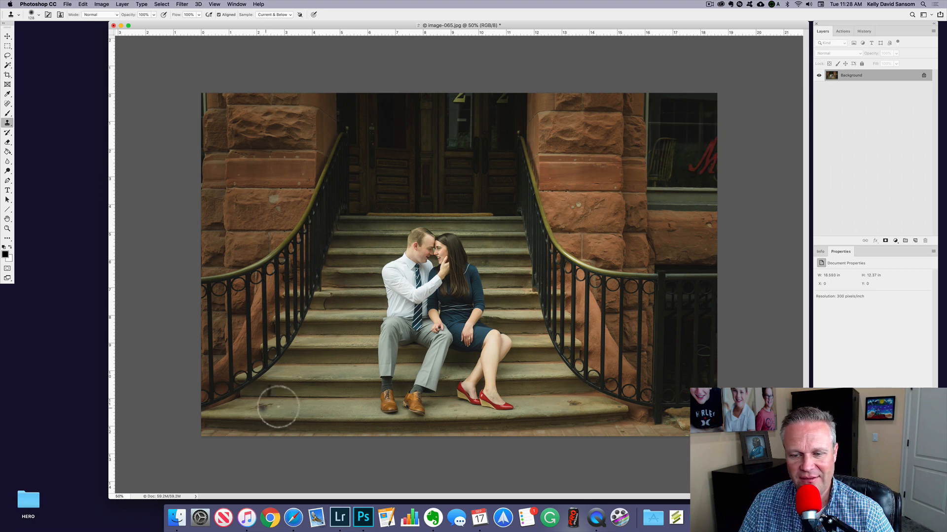
Try to remove the gold number 2 from the left door's glass with the Spot Healing Brush on the Background layer.
left_click(6, 104)
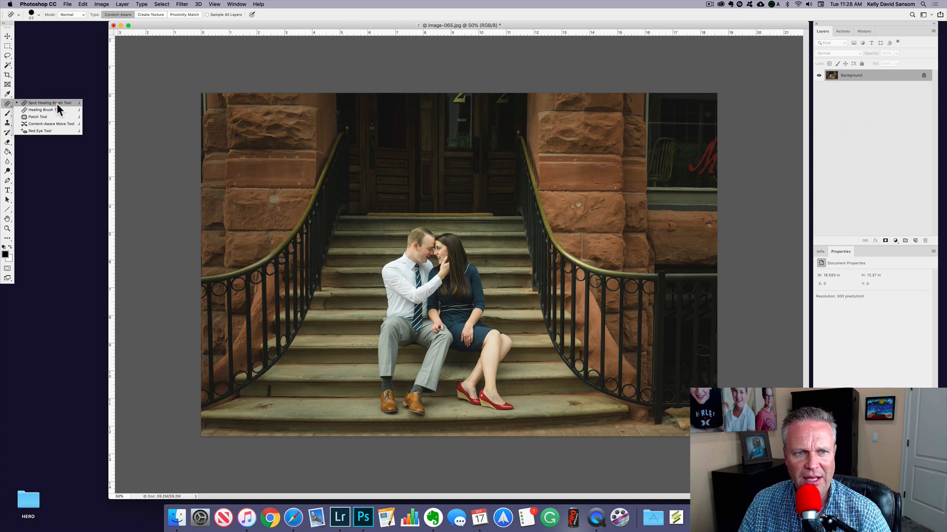
left_click(57, 103)
left_click(483, 107, "super")
left_click_drag(483, 106, 530, 136)
mouse_move(404, 69)
left_mouse_down()
mouse_move(454, 63)
mouse_move(452, 38)
mouse_move(433, 58)
left_mouse_up()
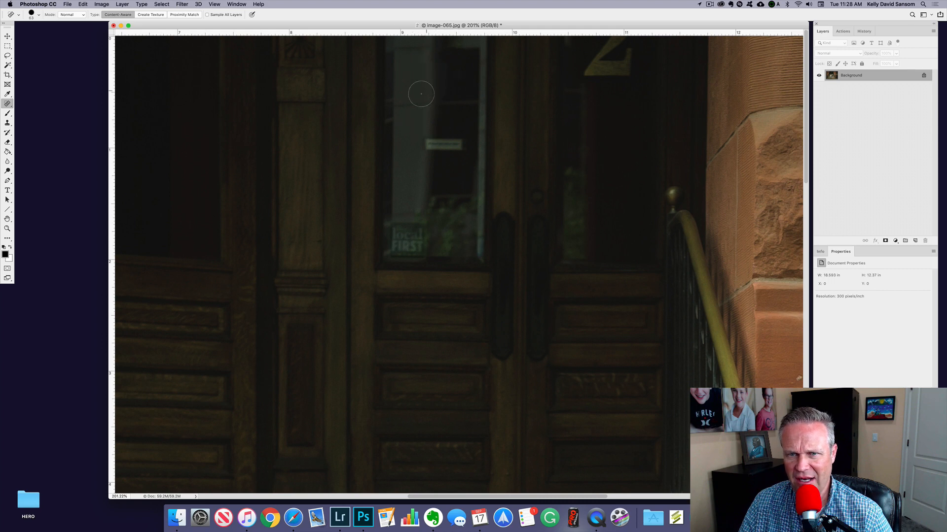
Undo and redo the healing stroke to compare the left door's glass before and after, and leave it undone.
key("super+z")
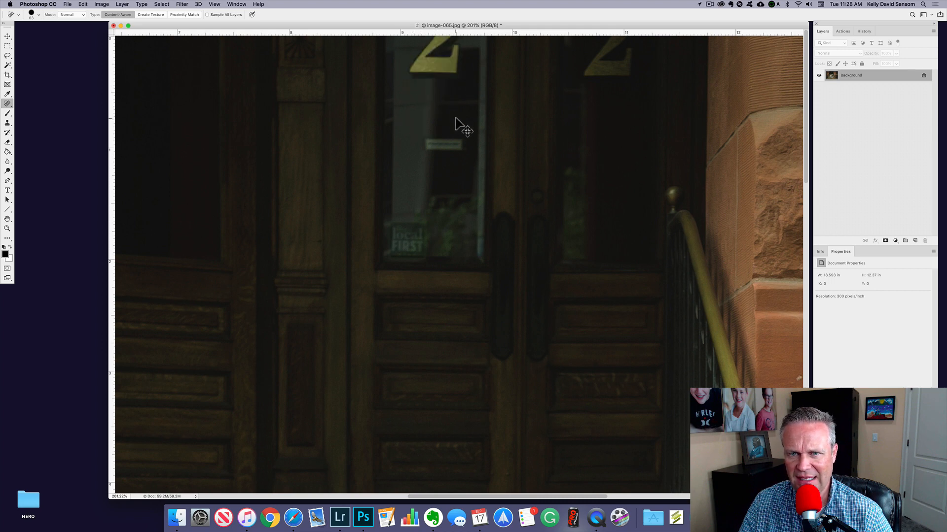
key("super+z")
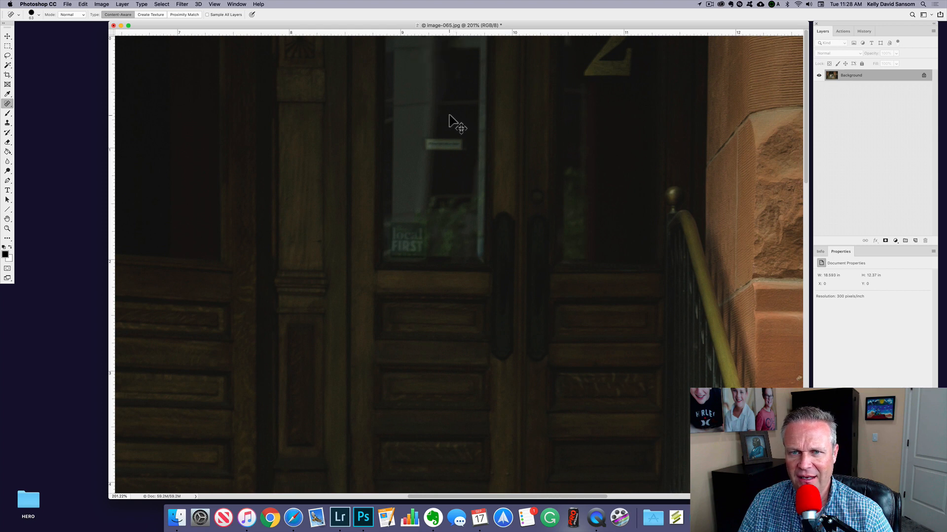
key("super+z")
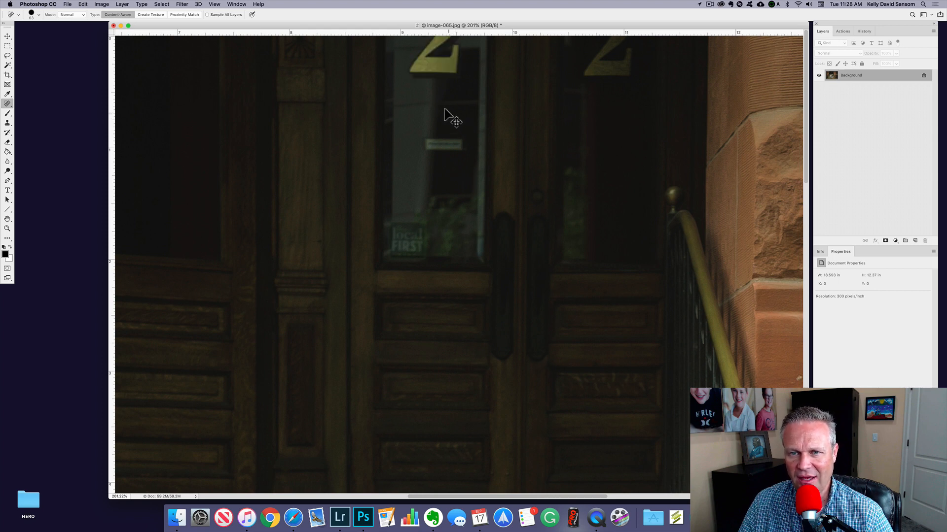
key("super+z")
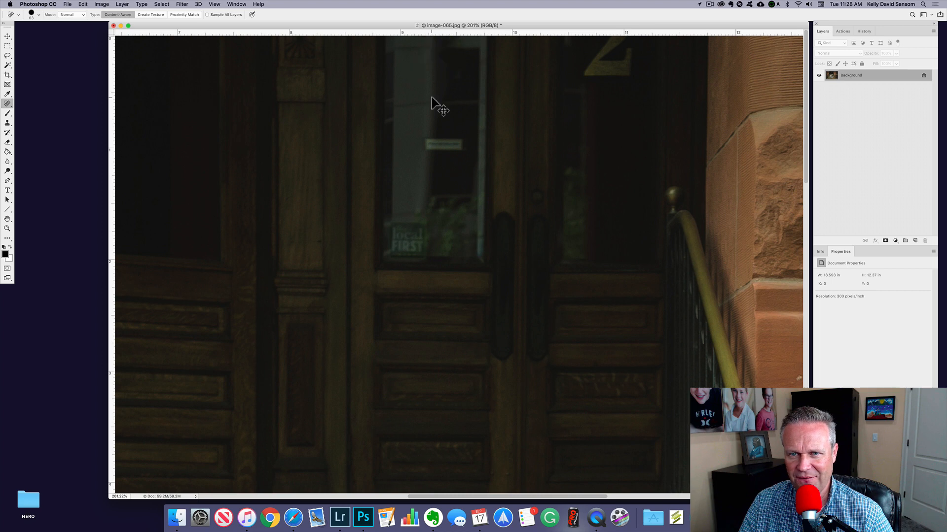
key("super+z")
Try to cover the left door's gold 2 with the Clone Stamp, sampling dark glass from the right door.
key("s")
mouse_move(460, 105)
left_mouse_down()
mouse_move(433, 111)
mouse_move(442, 105)
left_mouse_up()
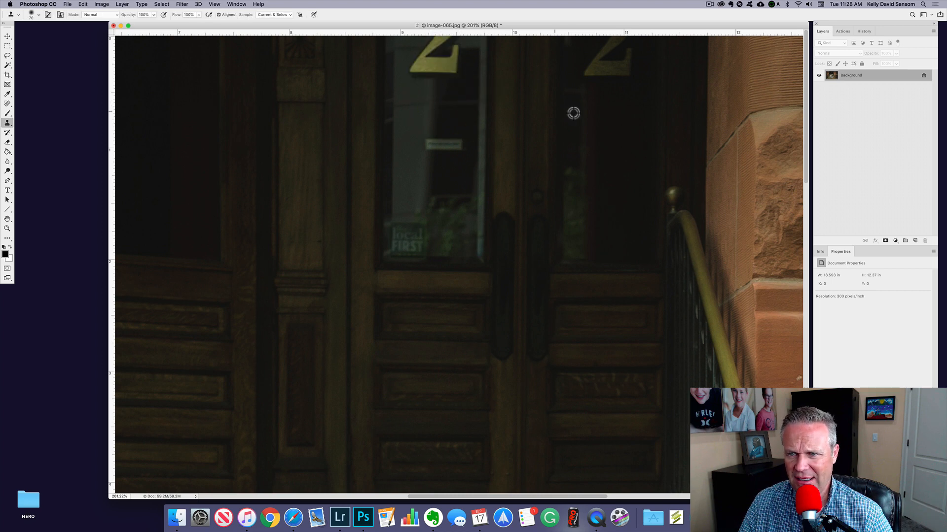
left_click(9, 124)
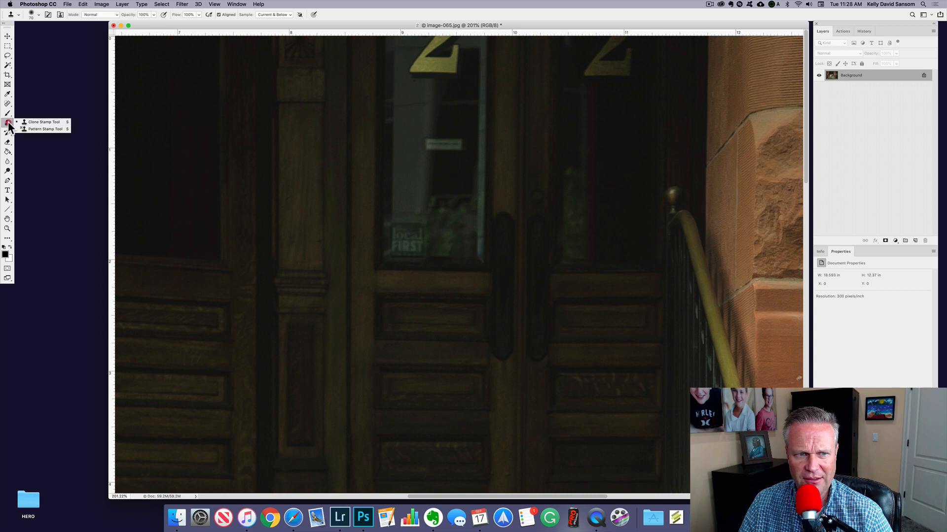
left_click(609, 120, "alt")
mouse_move(450, 75)
left_mouse_down()
mouse_move(445, 41)
mouse_move(424, 81)
mouse_move(424, 63)
mouse_move(413, 73)
mouse_move(440, 45)
mouse_move(409, 81)
mouse_move(425, 75)
mouse_move(438, 38)
left_mouse_up()
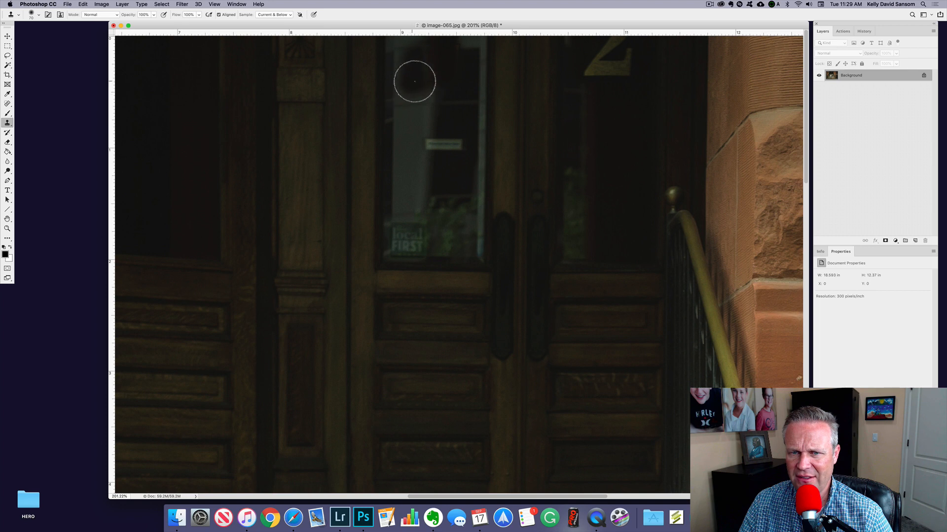
key("super+z")
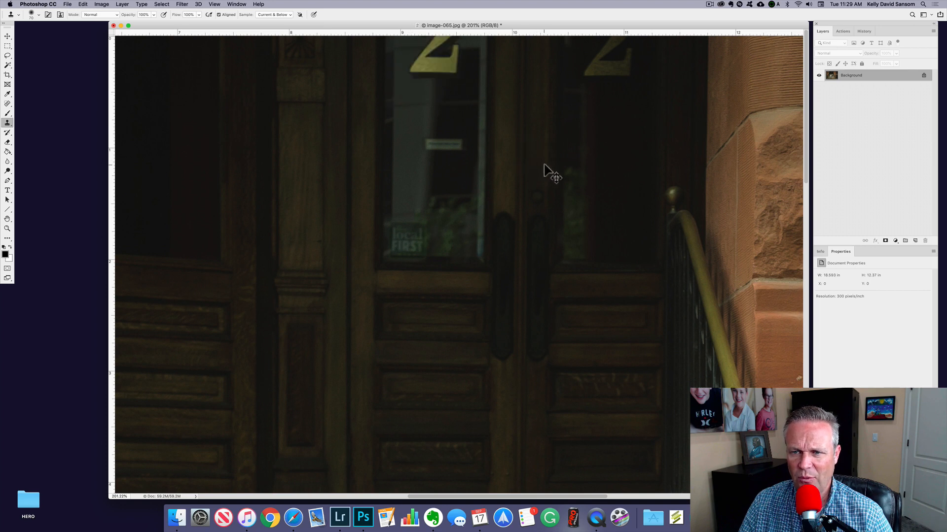
Create a new layer and try the Spot Healing Brush on it over the left door's gold 2.
key("super+shift+alt+n")
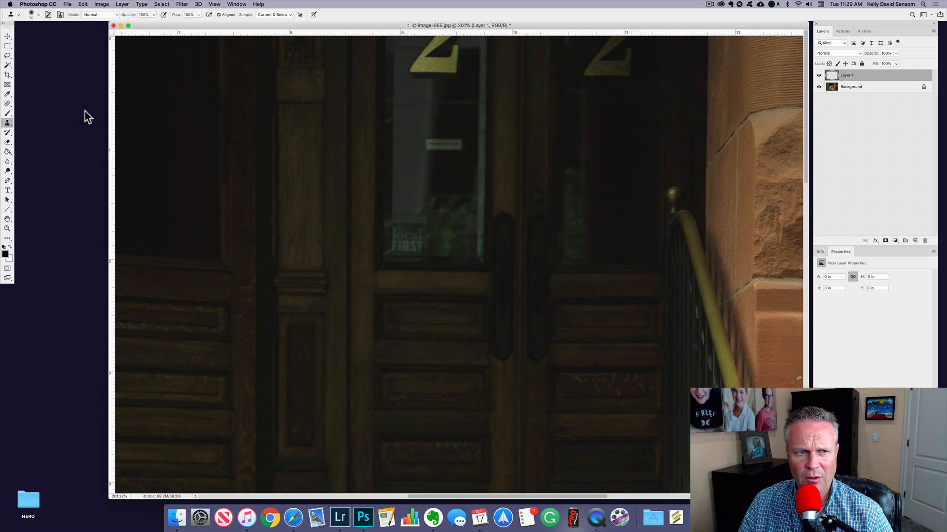
left_click(8, 104)
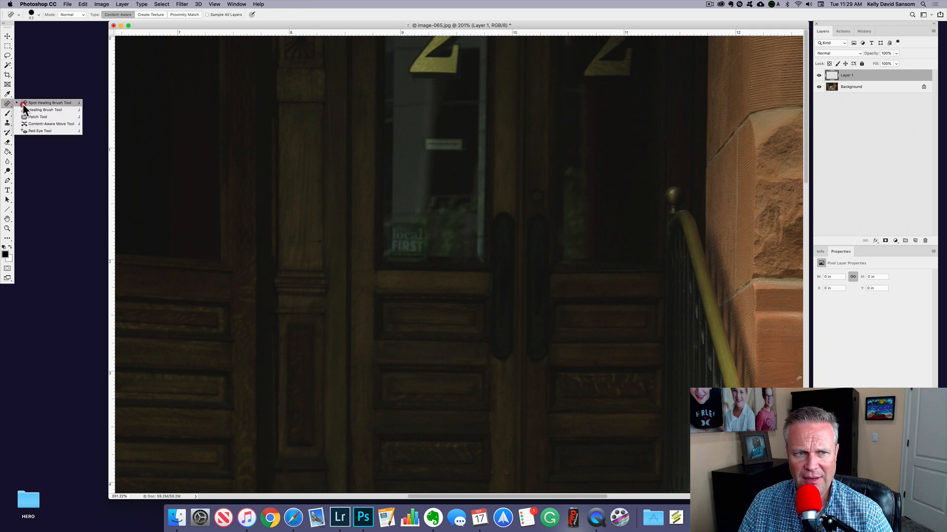
left_click(22, 103)
mouse_move(402, 69)
left_mouse_down()
mouse_move(455, 66)
mouse_move(455, 44)
mouse_move(429, 36)
mouse_move(419, 57)
mouse_move(441, 44)
mouse_move(447, 71)
mouse_move(454, 43)
mouse_move(455, 74)
mouse_move(438, 40)
mouse_move(415, 69)
mouse_move(444, 74)
left_mouse_up()
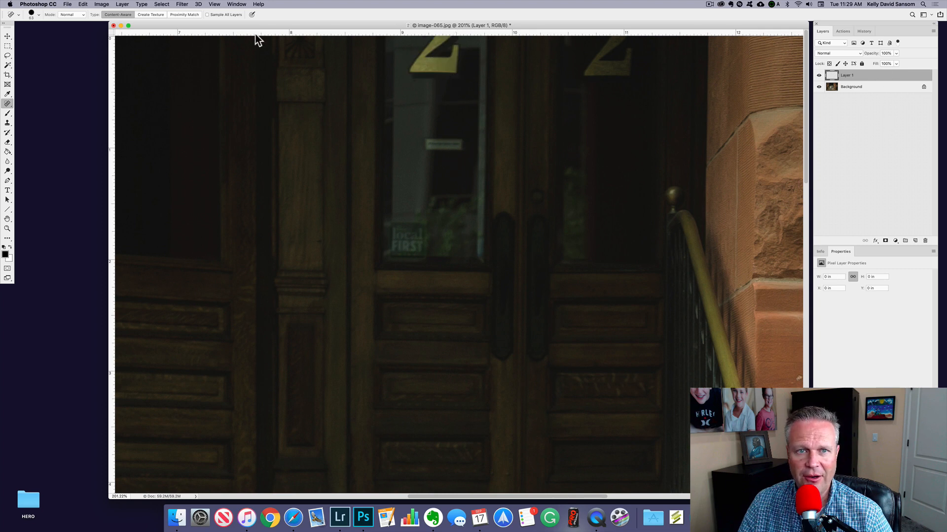
Enable Sample All Layers and heal away the gold 2 and the small white label on the left door's glass.
left_click(207, 15)
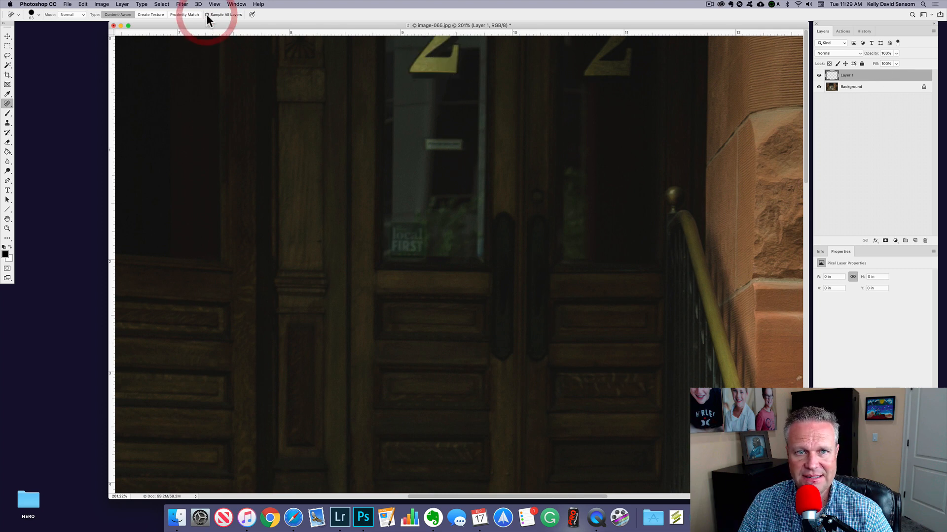
mouse_move(478, 84)
left_mouse_down()
mouse_move(451, 74)
mouse_move(444, 35)
mouse_move(422, 43)
mouse_move(426, 73)
left_mouse_up()
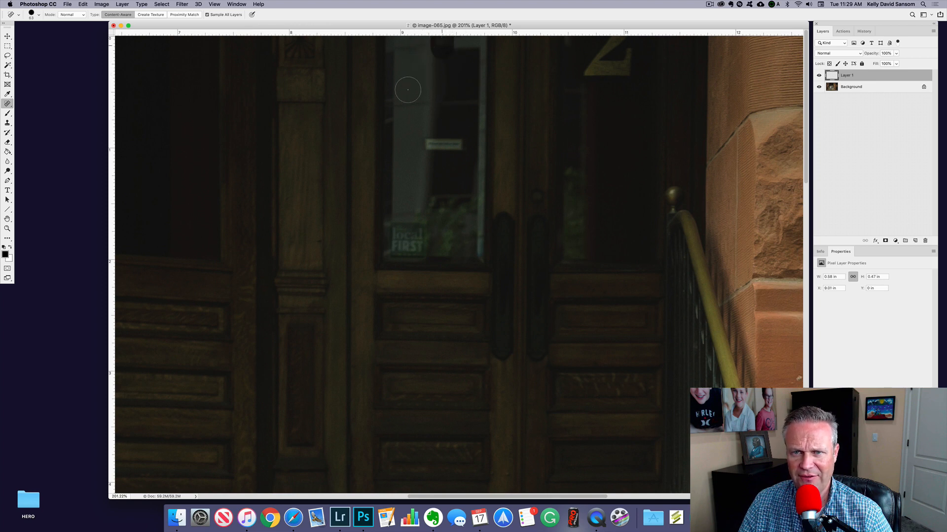
left_click_drag(425, 148, 458, 145)
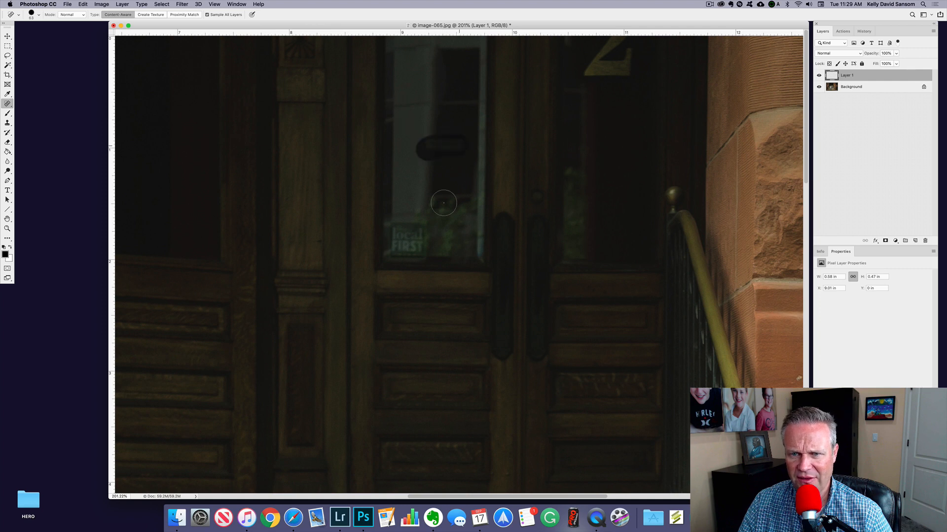
Try to remove the "local FIRST" sticker from the left door's glass with the Spot Healing Brush.
mouse_move(427, 222)
left_mouse_down()
mouse_move(413, 251)
mouse_move(399, 246)
mouse_move(398, 223)
left_mouse_up()
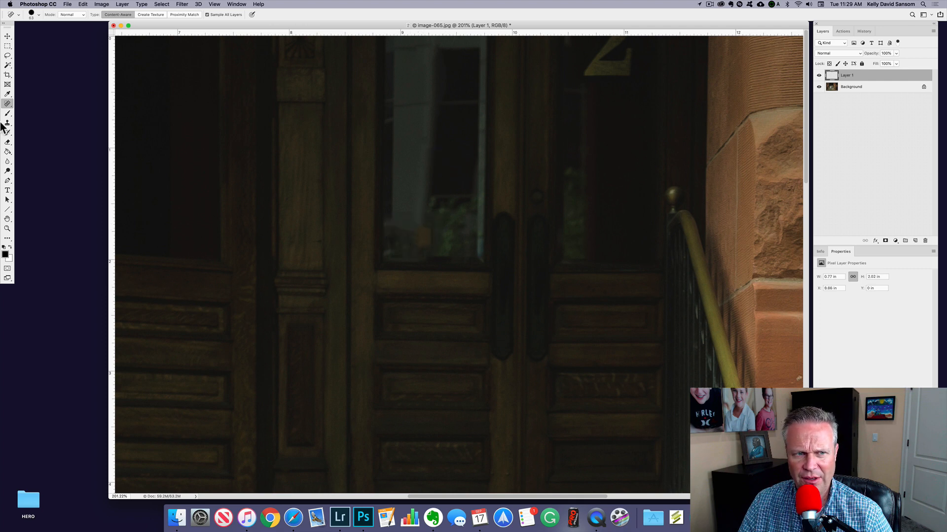
left_click(7, 104)
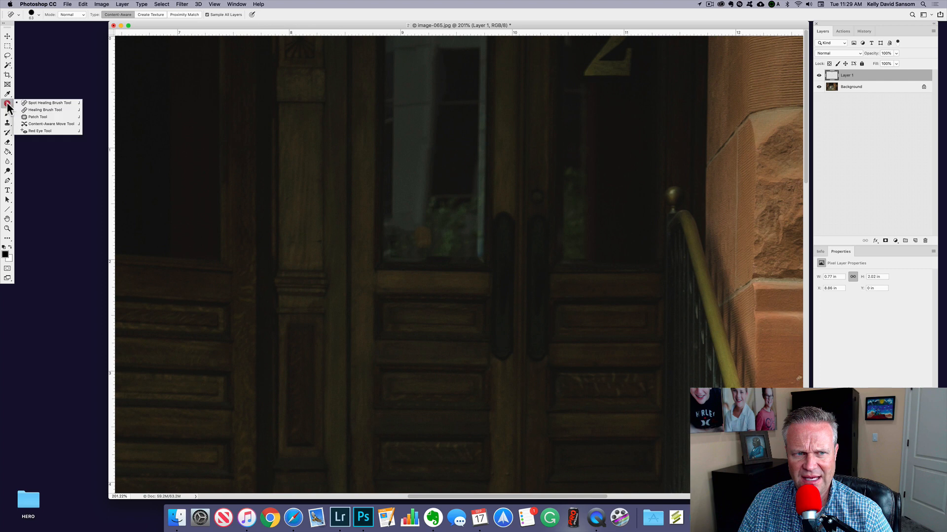
left_click(50, 110)
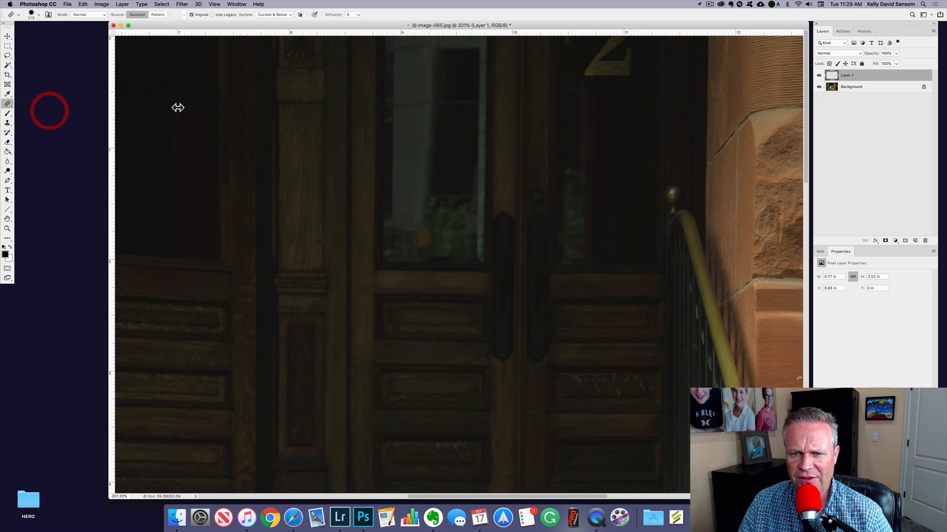
key("super+z")
key("super+z")
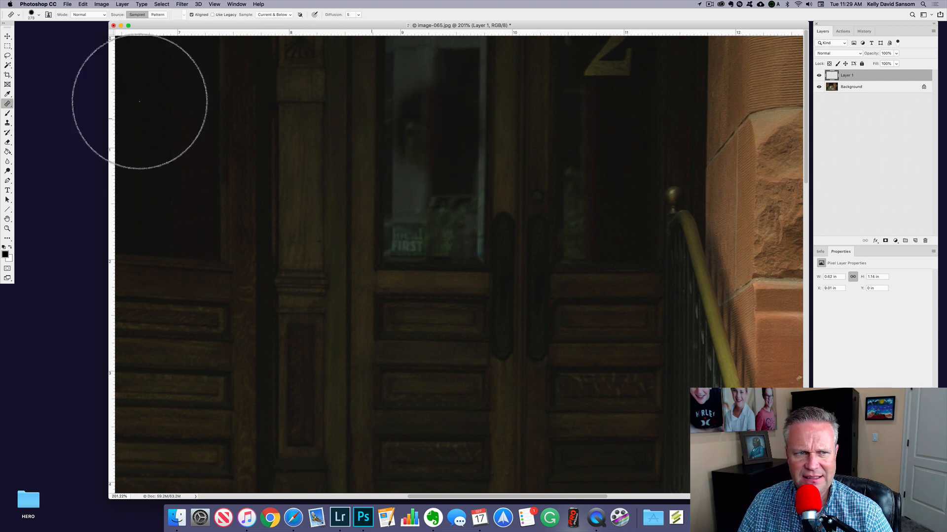
Heal away the "local FIRST" sticker and the nearby reflections in the left door's glass using a smaller Healing Brush.
left_click(9, 105)
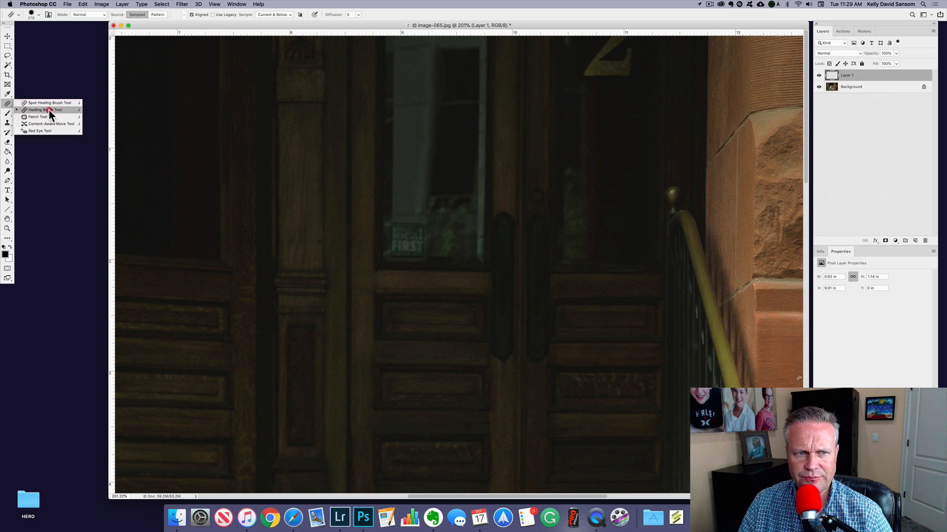
left_click(67, 111)
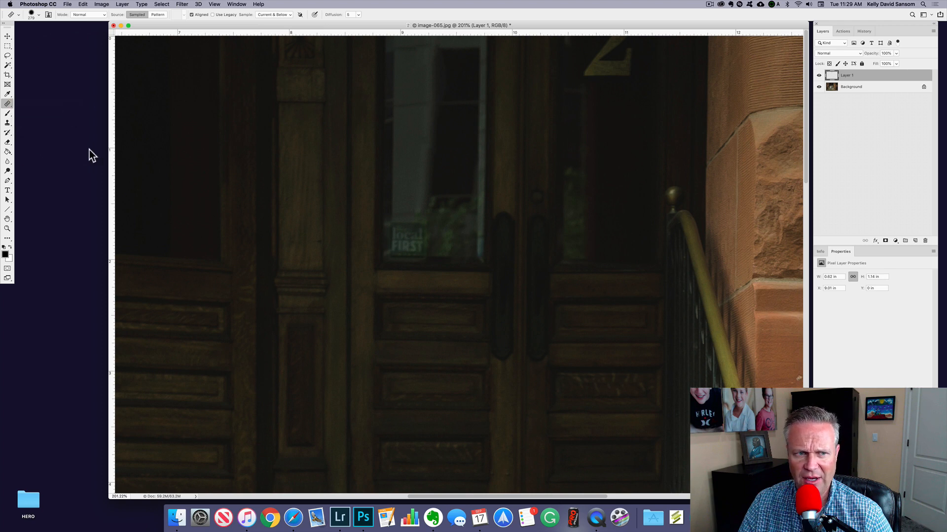
left_click_drag(462, 111, 393, 114)
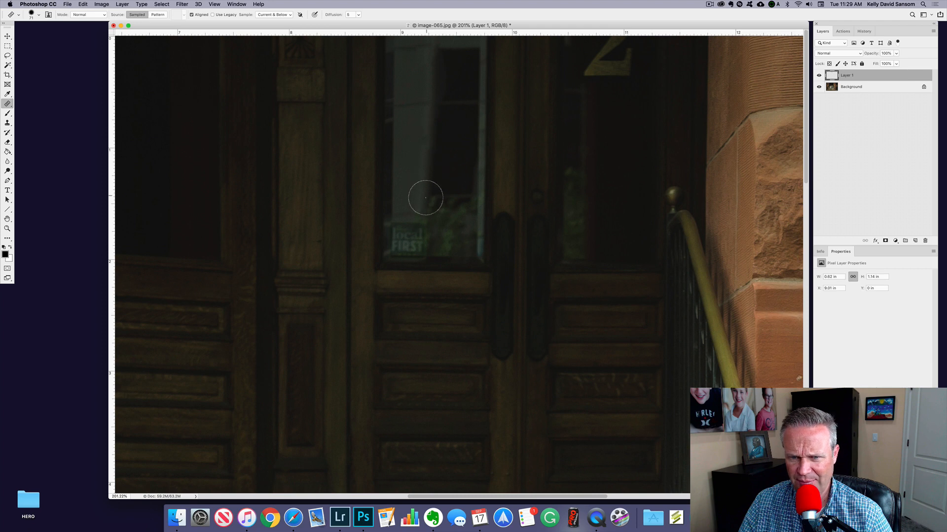
mouse_move(425, 211)
left_mouse_down()
mouse_move(420, 239)
mouse_move(411, 214)
mouse_move(407, 238)
mouse_move(400, 224)
mouse_move(396, 245)
mouse_move(417, 244)
mouse_move(415, 224)
mouse_move(415, 246)
mouse_move(420, 229)
mouse_move(429, 239)
mouse_move(447, 195)
mouse_move(453, 244)
mouse_move(457, 221)
mouse_move(449, 242)
mouse_move(435, 245)
mouse_move(456, 197)
mouse_move(444, 224)
mouse_move(426, 231)
mouse_move(416, 204)
mouse_move(414, 240)
mouse_move(402, 221)
left_mouse_up()
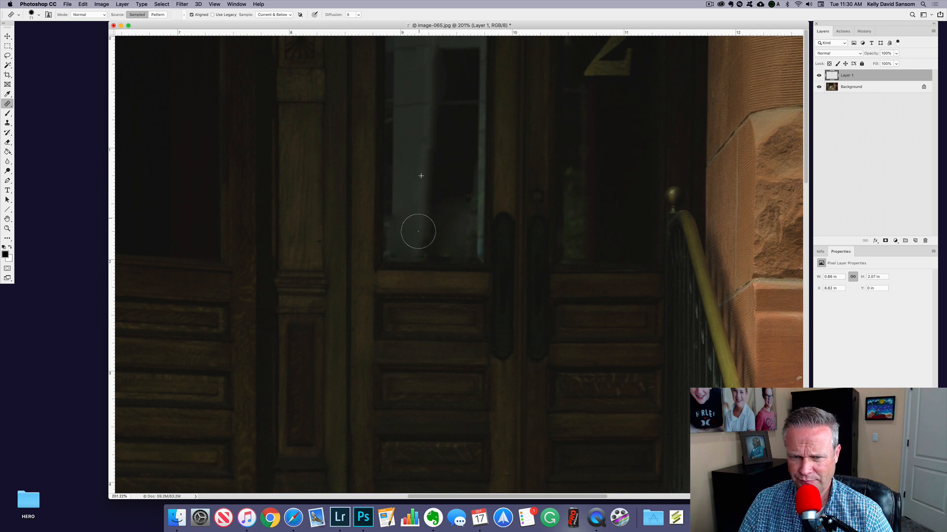
Clone the edge of the light vertical reflection downward over the smudge in the left door's lower glass.
key("s")
left_click(425, 162, "alt")
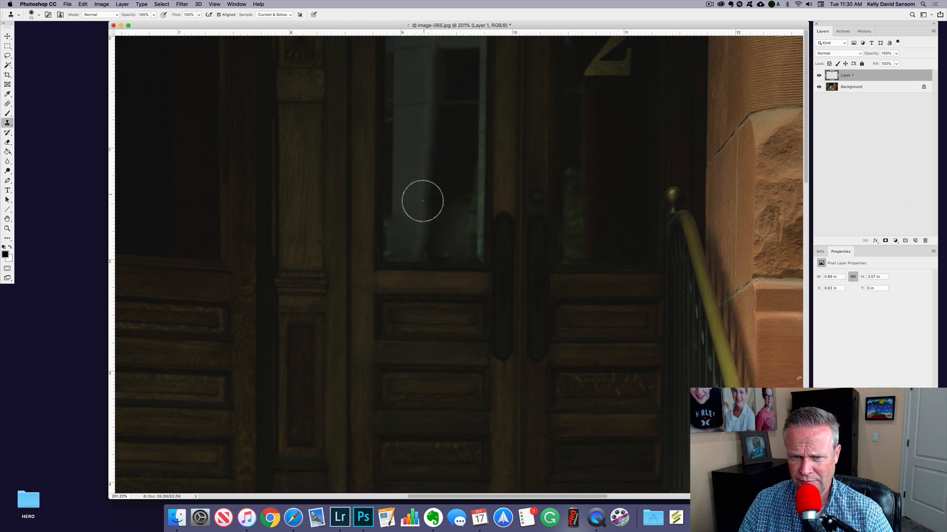
mouse_move(421, 214)
left_mouse_down()
mouse_move(417, 234)
mouse_move(407, 208)
mouse_move(412, 235)
mouse_move(430, 200)
mouse_move(433, 224)
left_mouse_up()
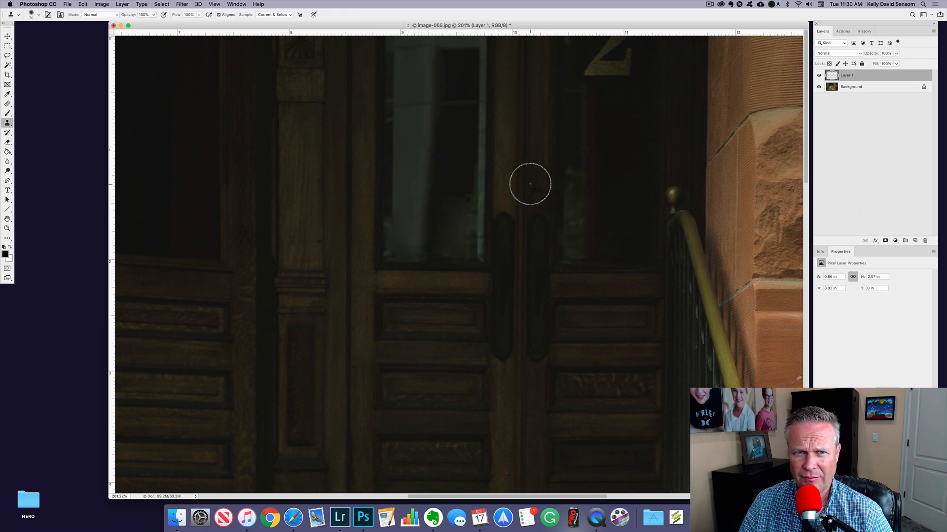
Heal away the gold 2 on the right door with the Healing Brush, sampling the dark glass just below it.
key("j")
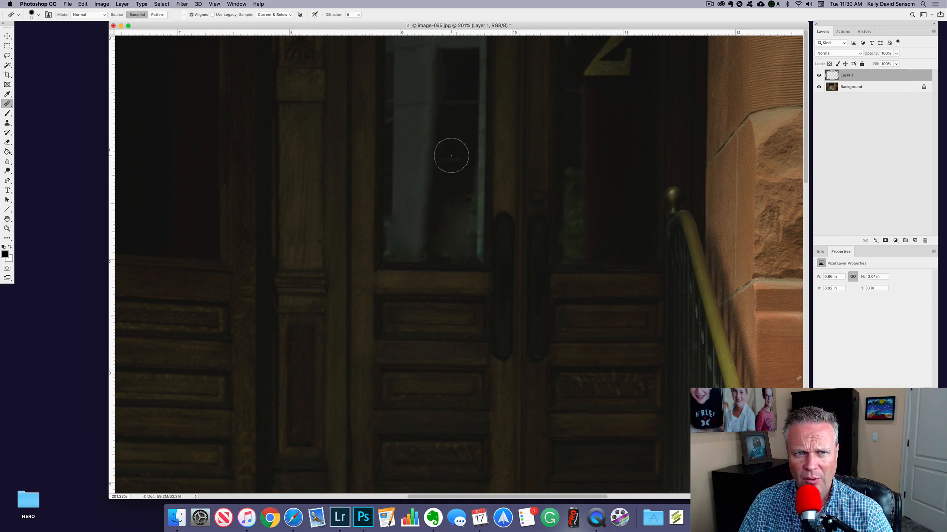
left_click_drag(583, 132, 558, 130)
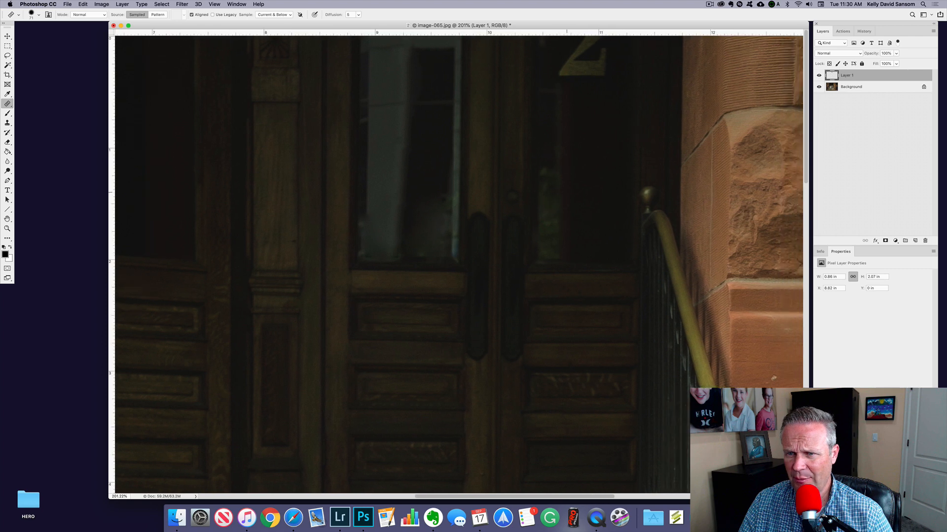
left_click(586, 105, "alt")
mouse_move(588, 71)
left_mouse_down()
mouse_move(600, 45)
mouse_move(577, 75)
mouse_move(568, 60)
mouse_move(562, 75)
mouse_move(589, 49)
left_mouse_up()
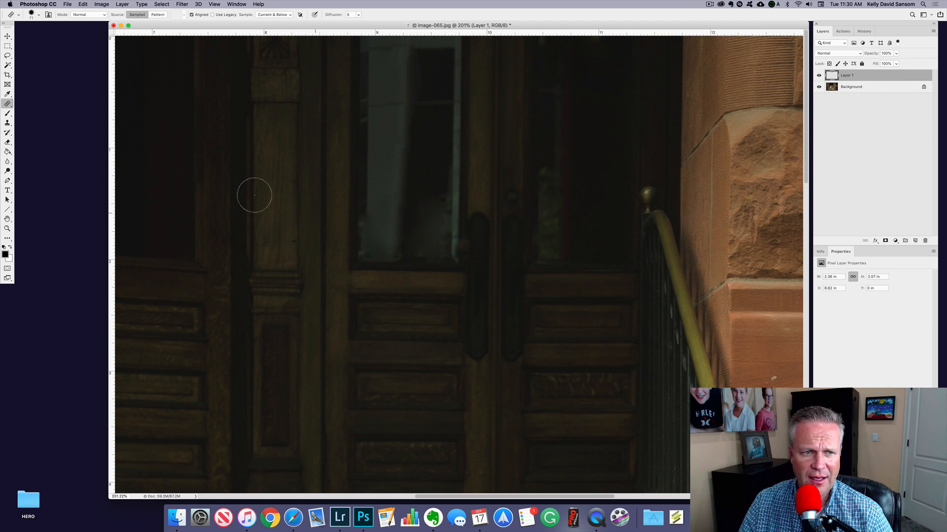
Remove the red lettering from the dark window beside the stone wall using an enlarged Spot Healing Brush.
left_click(6, 103)
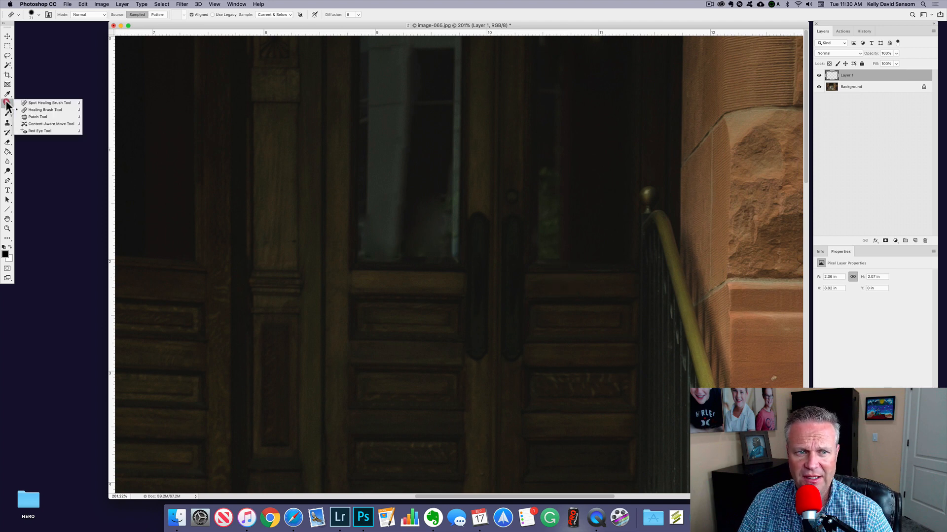
left_click_drag(629, 188, 395, 171)
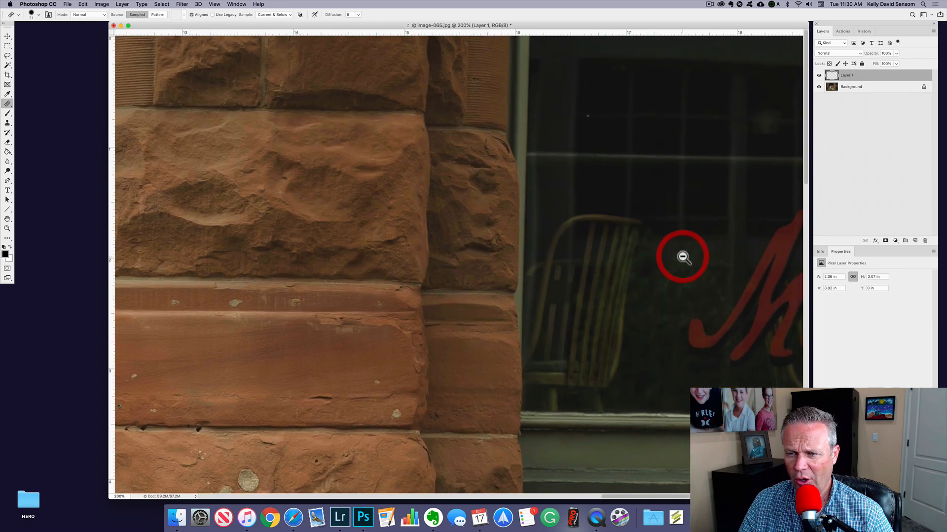
left_click(684, 256, "alt")
left_click_drag(776, 182, 798, 183)
left_click_drag(630, 196, 292, 155)
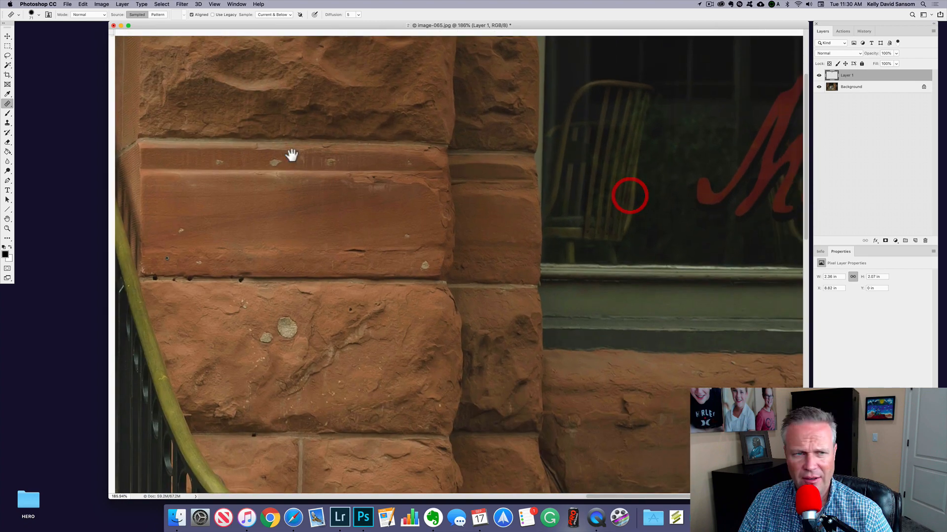
left_click(8, 105)
left_click(49, 102)
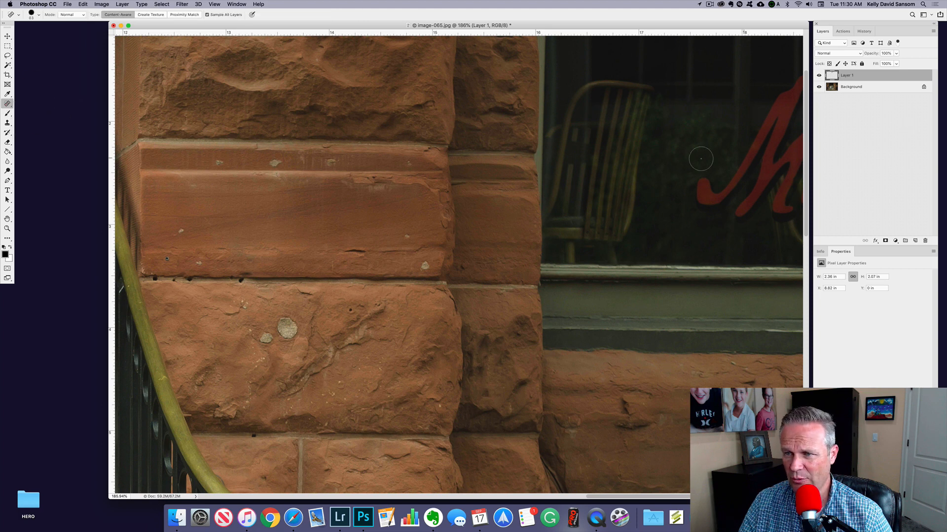
left_click_drag(694, 188, 710, 193, "ctrl+alt")
mouse_move(709, 192)
left_mouse_down()
mouse_move(728, 187)
mouse_move(800, 75)
mouse_move(781, 139)
mouse_move(739, 214)
mouse_move(804, 133)
mouse_move(781, 208)
mouse_move(793, 236)
mouse_move(768, 229)
mouse_move(782, 199)
mouse_move(781, 214)
mouse_move(759, 223)
left_mouse_up()
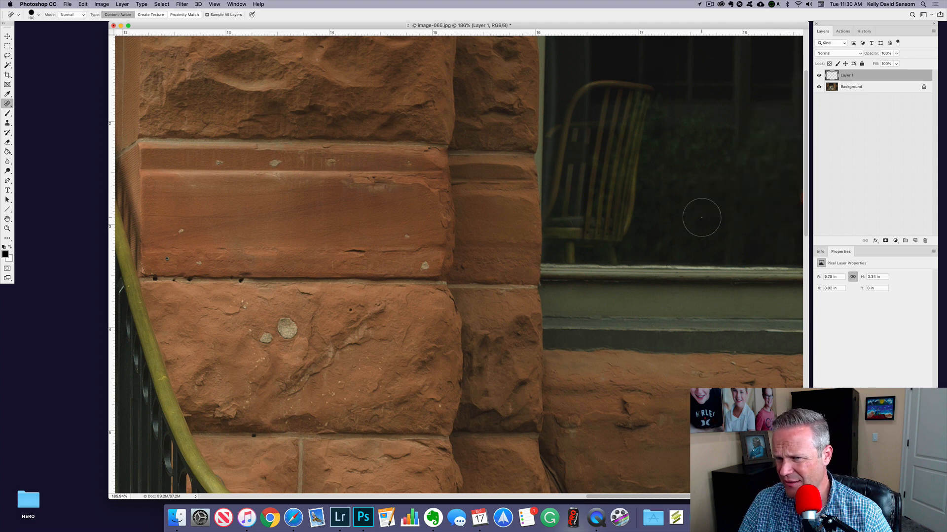
Heal away the wooden chair in the window and the stone-colored patch near the window's edge.
mouse_move(648, 96)
left_mouse_down()
mouse_move(595, 91)
mouse_move(574, 103)
mouse_move(561, 138)
mouse_move(569, 244)
mouse_move(623, 250)
mouse_move(586, 221)
mouse_move(589, 133)
mouse_move(598, 97)
mouse_move(613, 220)
mouse_move(631, 105)
mouse_move(636, 236)
left_mouse_up()
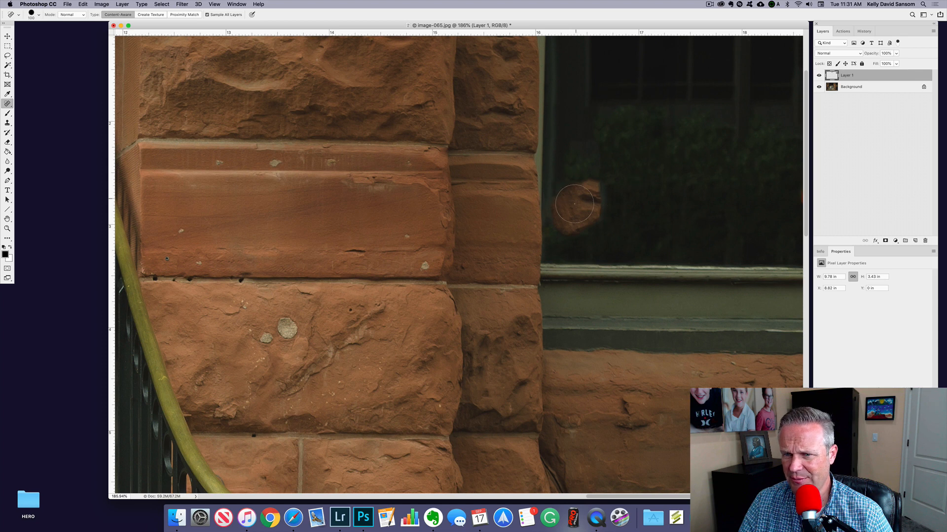
mouse_move(592, 178)
left_mouse_down()
mouse_move(579, 224)
mouse_move(571, 196)
mouse_move(563, 223)
mouse_move(571, 194)
left_mouse_up()
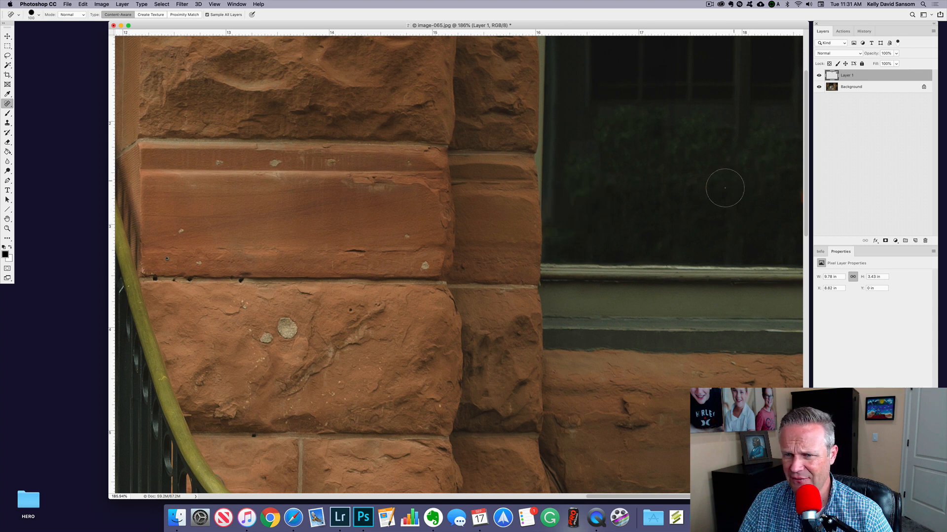
Compare the whole photo with and without the retouching on Layer 1.
left_click(611, 223, "alt")
left_click(612, 223, "alt")
left_click(611, 223, "alt")
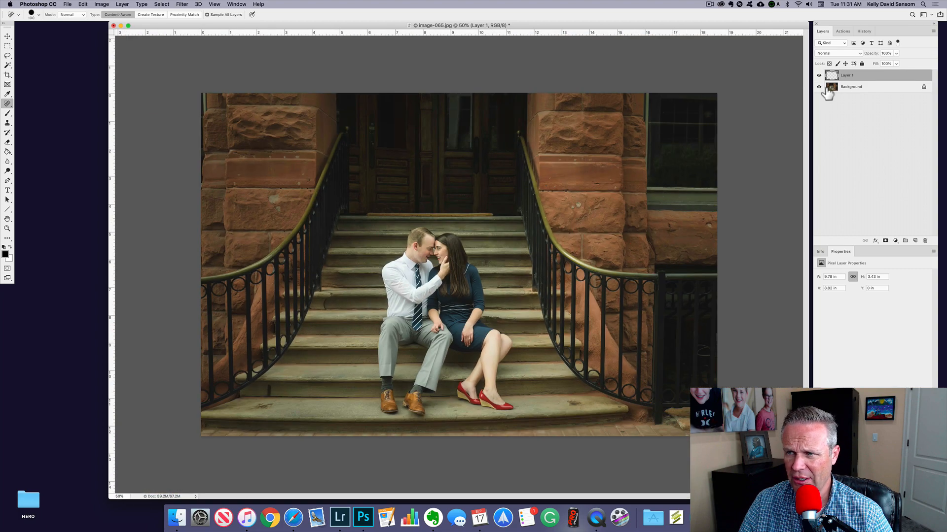
left_click(819, 77)
left_click(819, 77)
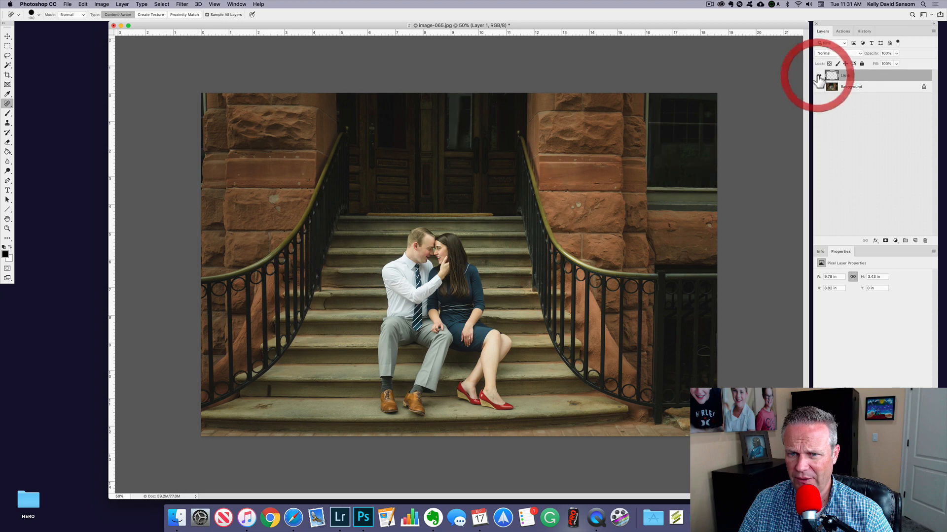
left_click(818, 76)
left_click(819, 76)
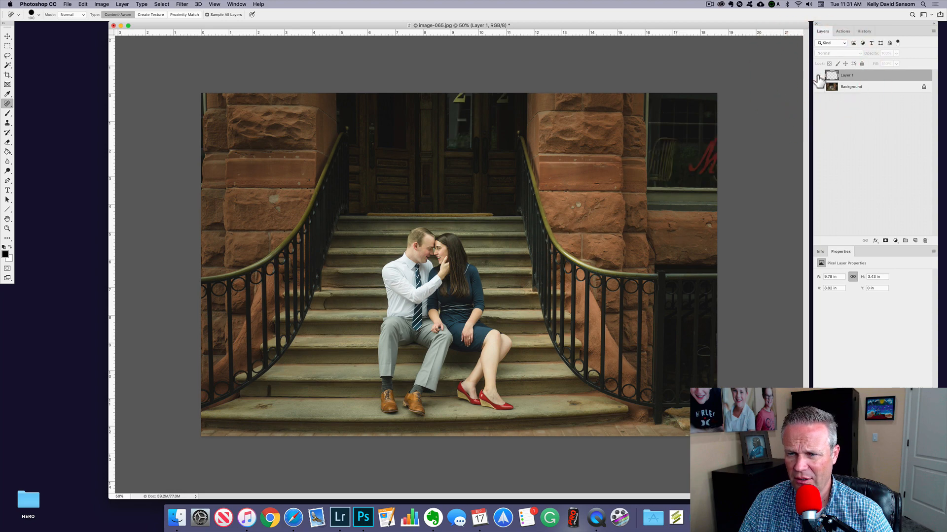
left_click(818, 76)
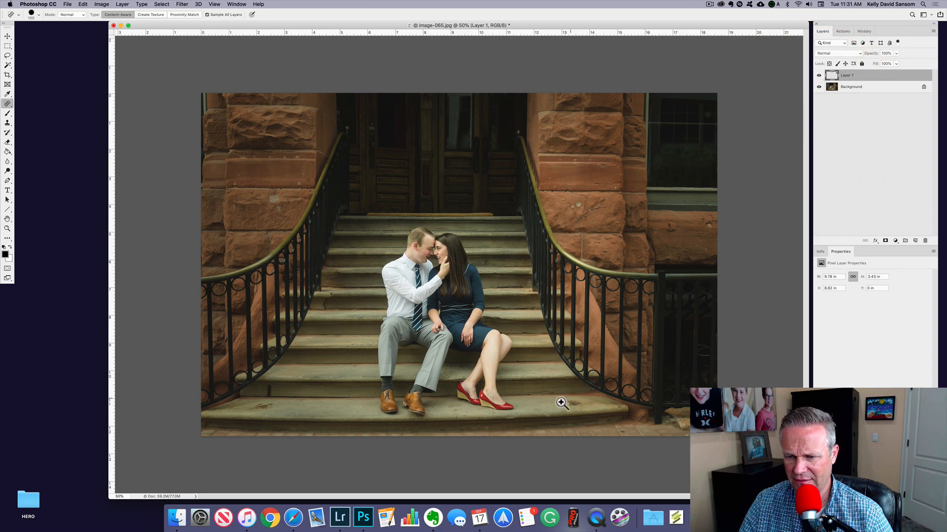
Heal the blemishes on the stone steps beside the woman's red shoes.
left_click_drag(561, 403, 682, 405)
left_click_drag(595, 403, 540, 404)
left_click(680, 401)
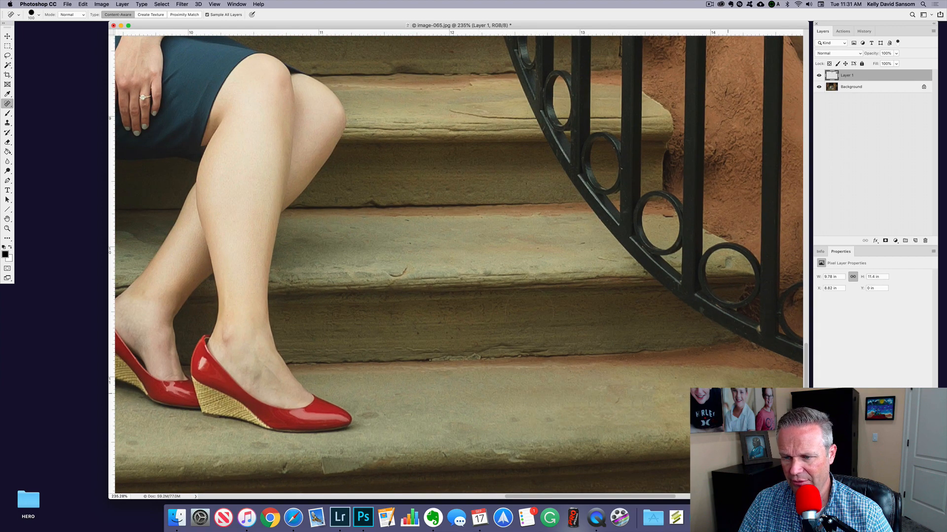
left_click(403, 271)
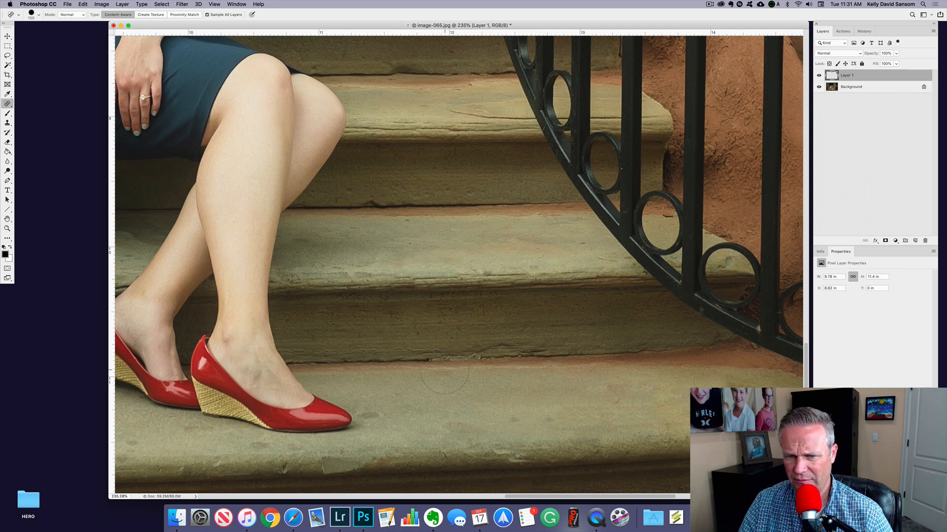
Heal the marks on the lower steps beside the man's brown shoes, including the dark spot near his trouser cuff, using a smaller brush.
left_click_drag(312, 384, 649, 363)
left_click_drag(276, 370, 649, 342)
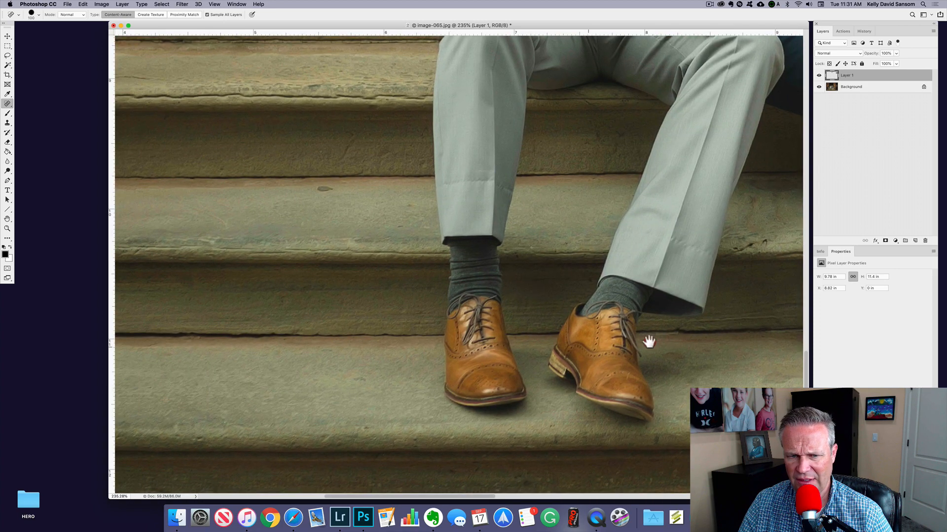
mouse_move(337, 363)
left_mouse_down()
mouse_move(730, 339)
mouse_move(246, 355)
mouse_move(269, 359)
left_mouse_up()
mouse_move(520, 296)
left_mouse_down()
mouse_move(424, 298)
mouse_move(261, 349)
left_mouse_up()
left_click_drag(528, 196, 464, 216)
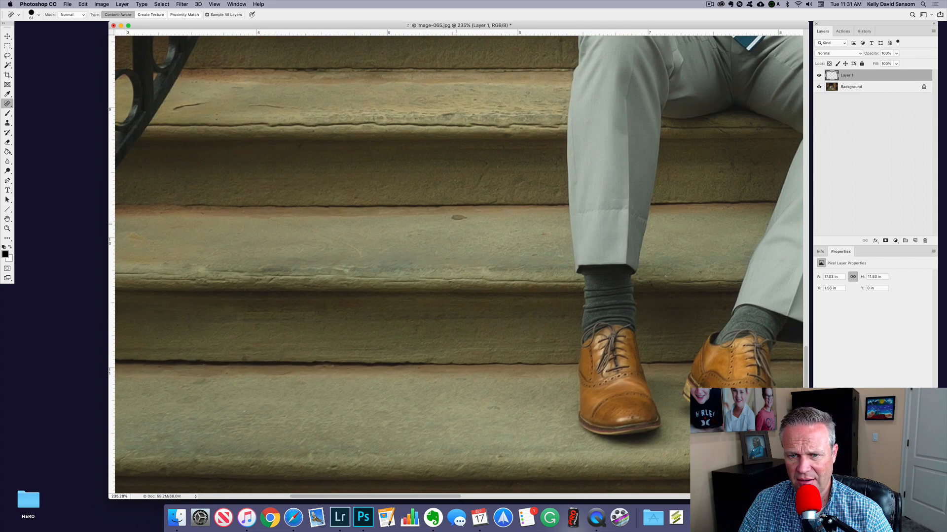
left_click(458, 217)
Heal the surface cracks and the curved stone joint on the steps between the railing and the man.
left_click_drag(279, 107, 244, 105)
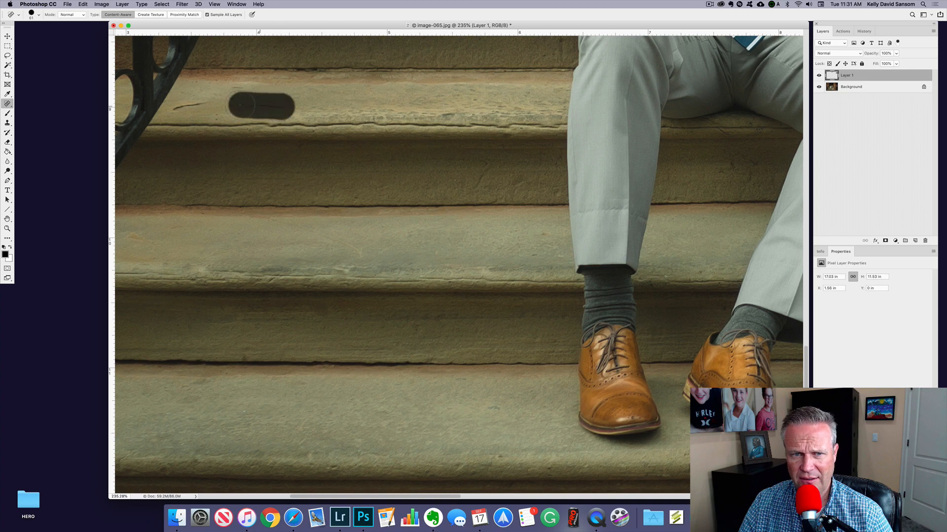
left_click_drag(186, 104, 173, 105)
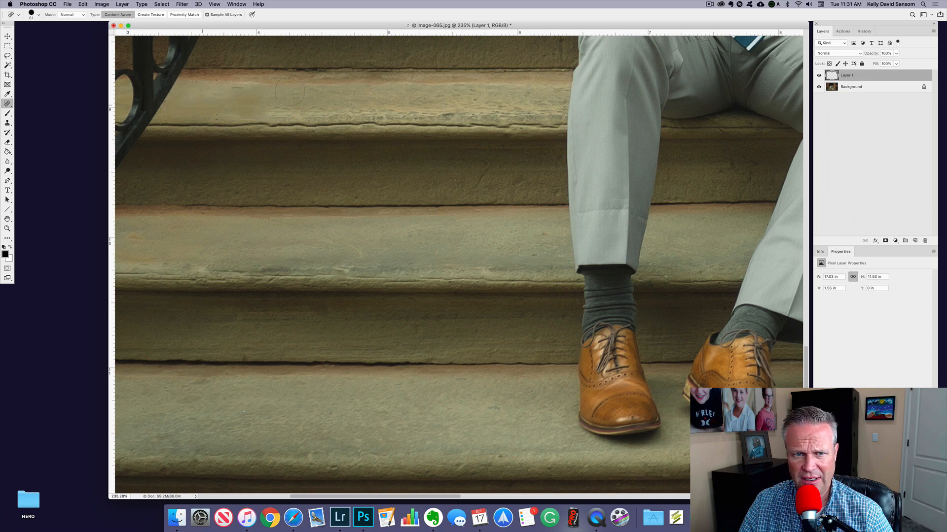
left_click_drag(348, 92, 325, 299)
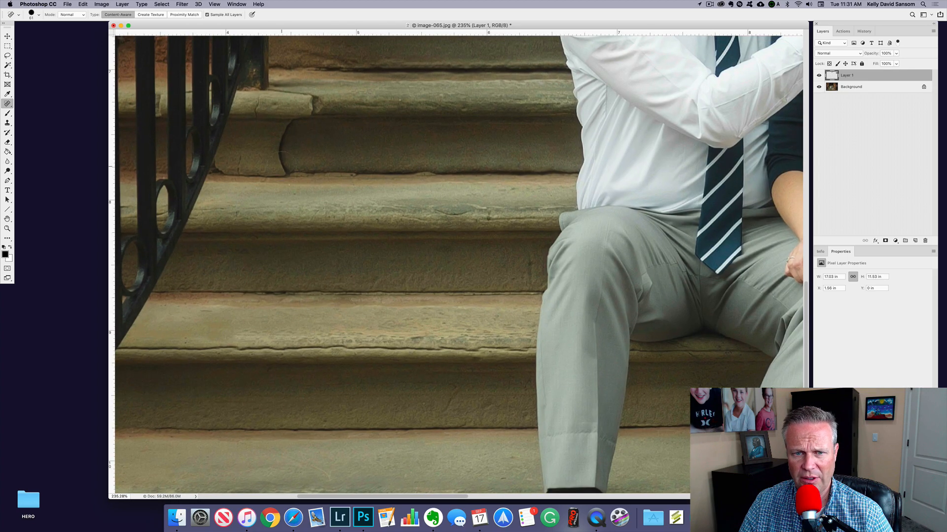
mouse_move(281, 153)
left_mouse_down()
mouse_move(294, 118)
mouse_move(330, 101)
left_mouse_up()
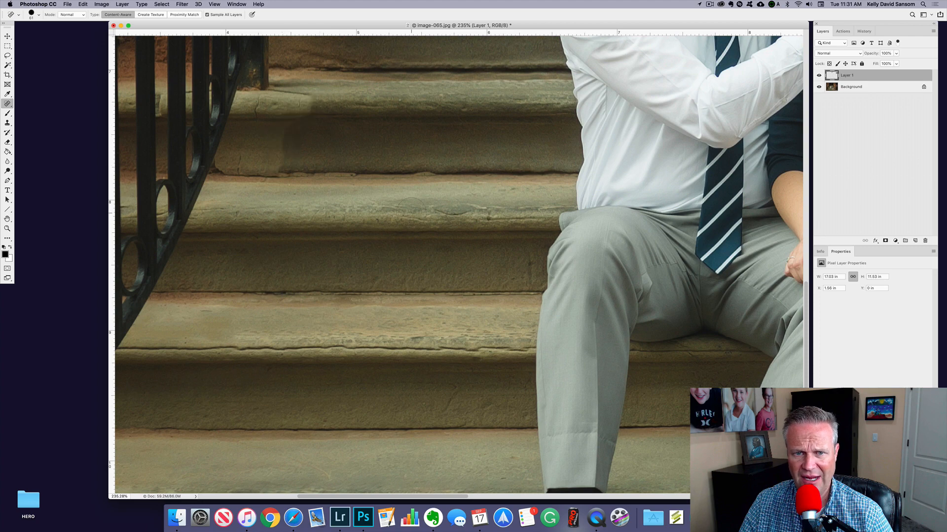
Toggle Layer 1's visibility to compare the full photo before and after the window and step cleanup.
left_click(412, 213, "alt")
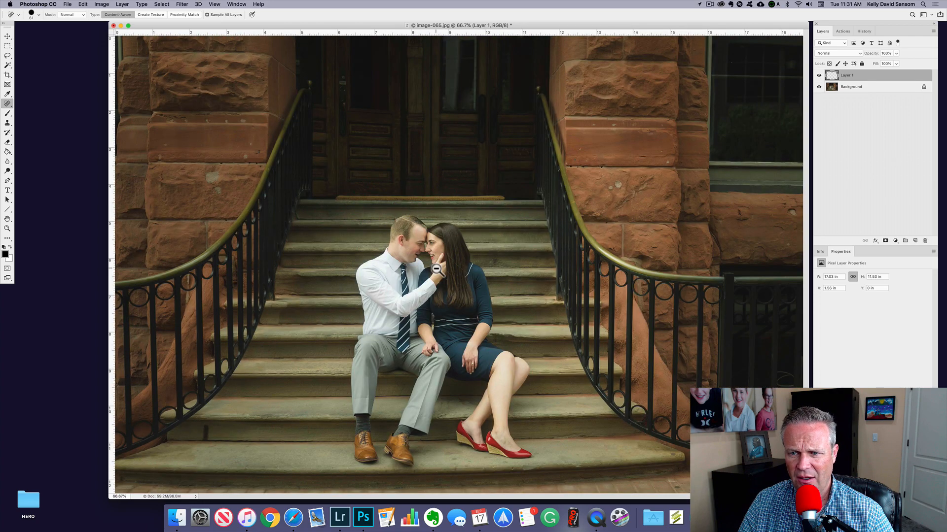
left_click(436, 269, "alt")
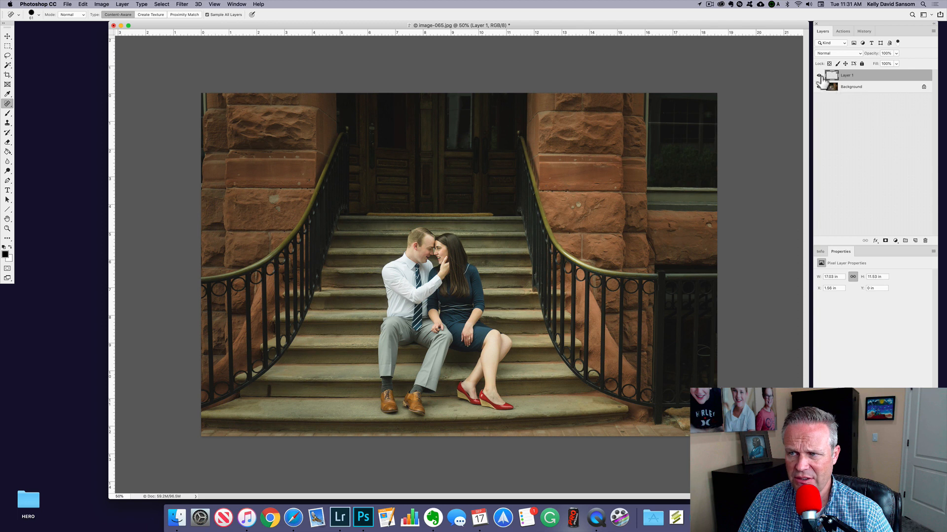
left_click(820, 75)
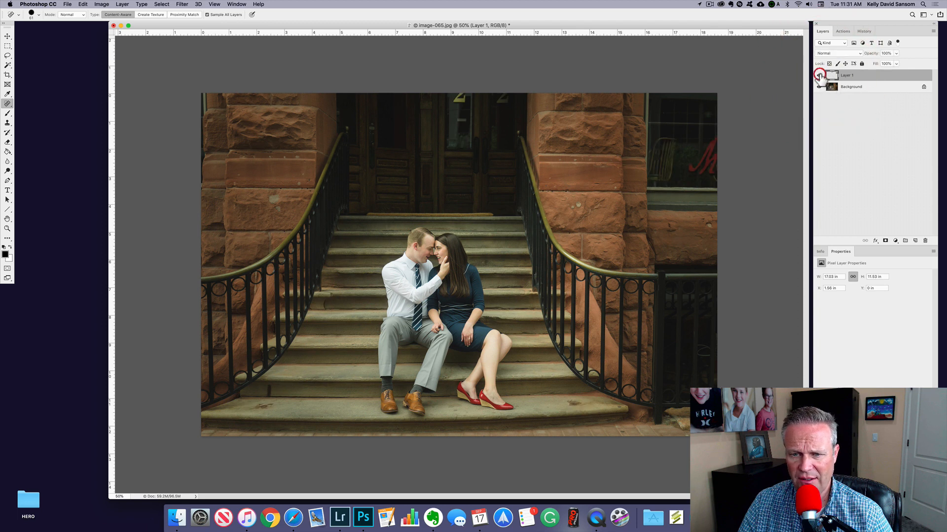
left_click(820, 75)
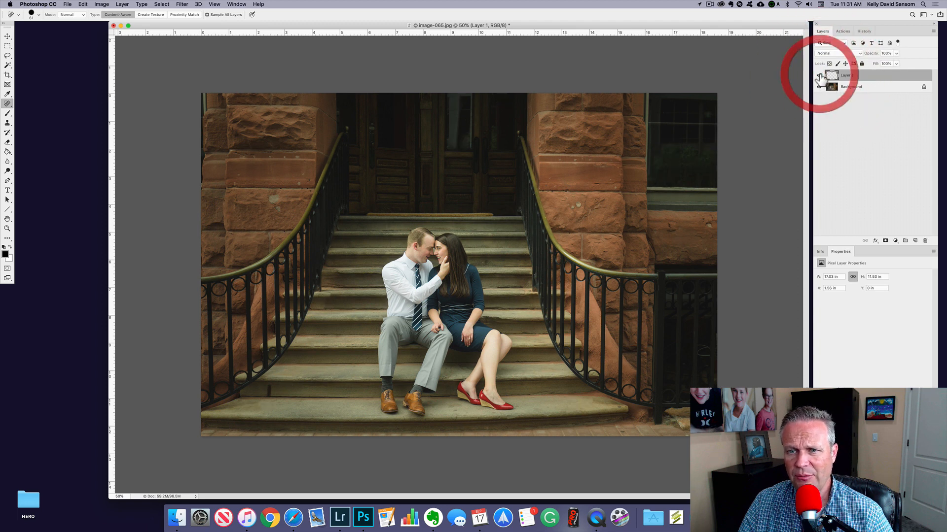
Minimize image-065.jpg and reposition the image-093.jpg window for editing.
double_click(546, 23)
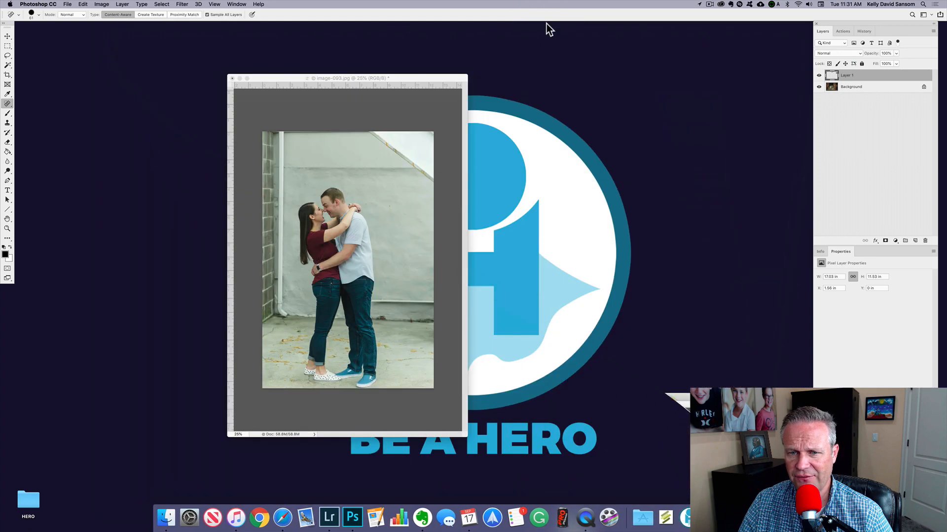
left_click_drag(419, 79, 478, 61)
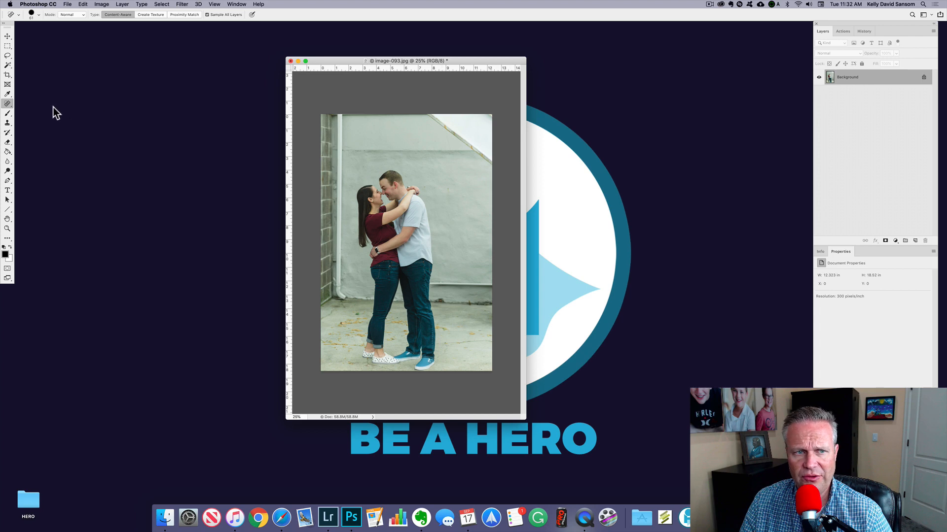
Try to remove the white corner and its diagonal edge above the couple with a very large Spot Healing Brush on the background.
left_click_drag(9, 104, 36, 105)
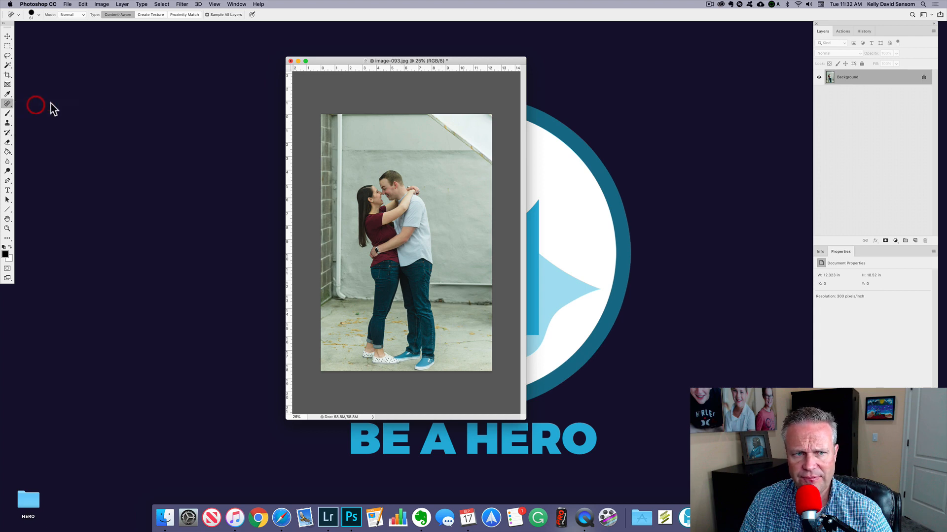
mouse_move(445, 120)
left_mouse_down("ctrl+alt")
mouse_move(461, 122)
mouse_move(480, 150)
mouse_move(488, 114)
mouse_move(464, 118)
left_mouse_up("ctrl+alt")
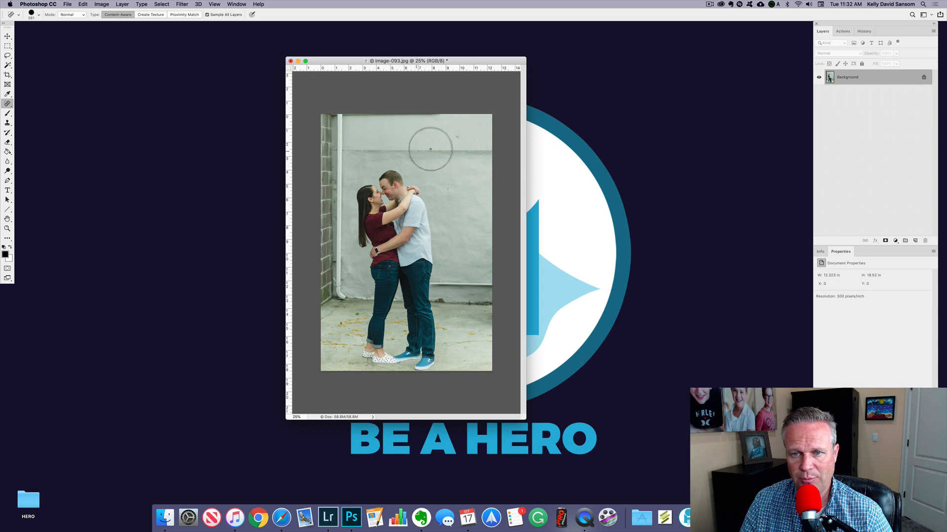
key("super+z")
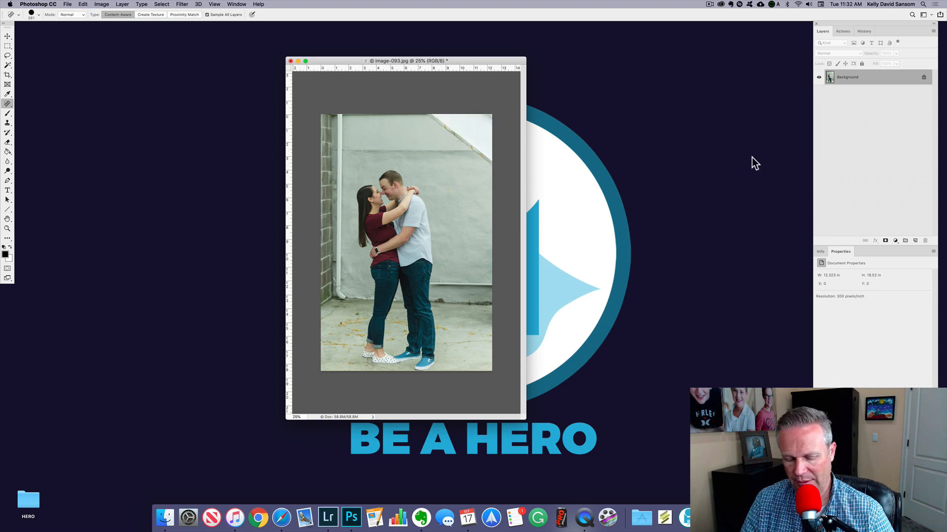
On a new layer, replace the white upper-right corner of the photo with adjacent clean wall using the Patch tool, and deselect.
key("super+shift+n")
key("Return")
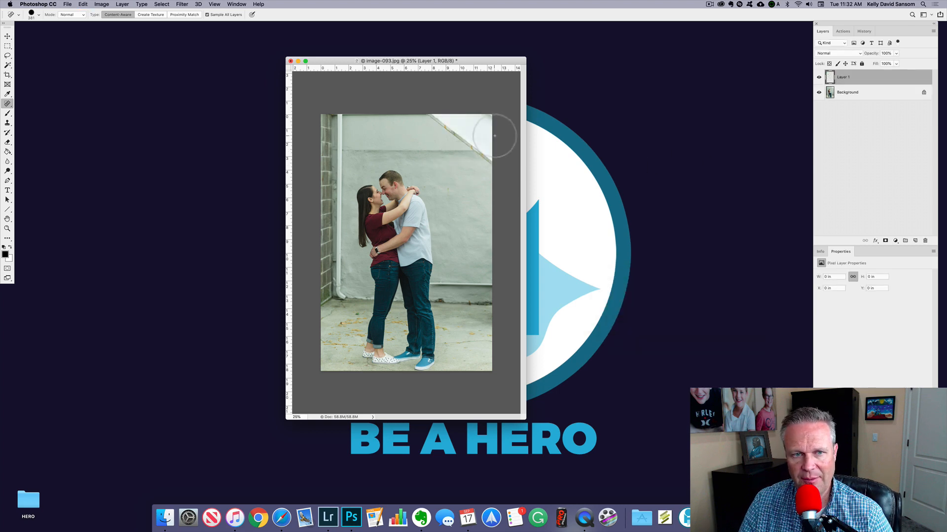
left_click(8, 105)
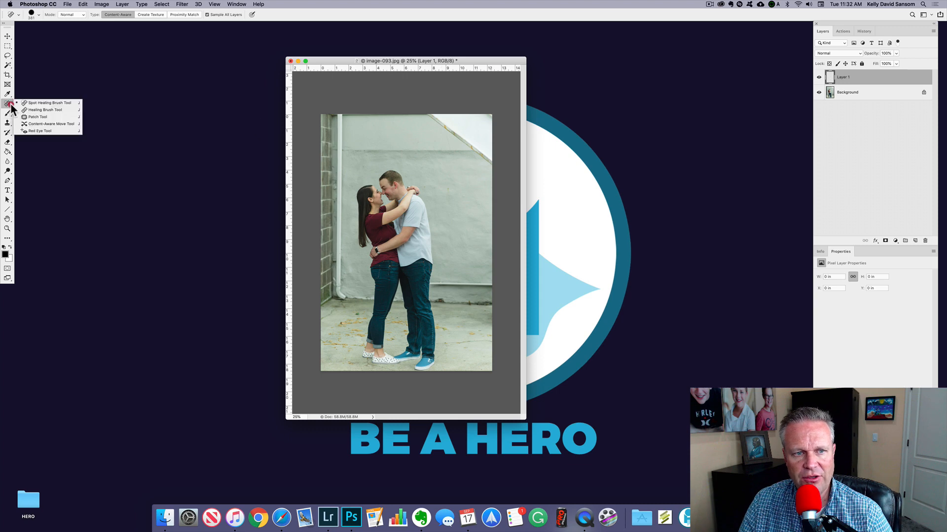
left_click(33, 117)
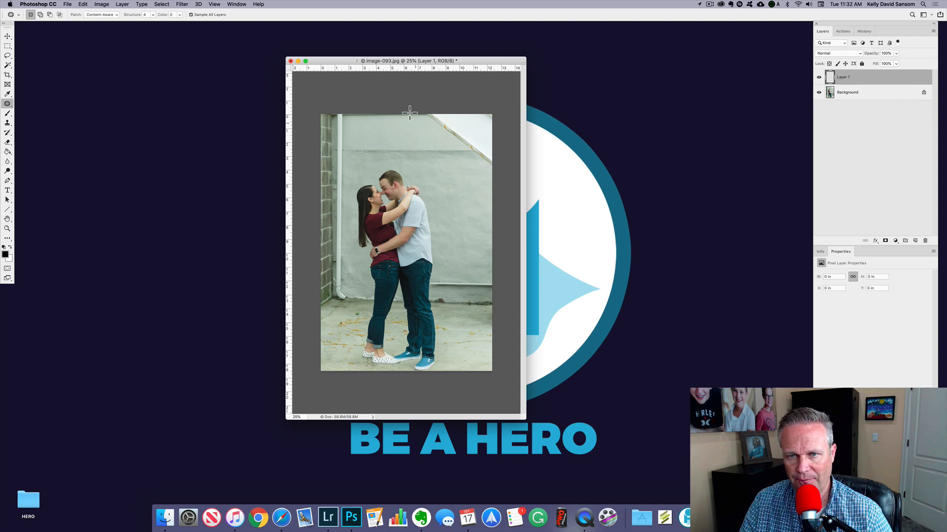
mouse_move(418, 117)
left_mouse_down()
mouse_move(494, 175)
mouse_move(507, 120)
mouse_move(478, 100)
mouse_move(422, 108)
mouse_move(434, 99)
left_mouse_up()
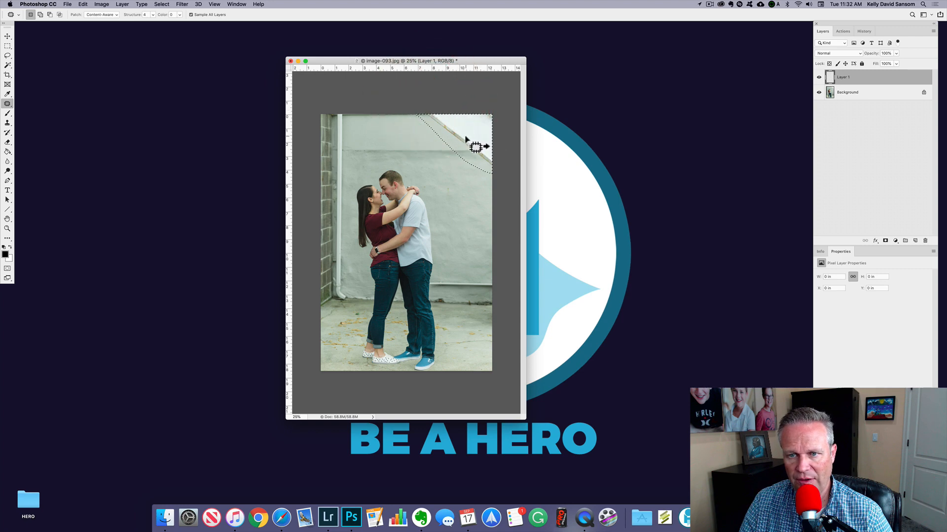
left_click_drag(462, 138, 396, 137)
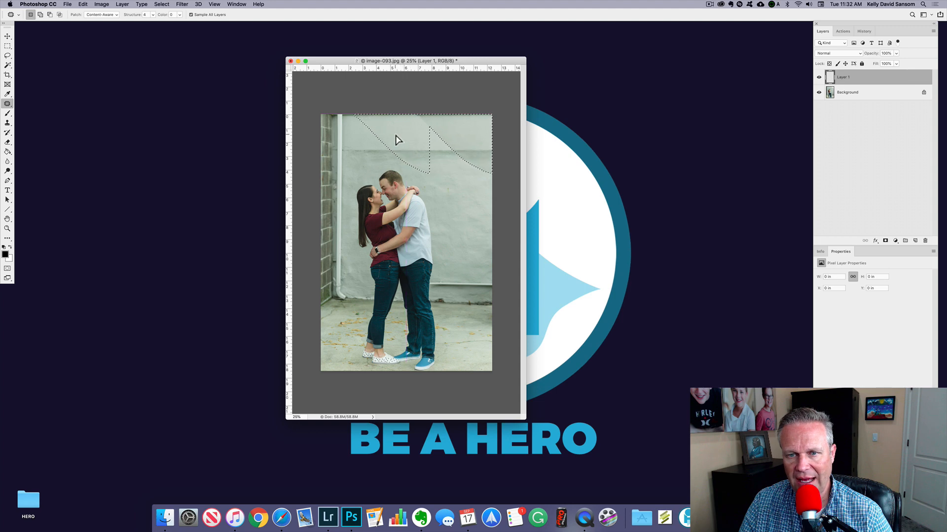
left_click(396, 137)
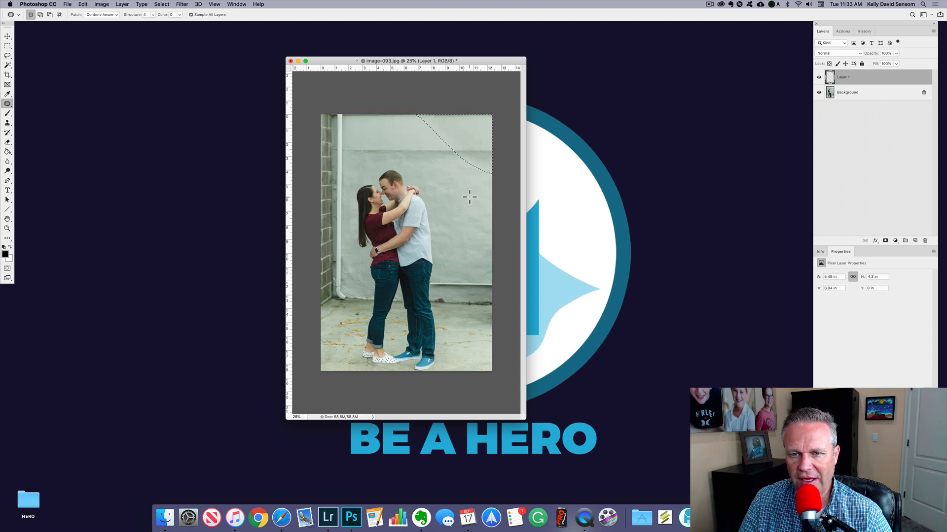
key("super+d")
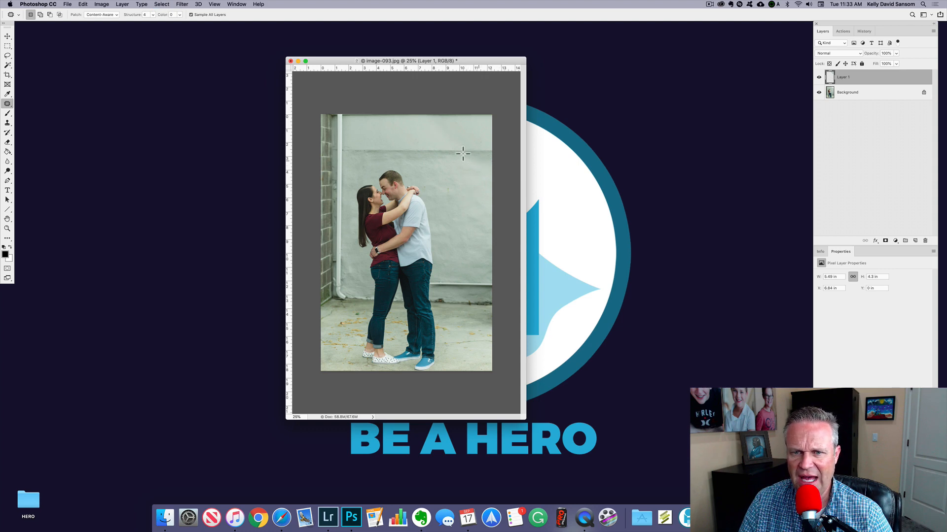
Blend the patched wall in the photo's upper-right area using the Healing Brush with clean wall sampled above the couple.
left_click(8, 104)
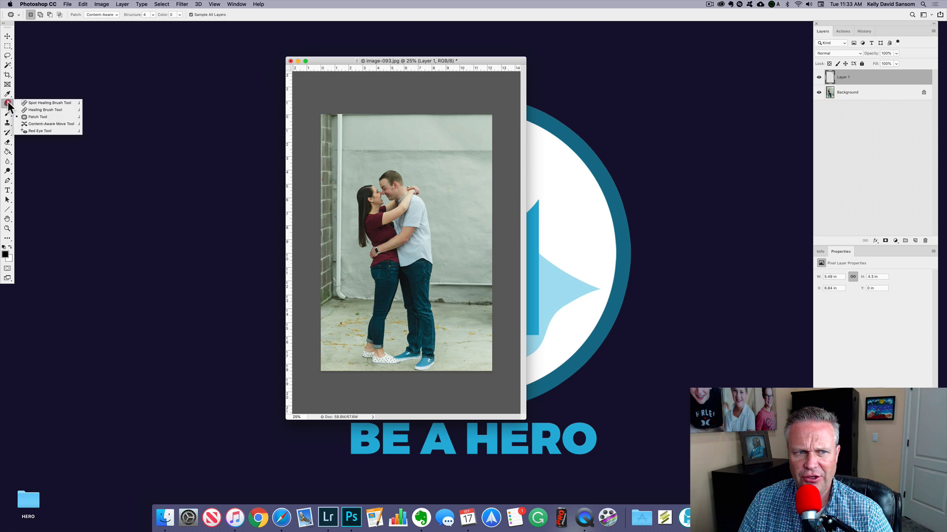
left_click(37, 110)
left_click(396, 135, "alt")
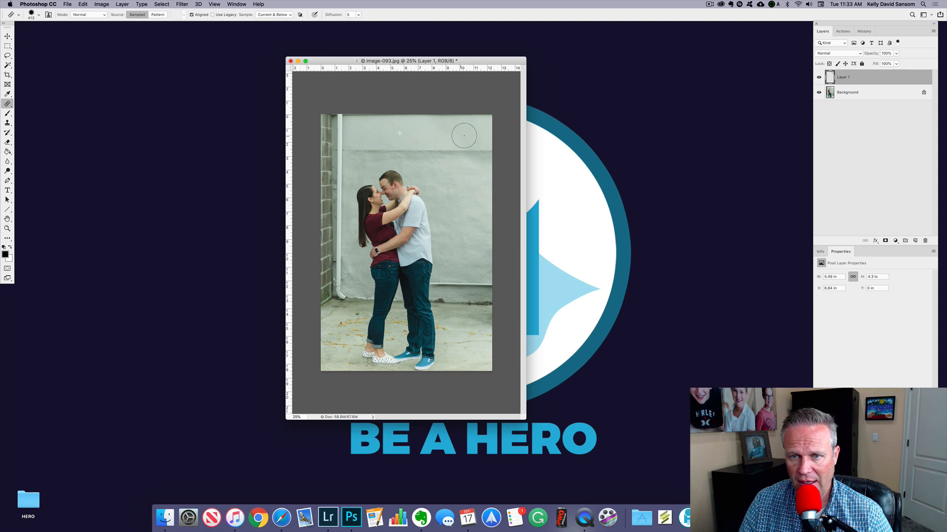
left_click(443, 139)
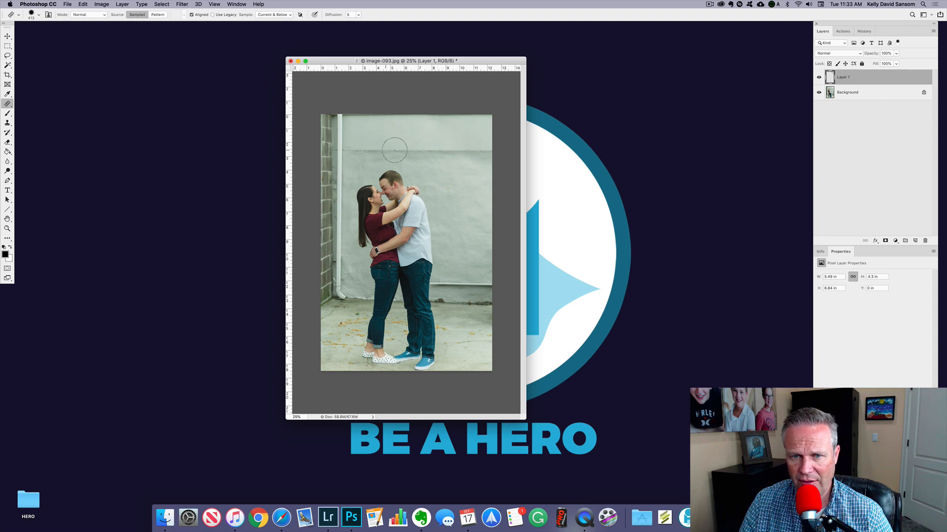
left_click_drag(458, 150, 479, 151)
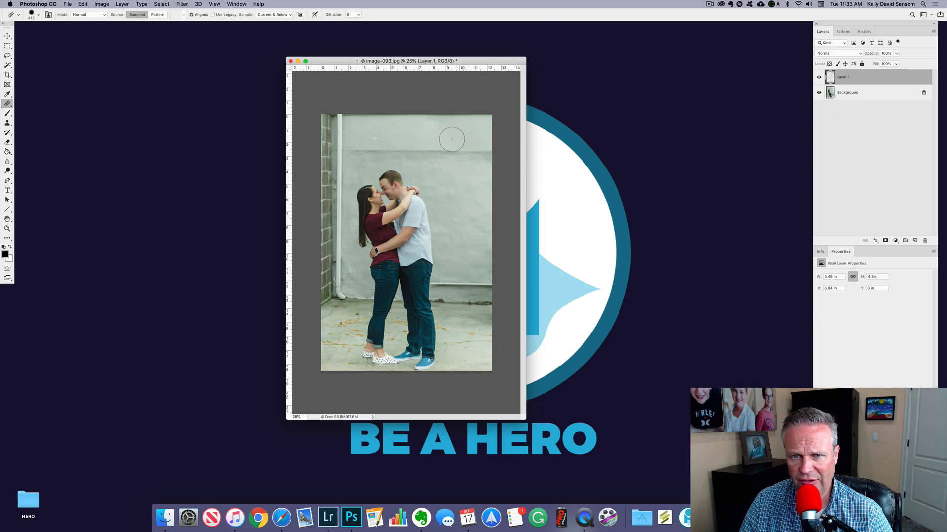
left_click_drag(436, 123, 439, 136)
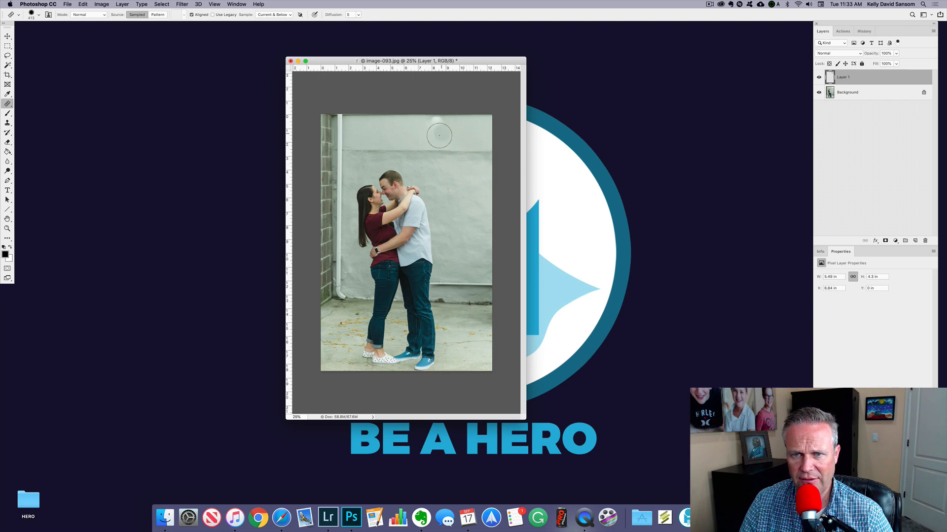
Try to even out the patched upper wall with broader Healing Brush strokes sampled above the man's head, and undo them.
left_click(397, 138)
key("super+z")
left_click(396, 132, "alt")
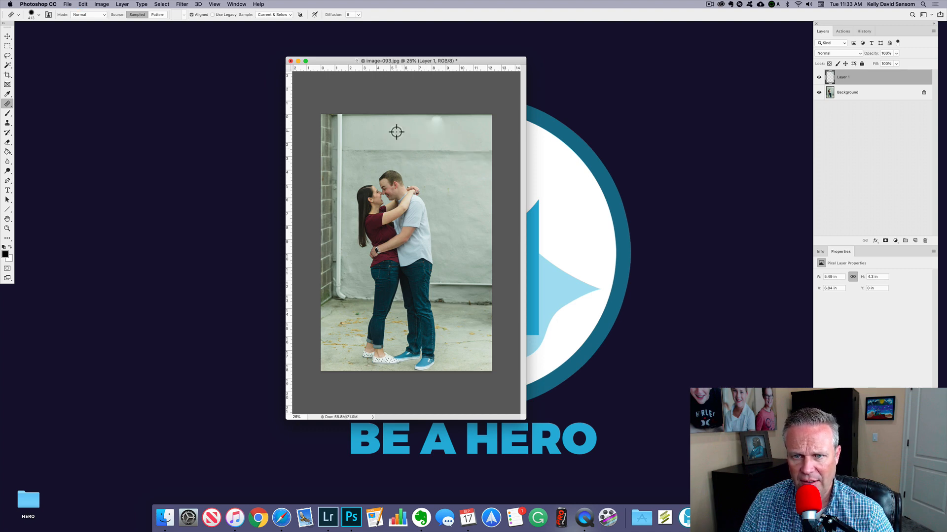
mouse_move(433, 123)
left_mouse_down()
mouse_move(447, 124)
mouse_move(423, 125)
mouse_move(473, 120)
mouse_move(426, 123)
mouse_move(462, 126)
mouse_move(496, 148)
left_mouse_up()
key("super+z")
key("super+z")
Heal the remaining smudges on the upper wall and along its top edge with the Healing Brush.
left_click(414, 131, "alt")
left_click_drag(427, 168, 418, 180)
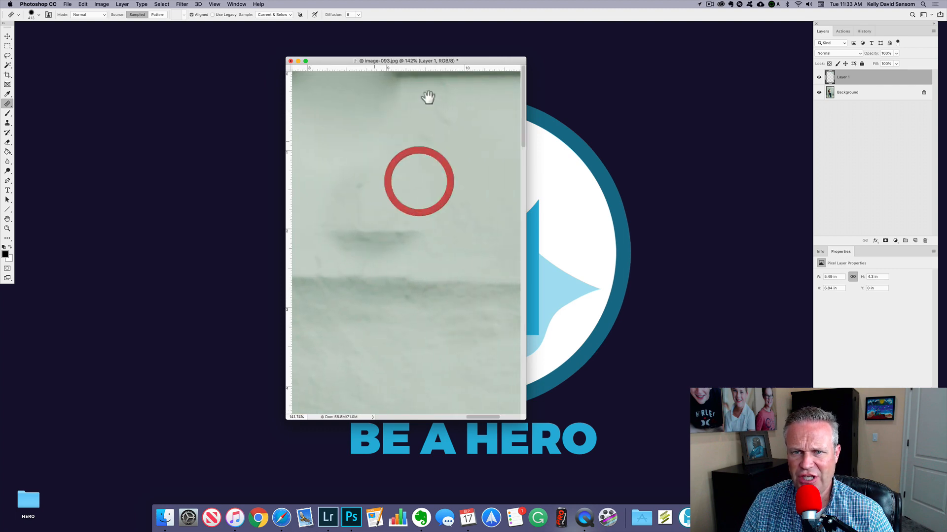
key("super+r")
left_click(409, 136, "alt")
left_click(403, 138, "alt")
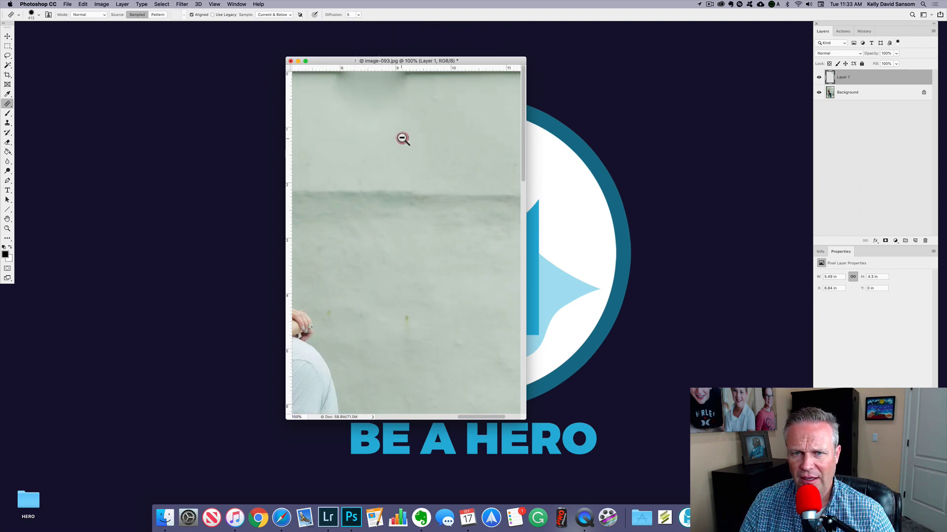
left_click(402, 138, "alt")
left_click(402, 138, "alt")
left_click(404, 138, "alt")
left_click_drag(406, 137, 405, 138)
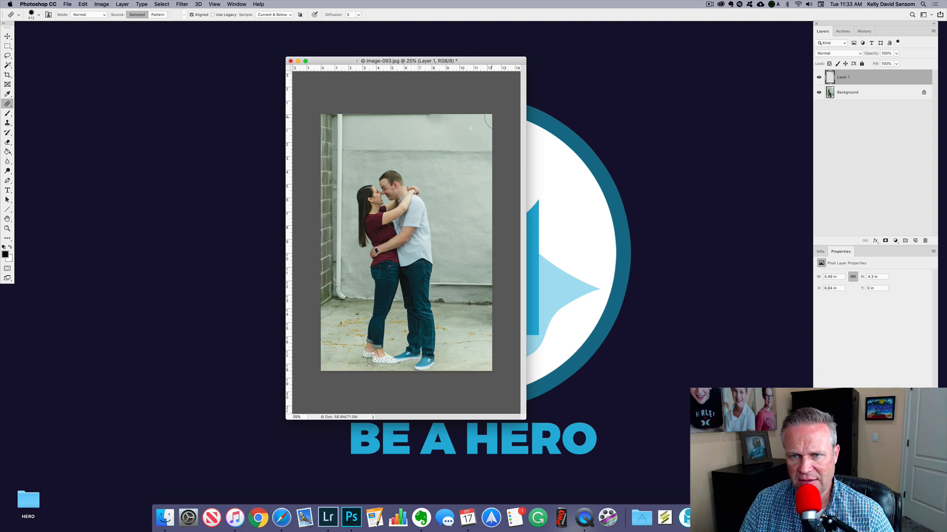
mouse_move(422, 123)
left_mouse_down()
mouse_move(375, 118)
mouse_move(402, 120)
left_mouse_up()
Try to heal the top of the wall beside the white downspout with a large Healing Brush, and undo the stroke.
left_click(435, 137, "alt")
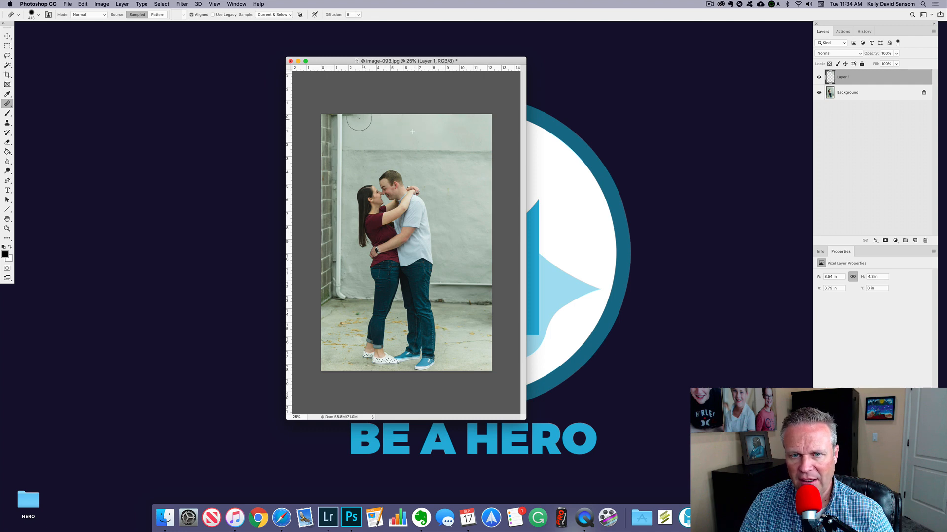
mouse_move(349, 119)
left_mouse_down()
mouse_move(378, 135)
mouse_move(389, 175)
left_mouse_up()
key("super+r")
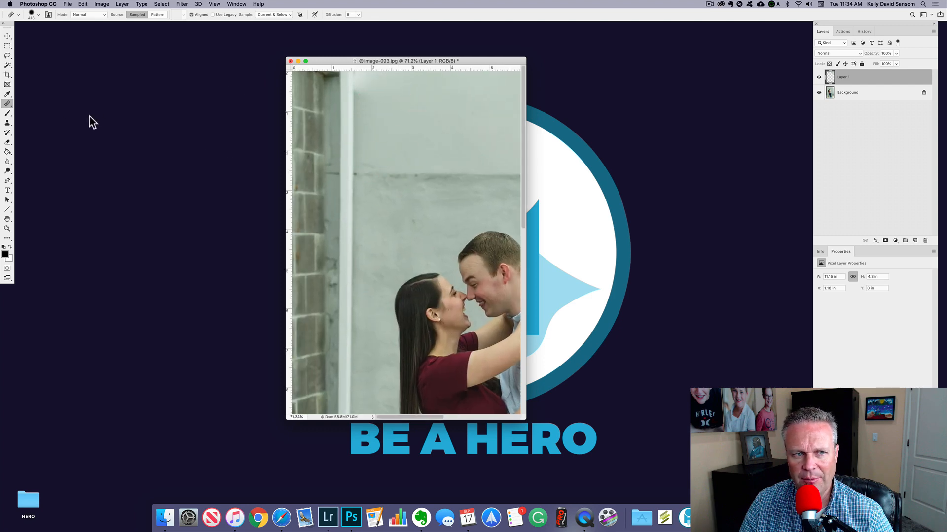
left_click(6, 107)
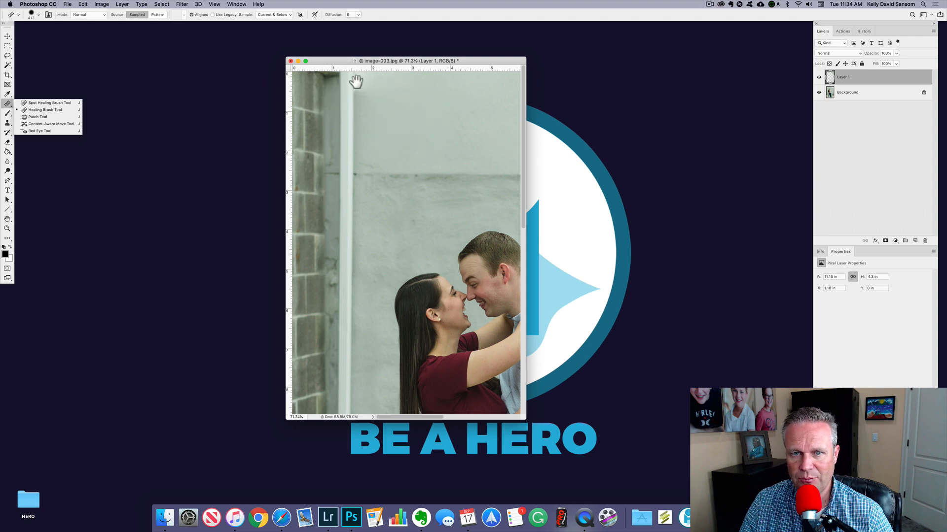
left_click(419, 126, "alt")
left_click(420, 126, "alt")
left_click(420, 125, "alt")
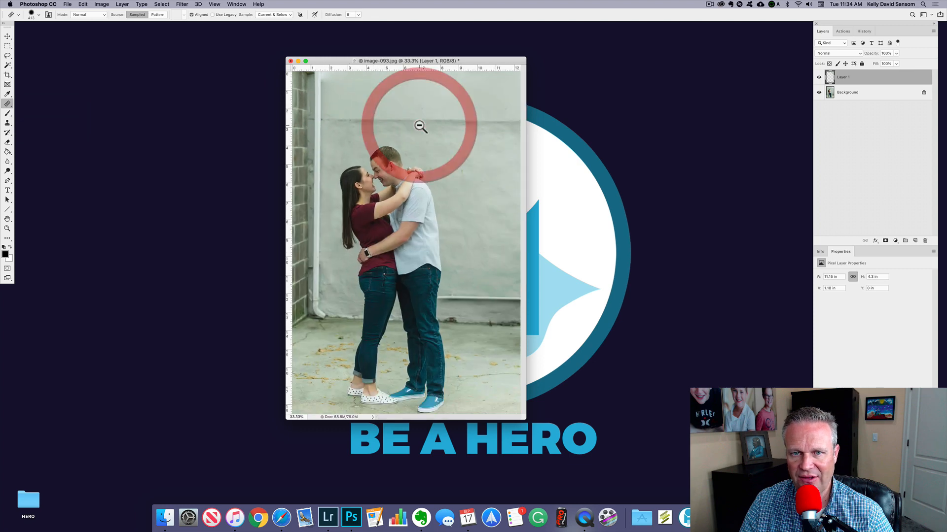
key("super+z")
Heal the wall's top edge toward the downspout using a smaller Healing Brush and clean wall samples.
left_click(437, 97, "alt")
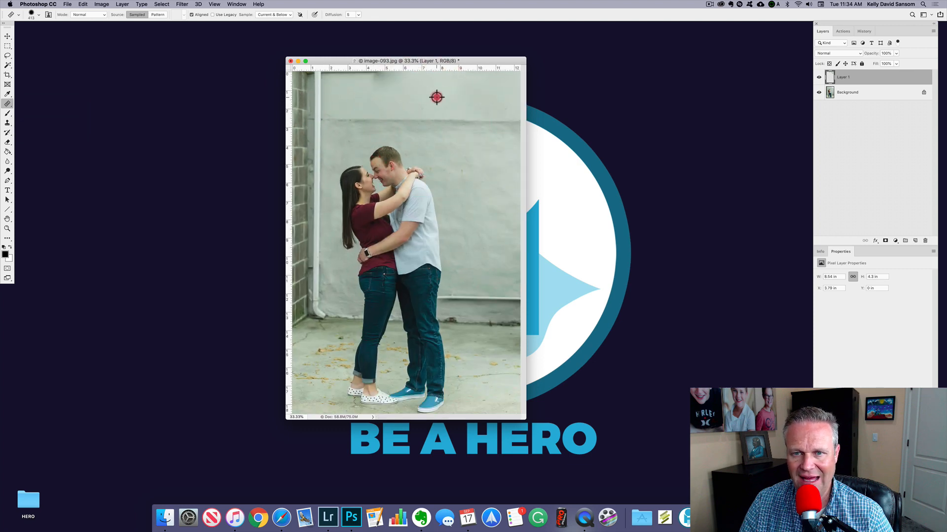
left_click(436, 97, "alt")
mouse_move(390, 83)
left_mouse_down()
mouse_move(369, 78)
mouse_move(398, 81)
mouse_move(327, 74)
mouse_move(378, 86)
mouse_move(328, 74)
mouse_move(357, 76)
mouse_move(345, 76)
left_mouse_up()
left_click(378, 86, "alt")
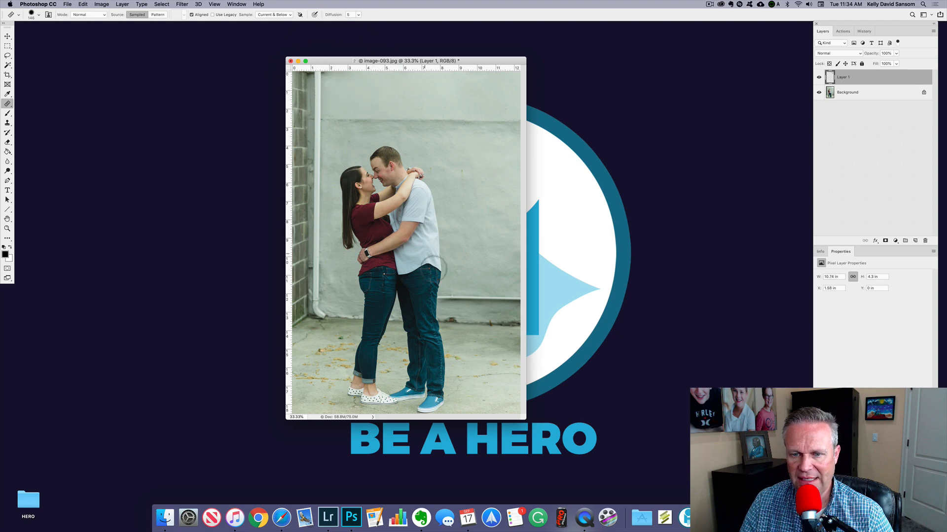
Remove the horizontal white pipe beside the man's legs with the Healing Brush, sampling the clean wall above it.
left_click_drag(441, 276, 499, 311)
left_click_drag(413, 293, 376, 290)
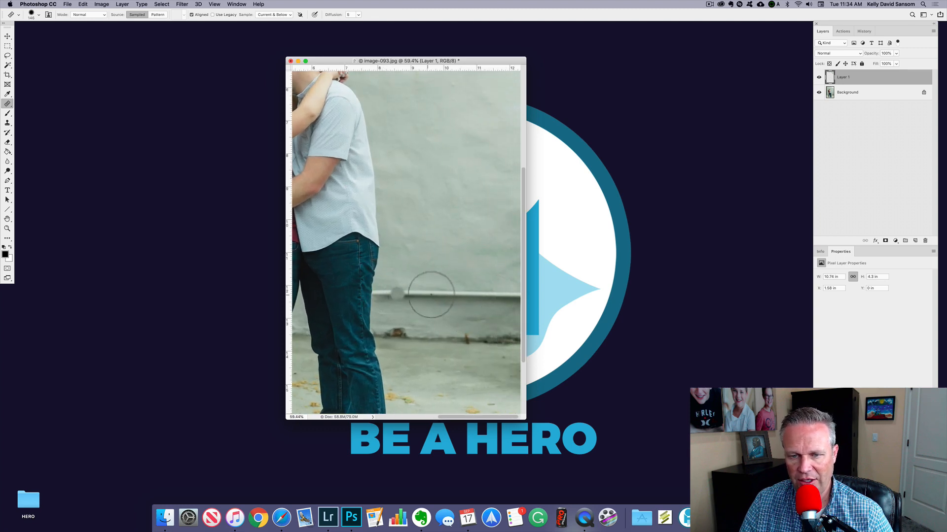
left_click(420, 214, "alt")
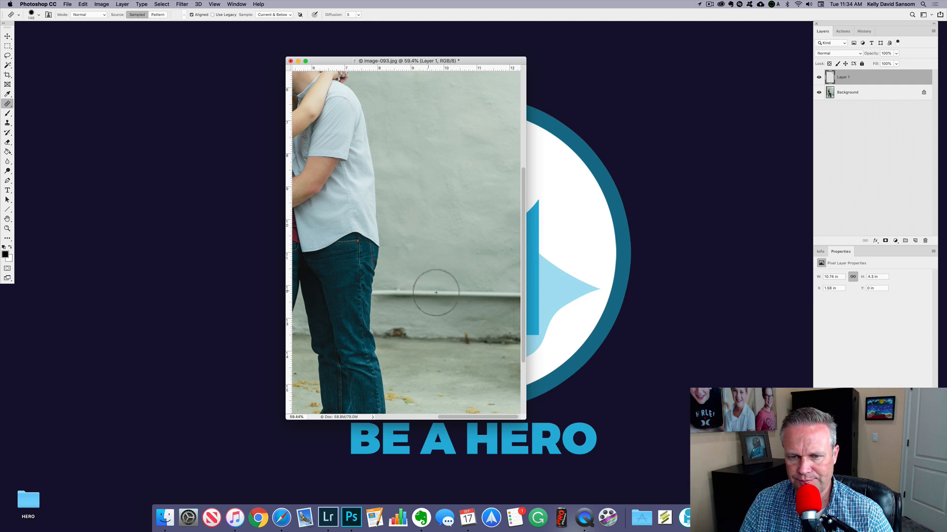
mouse_move(445, 293)
left_mouse_down()
mouse_move(525, 301)
mouse_move(456, 285)
mouse_move(504, 296)
mouse_move(506, 288)
mouse_move(451, 294)
mouse_move(449, 312)
mouse_move(524, 315)
mouse_move(380, 293)
mouse_move(406, 291)
mouse_move(381, 296)
left_mouse_up()
left_click(444, 249, "alt")
left_click(421, 268, "alt")
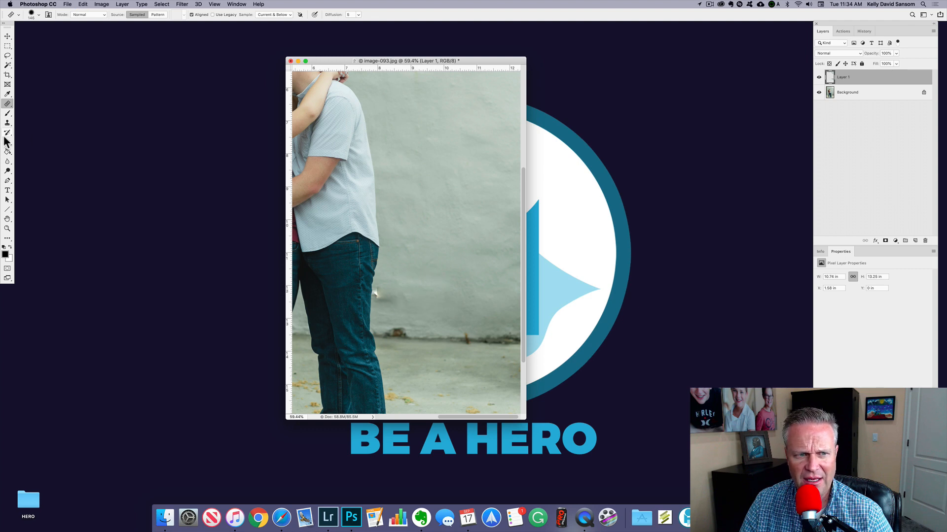
Switch to the Clone Stamp tool after comparing it with the Healing Brush.
key("s")
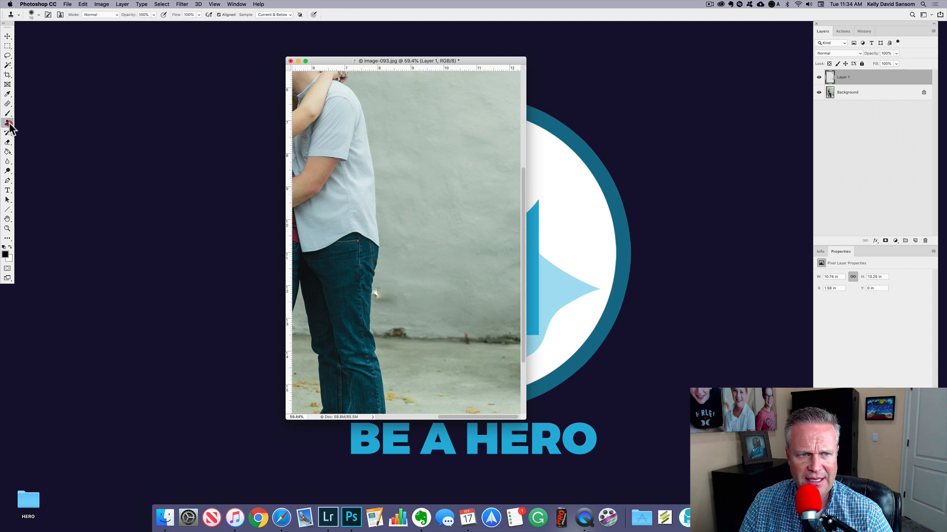
right_click(9, 124)
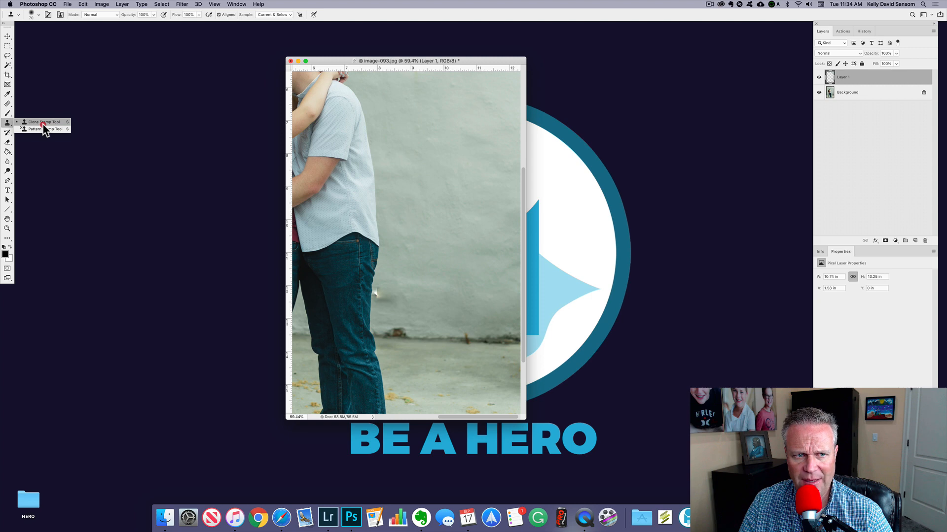
left_click(43, 123)
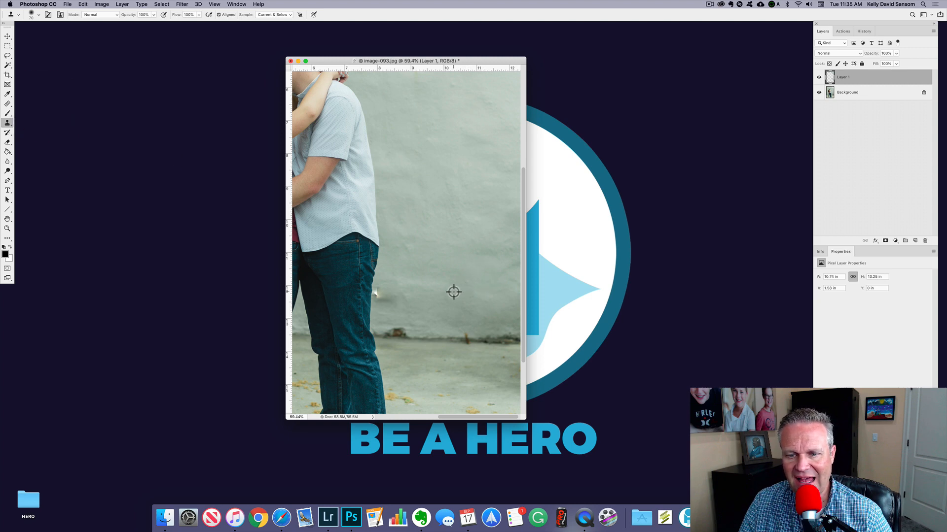
left_click(7, 105)
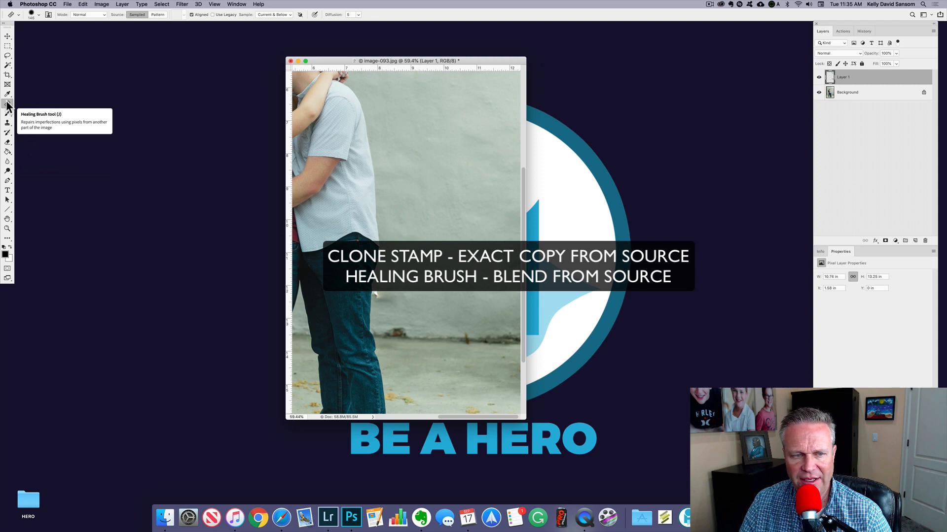
left_click(8, 123)
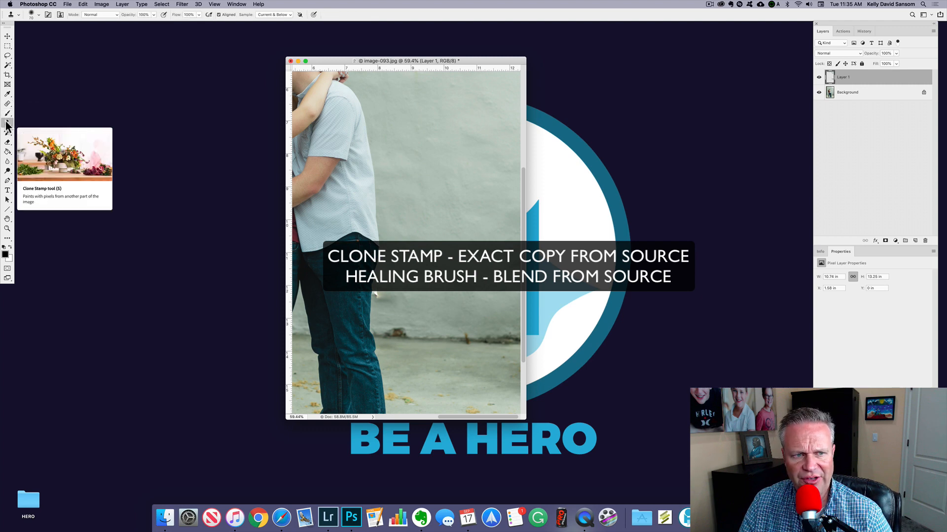
Try to clone wall texture over the pipe remnant at the edge of the man's jeans, and undo the strokes.
left_click(435, 290, "alt")
left_click(413, 291, "alt")
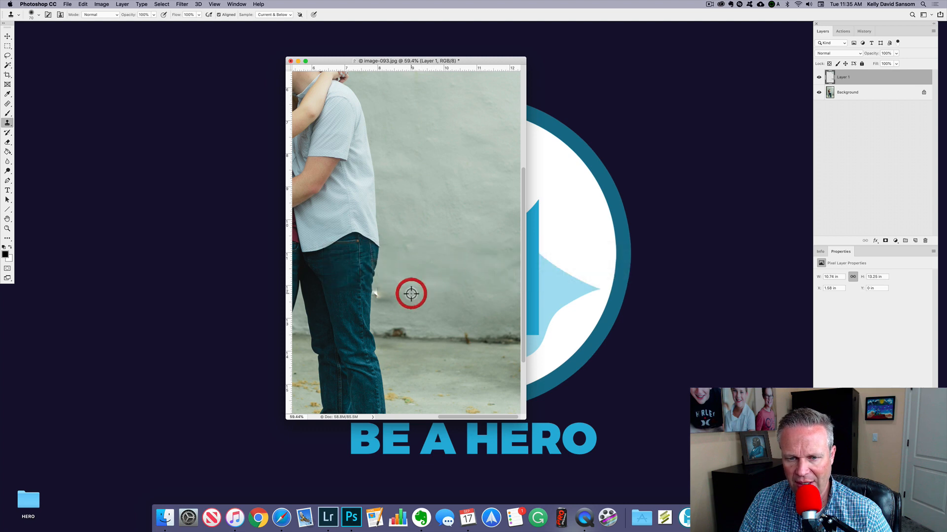
left_click(372, 293)
mouse_move(374, 292)
left_mouse_down()
mouse_move(350, 306)
mouse_move(368, 293)
mouse_move(356, 290)
mouse_move(344, 304)
mouse_move(378, 273)
left_mouse_up()
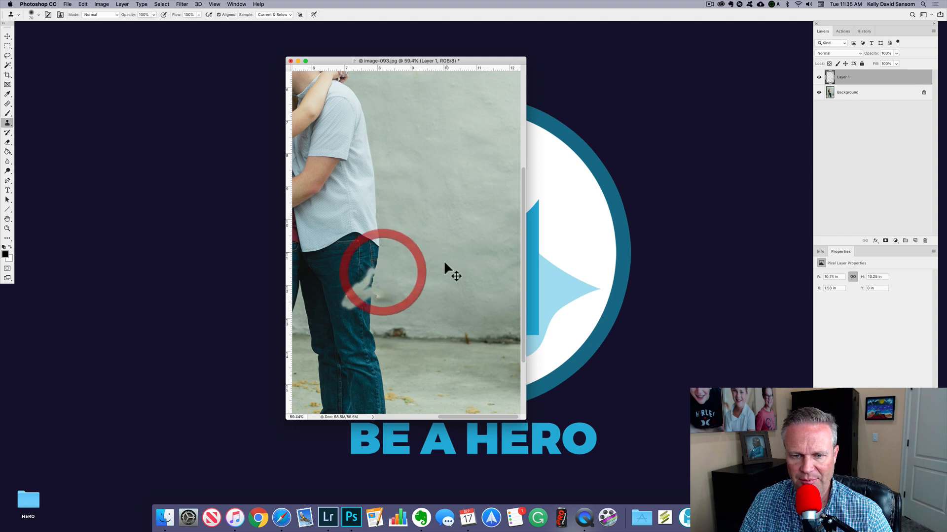
key("super+z")
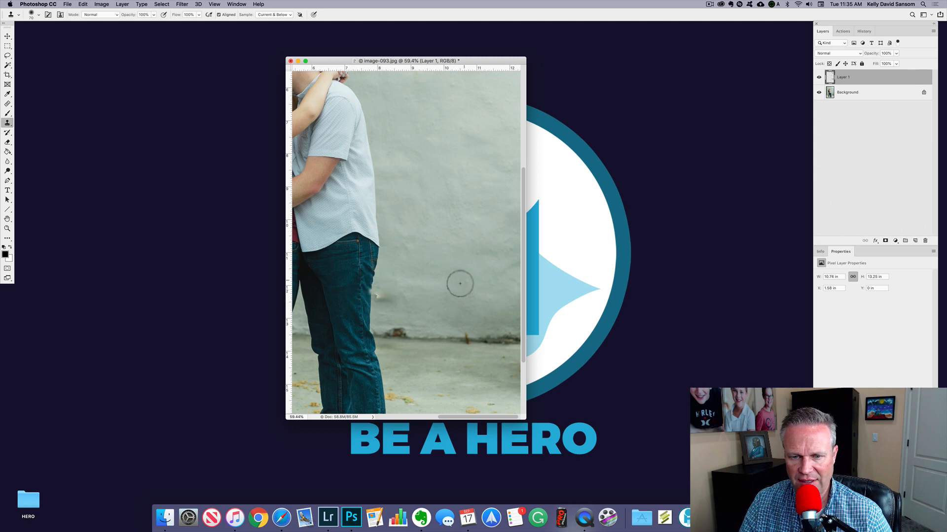
Clone adjacent clean wall over the leftover pipe end beside the man's jeans.
left_click(418, 292, "alt")
left_click(404, 297)
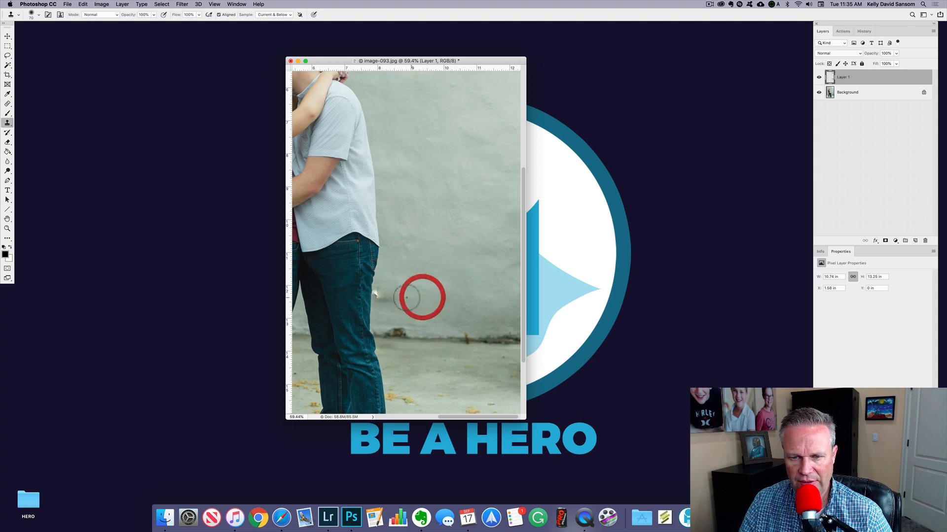
mouse_move(387, 295)
left_mouse_down()
mouse_move(391, 303)
mouse_move(377, 288)
left_mouse_up()
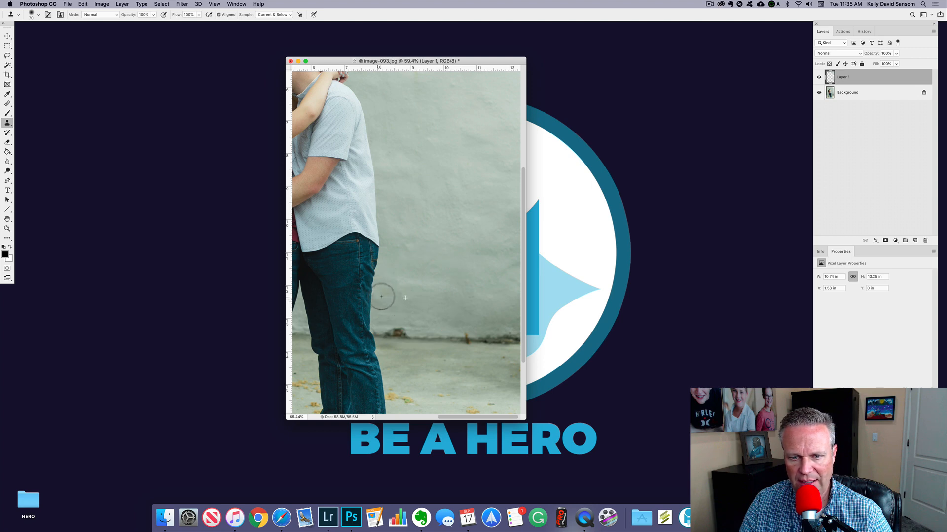
left_click(377, 288)
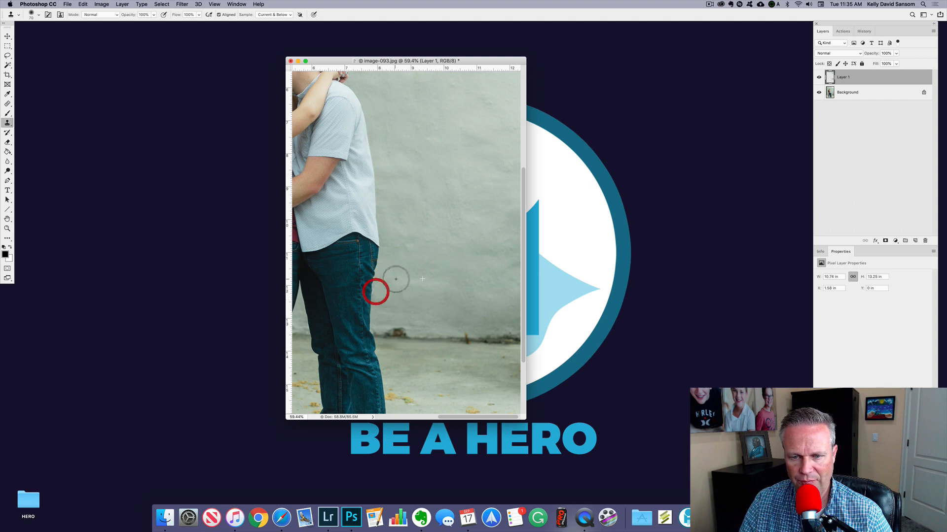
Clone over the debris at the base of the wall just beside the man's legs.
left_click(436, 323, "alt")
mouse_move(418, 331)
left_mouse_down()
mouse_move(391, 332)
mouse_move(412, 329)
mouse_move(384, 331)
mouse_move(419, 330)
mouse_move(400, 315)
mouse_move(359, 311)
left_mouse_up()
key("space")
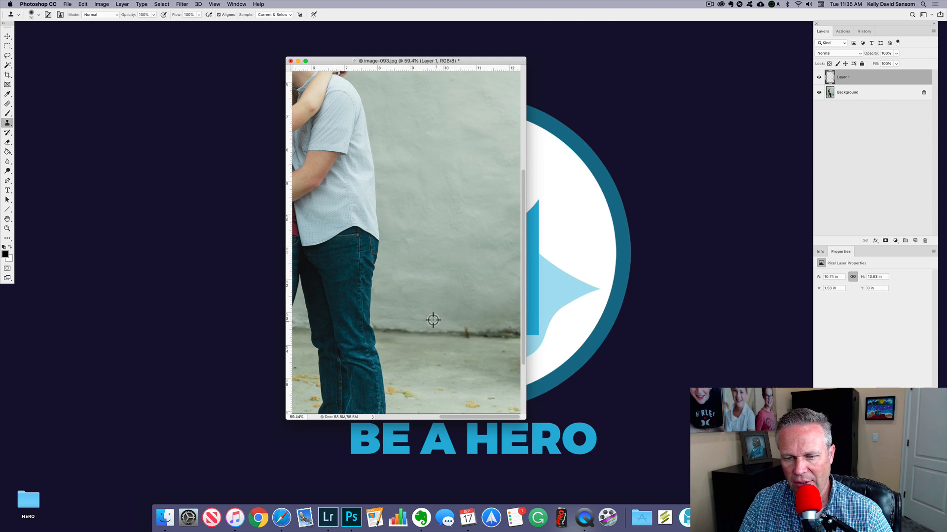
Clone away the remaining debris along the wall's base toward the photo's right edge, resampling nearby wall and ground.
left_click(431, 319, "alt")
mouse_move(454, 328)
left_mouse_down()
mouse_move(459, 313)
mouse_move(516, 330)
mouse_move(479, 329)
mouse_move(522, 331)
mouse_move(500, 328)
mouse_move(521, 332)
left_mouse_up()
key("space")
left_click(485, 317, "alt")
left_click(499, 329, "alt")
left_click(502, 329)
left_click(492, 336, "alt")
left_click(492, 336, "alt")
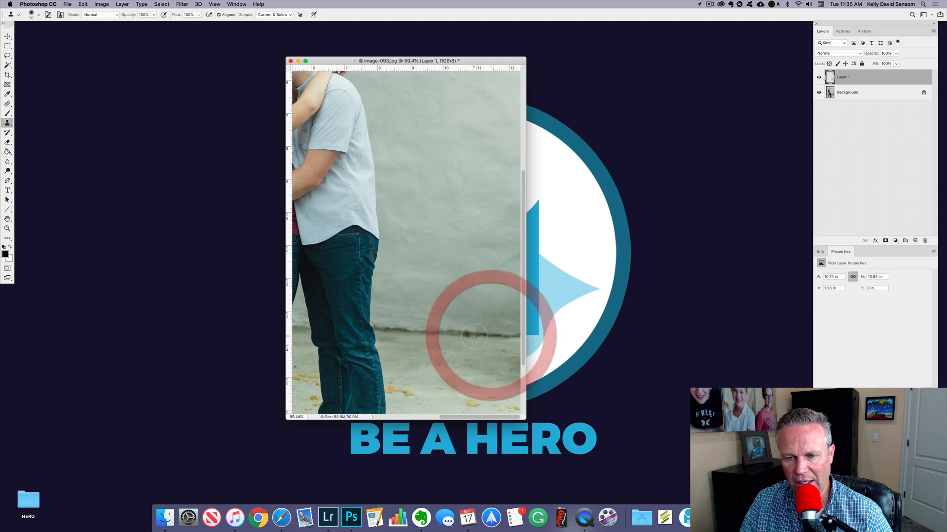
left_click_drag(456, 332, 464, 331)
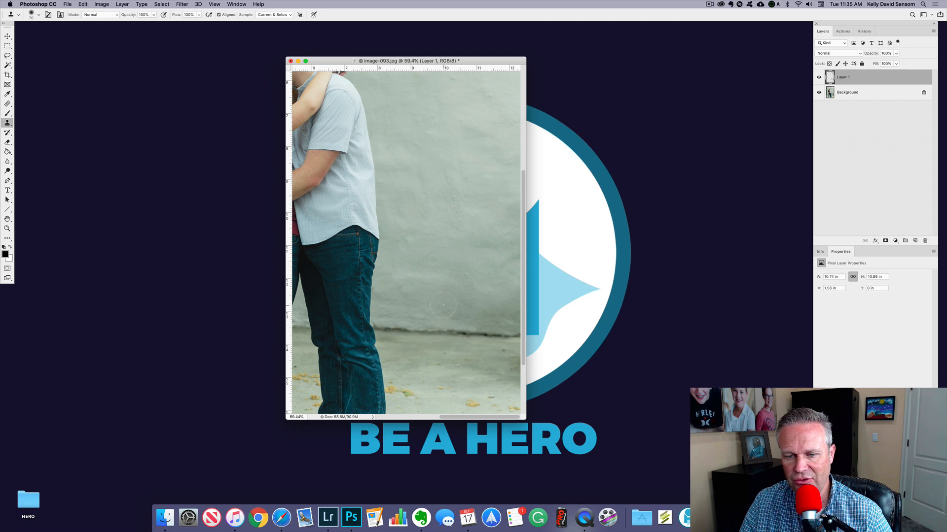
Remove the horizontal seam across the upper wall with the Spot Healing Brush, and compare the result using undo and redo.
left_click(443, 306, "alt")
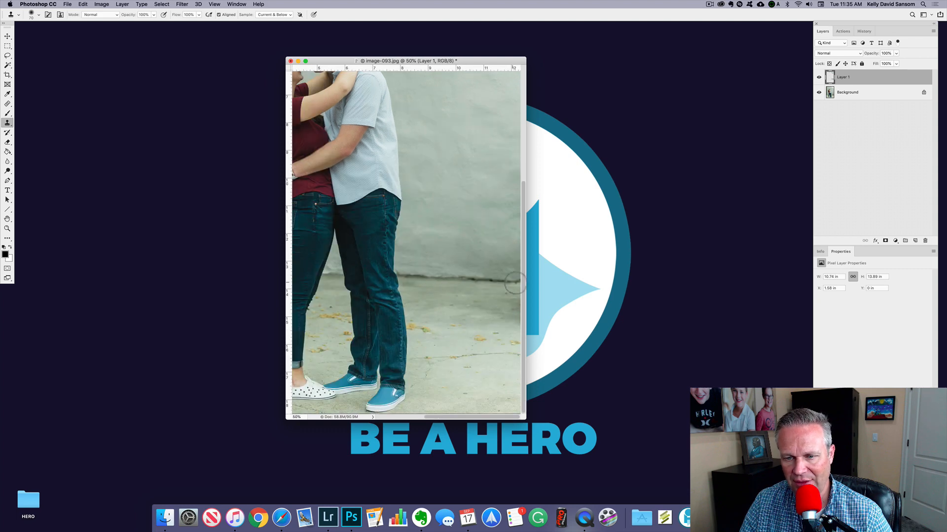
left_click(465, 304, "alt")
left_click(466, 303, "alt")
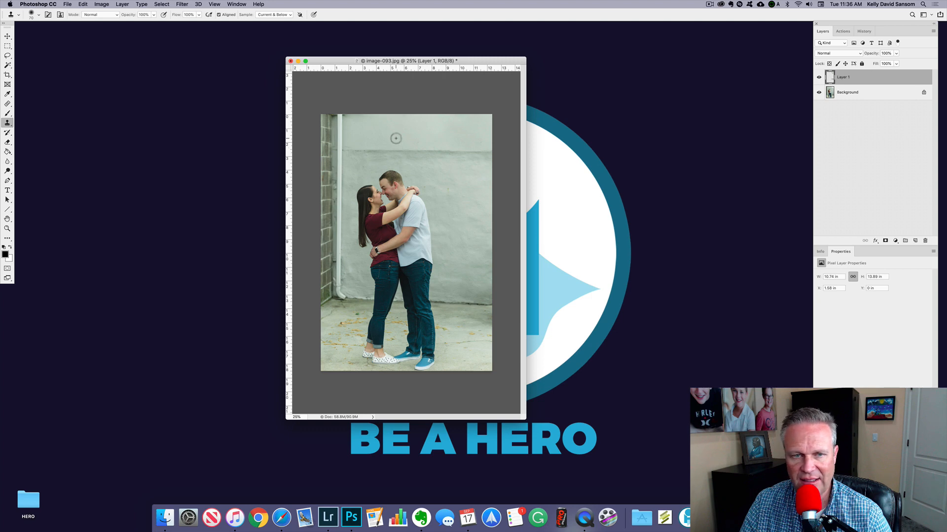
left_click(8, 104)
left_click(31, 103)
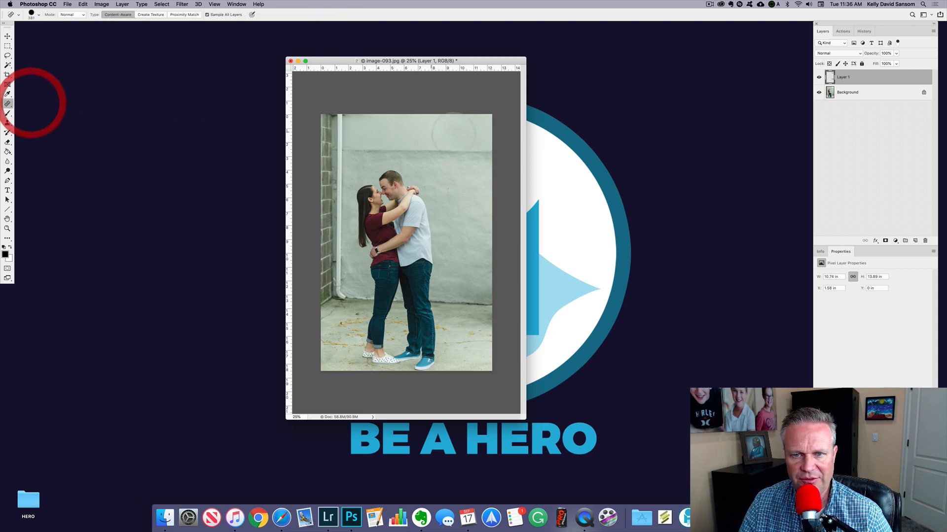
left_click_drag(392, 151, 400, 152)
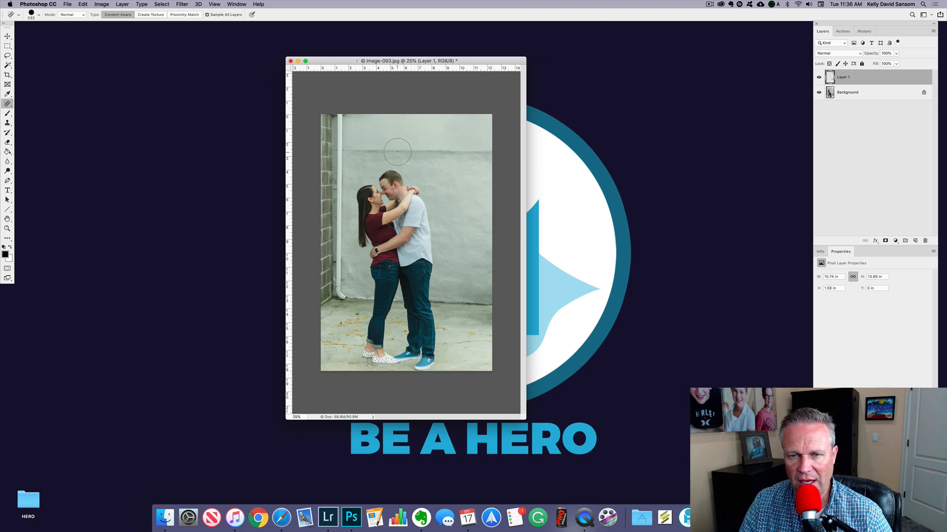
left_click_drag(398, 152, 490, 162)
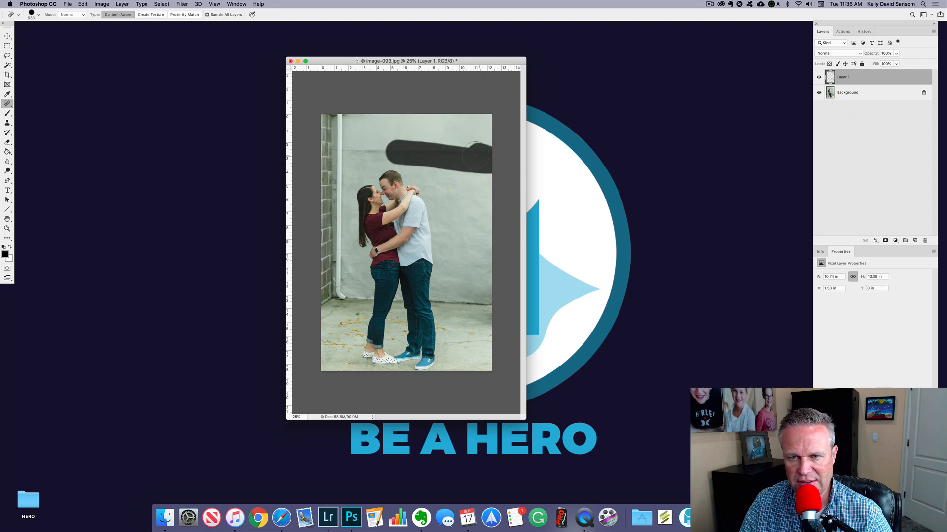
left_click_drag(397, 155, 344, 152)
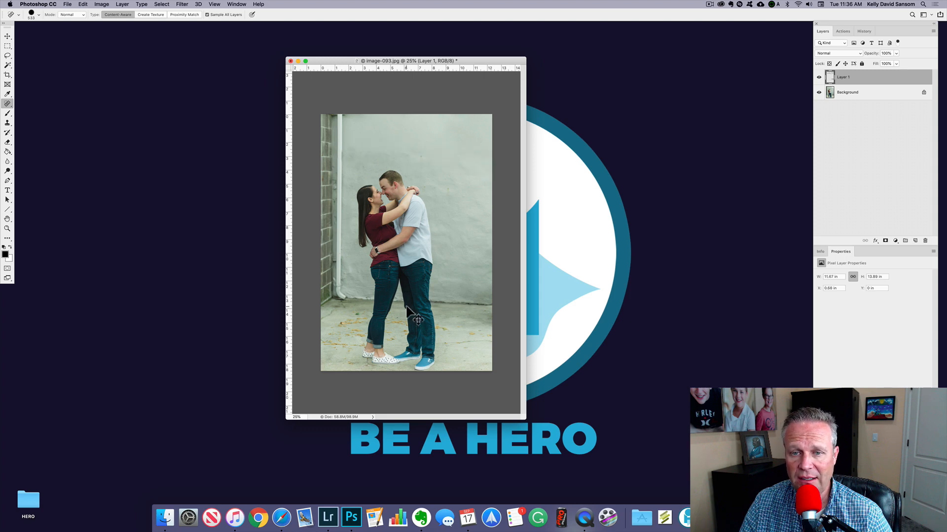
key("super+z")
key("shift+super+z")
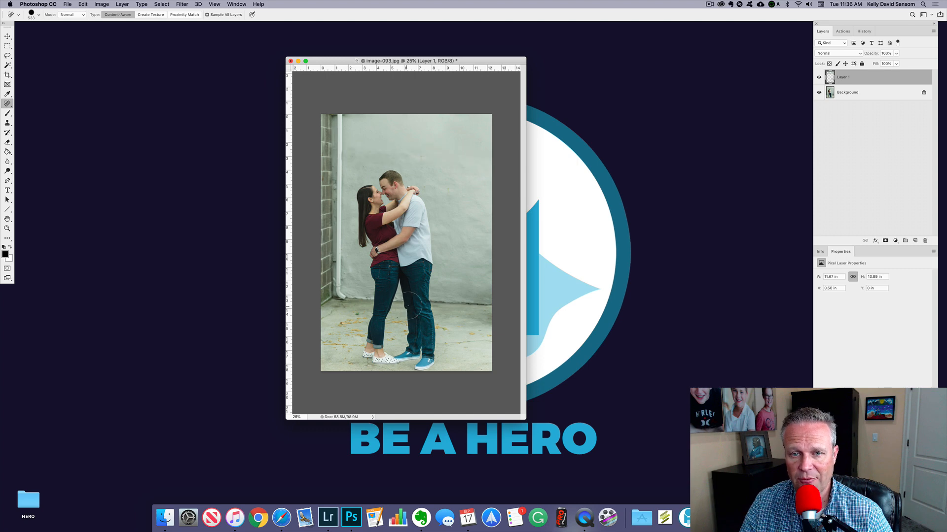
left_click_drag(350, 163, 372, 164)
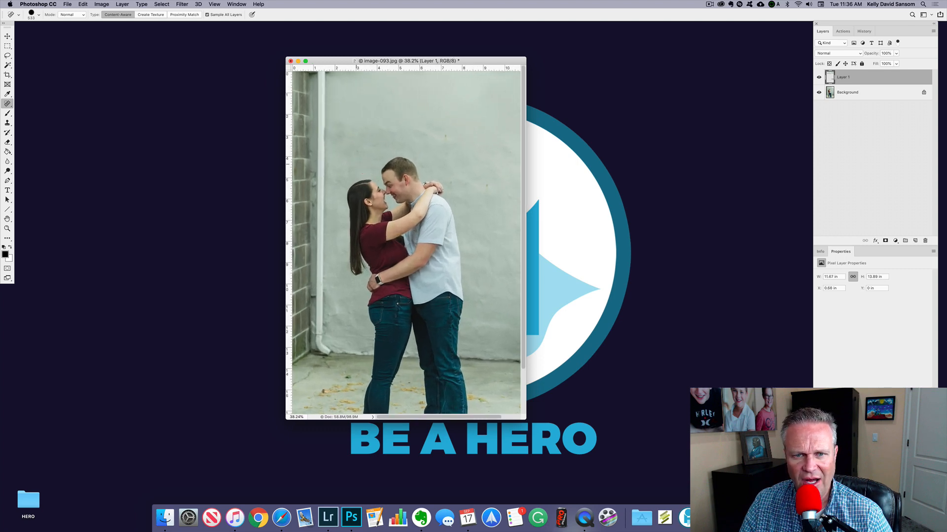
key("super+z")
key("shift+super+z")
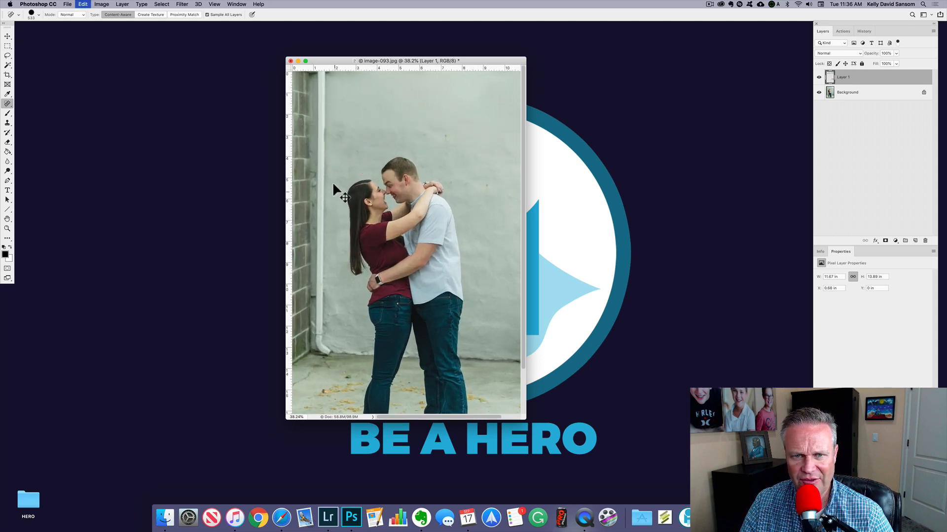
left_click(475, 112, "alt")
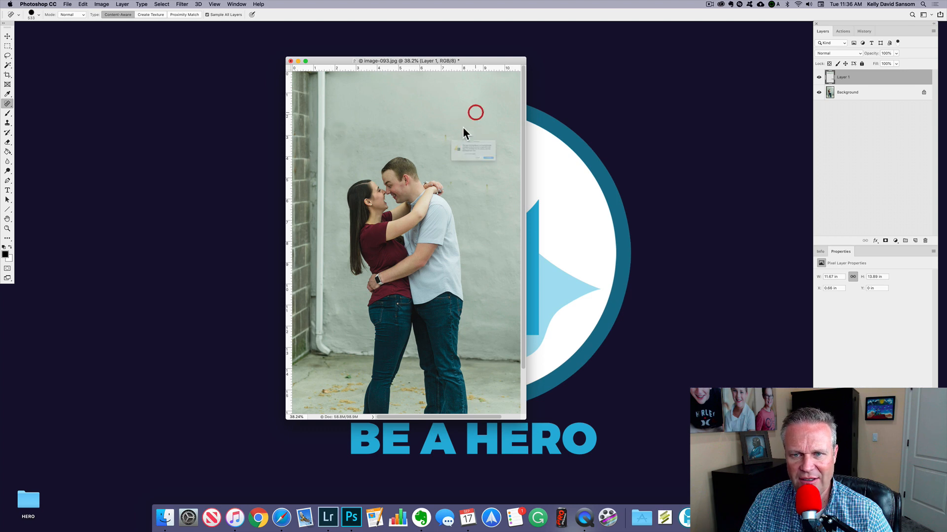
left_click(485, 176)
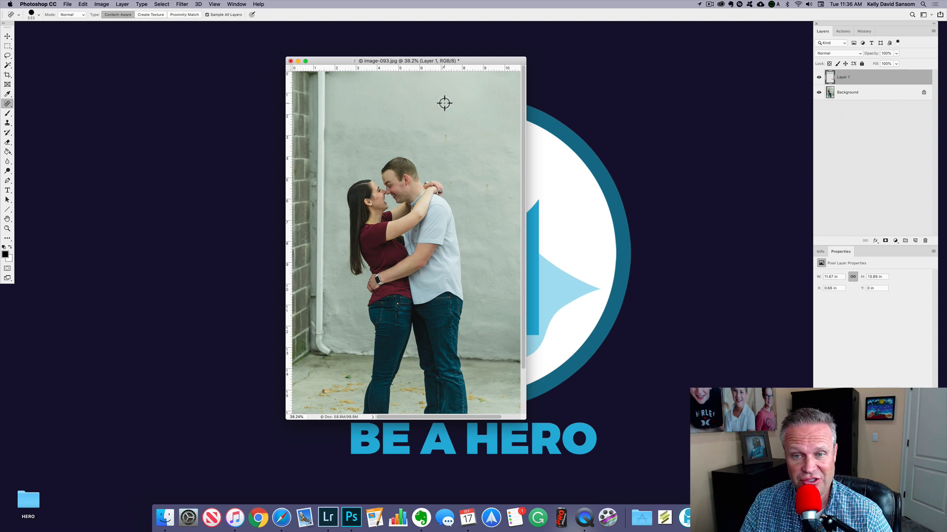
left_click(444, 103, "alt")
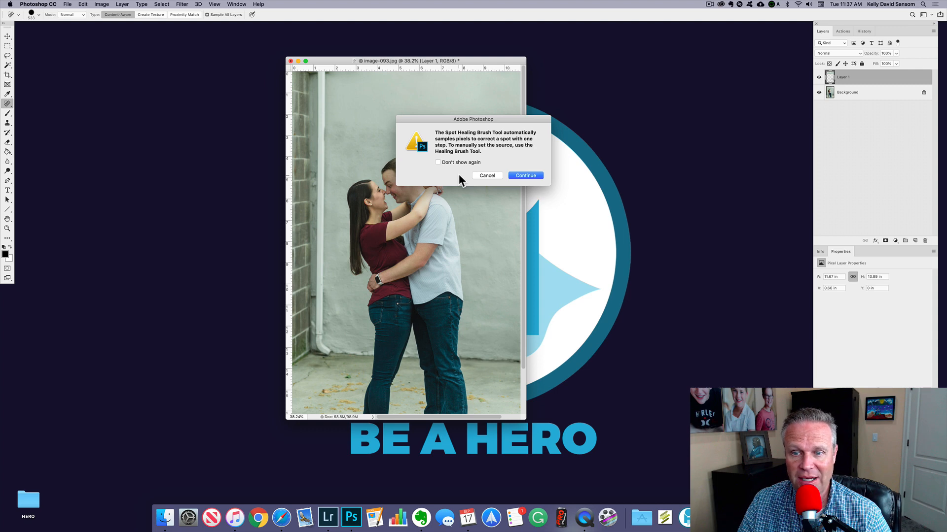
left_click(499, 177)
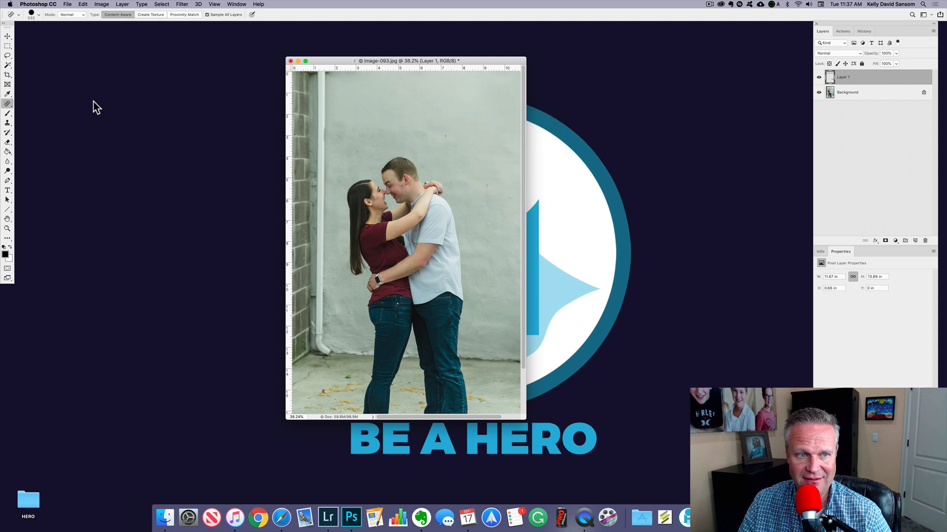
Heal the small marks on the wall beside the man's head and shoulder with the Healing Brush, sampling clean wall above.
left_click(4, 108)
left_click(30, 111)
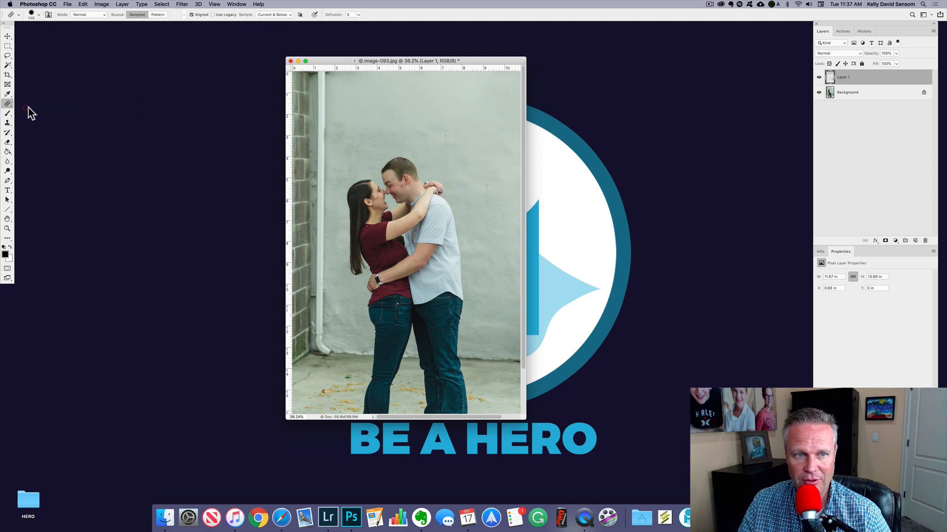
left_click(443, 103, "alt")
left_click_drag(444, 139, 448, 140)
left_click_drag(483, 186, 448, 179)
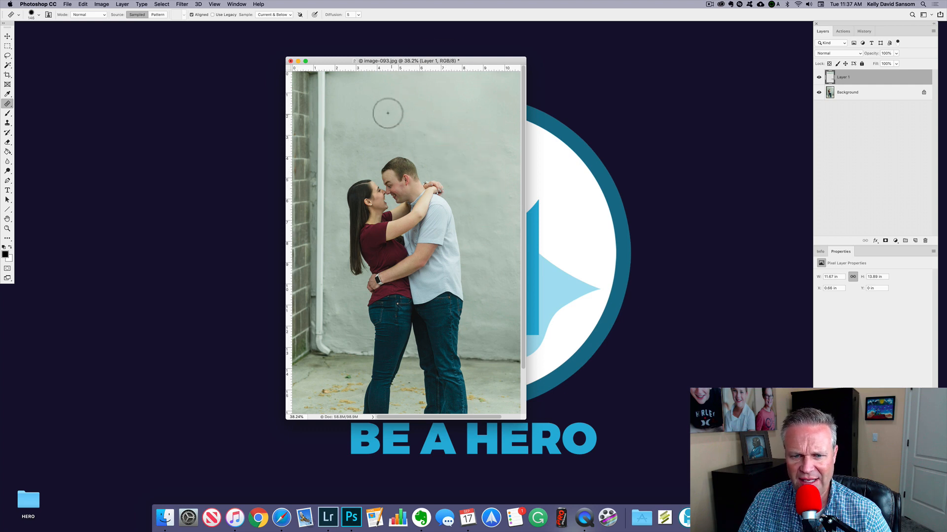
Remove the brick column and white pipe along the photo's left edge with one large Spot Healing Brush stroke.
left_click(418, 268, "alt+super")
left_click(418, 268, "alt+super")
left_click(418, 267, "alt+super")
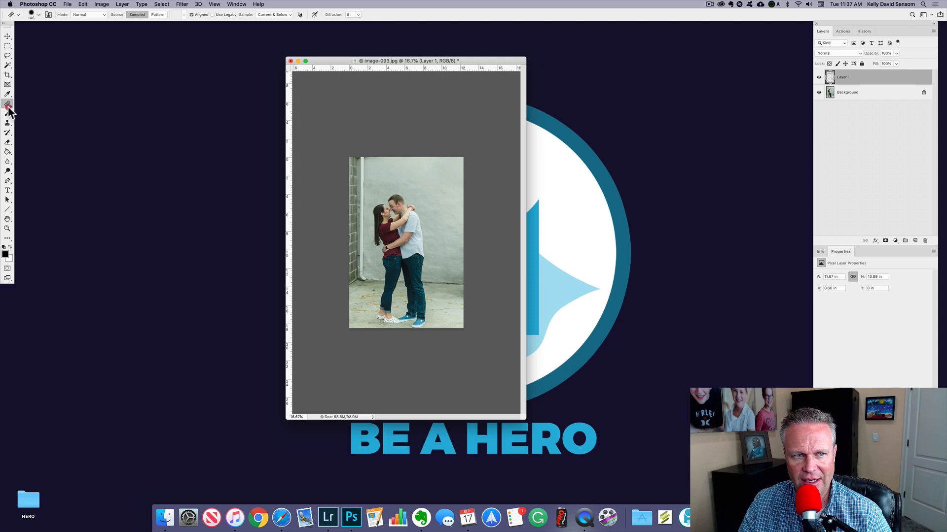
mouse_move(9, 108)
left_mouse_down()
mouse_move(31, 117)
mouse_move(45, 103)
mouse_move(10, 105)
mouse_move(30, 103)
left_mouse_up()
left_click(356, 168)
mouse_move(356, 168)
left_mouse_down()
mouse_move(376, 175)
mouse_move(368, 166)
mouse_move(359, 183)
mouse_move(360, 270)
left_mouse_up()
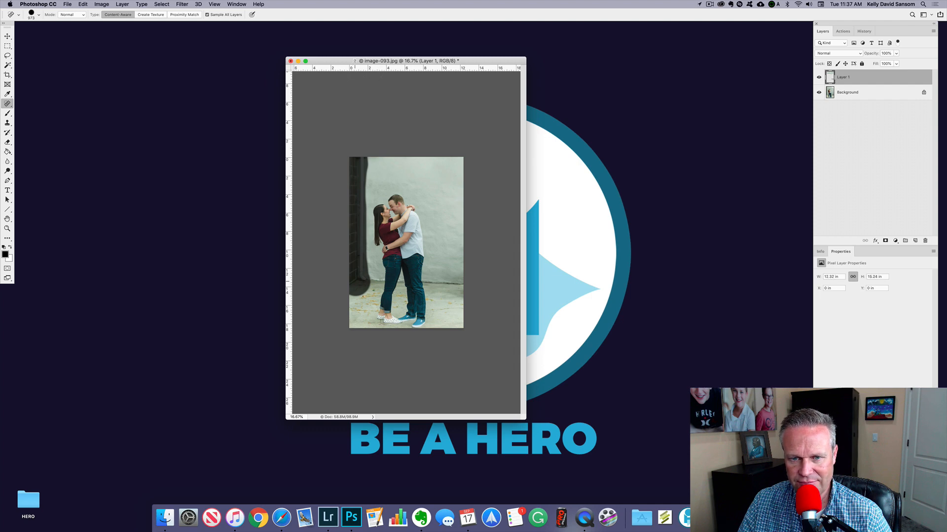
left_click_drag(402, 249, 423, 245)
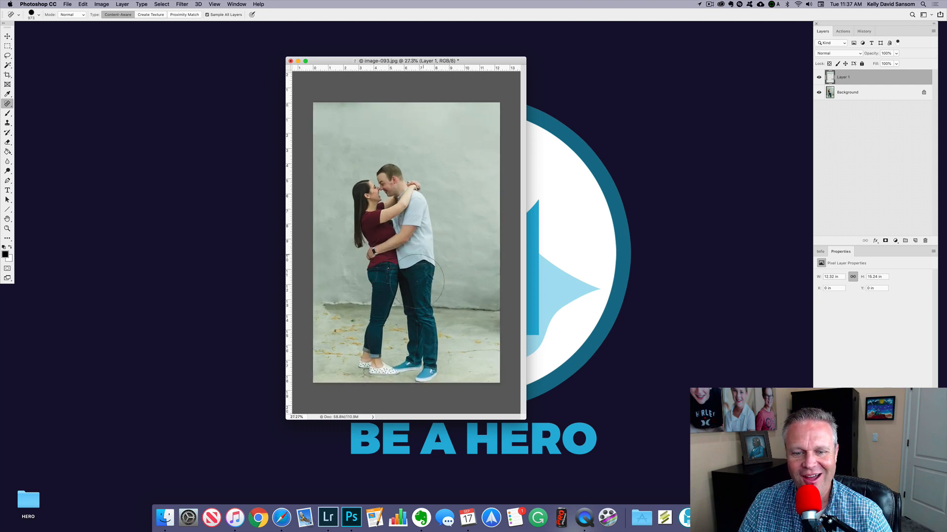
Rebuild the wall's base line behind the woman with the Clone Stamp, sampling the clean base beside the man and nearby.
left_click_drag(462, 303, 429, 305, "ctrl+alt")
left_click(10, 106)
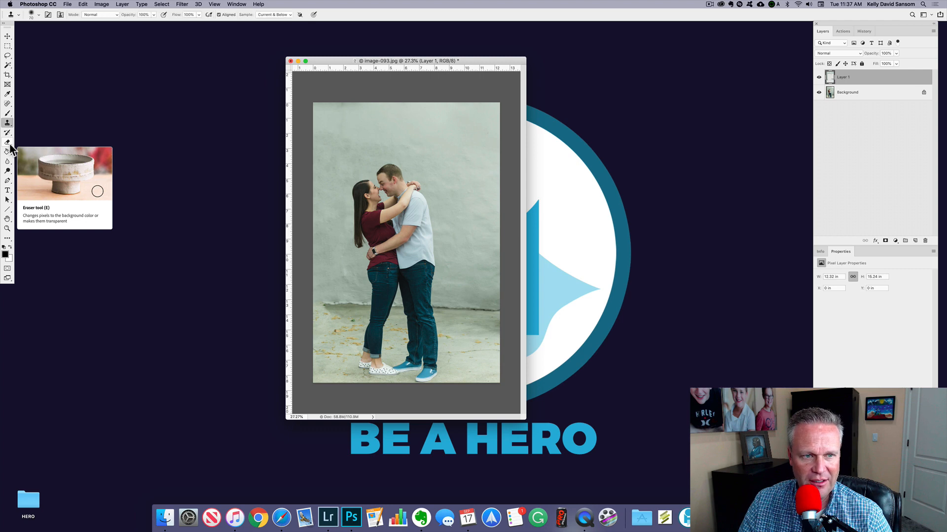
left_click(9, 123)
left_click_drag(7, 123, 21, 121)
left_click_drag(464, 310, 483, 309)
left_click(476, 310, "alt")
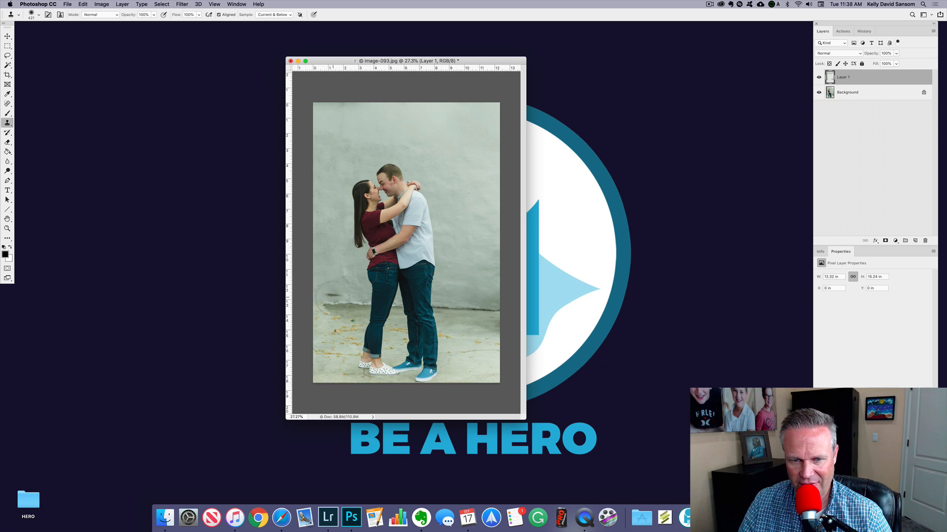
left_click_drag(328, 305, 308, 300)
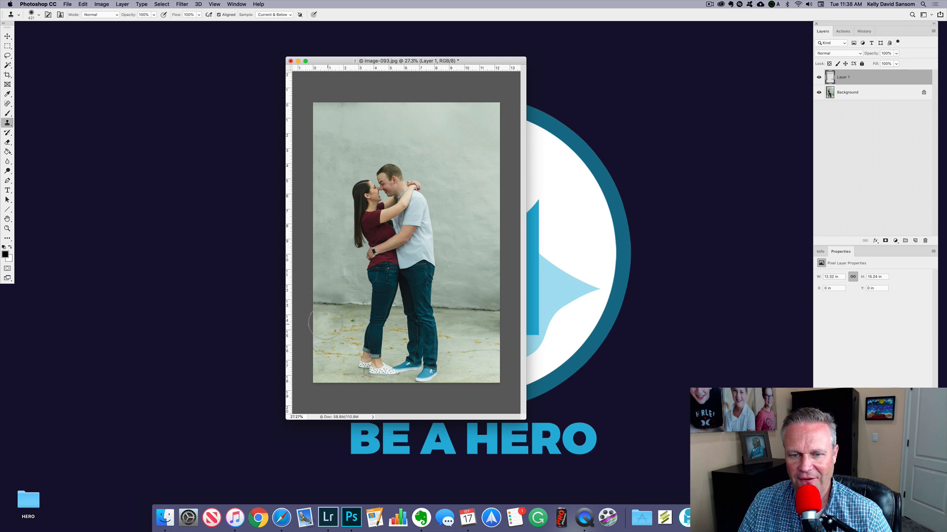
left_click(352, 304, "alt")
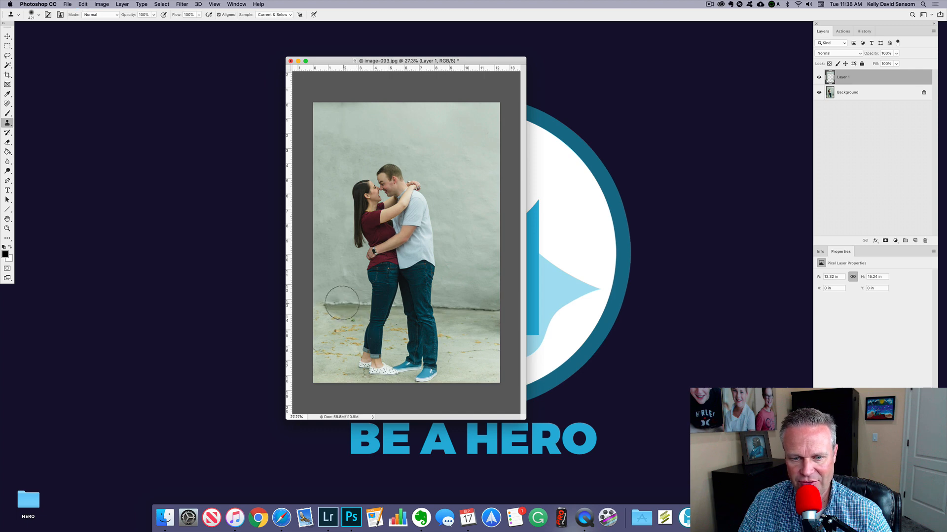
left_click_drag(333, 303, 319, 302)
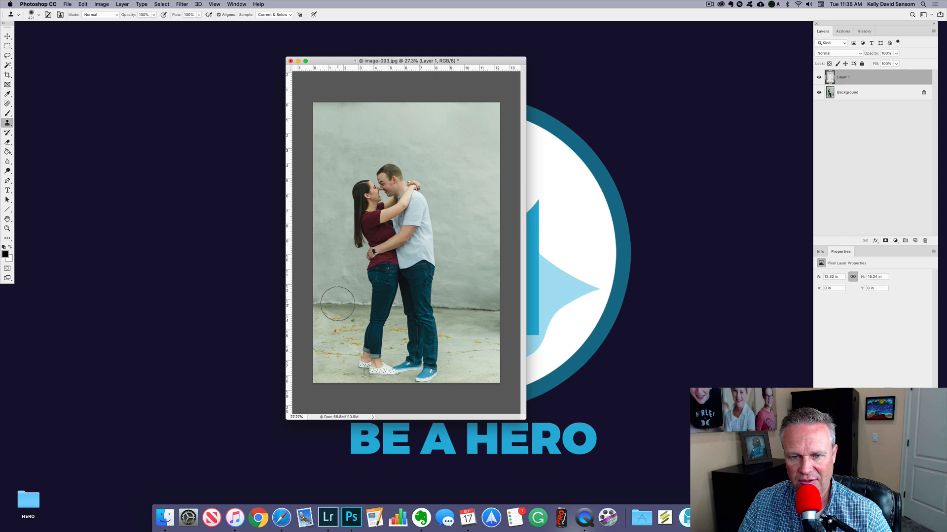
Refine the wall's base line toward the photo's left edge with a smaller Clone Stamp brush, sampling the adjacent edge.
key("super+space")
mouse_move(340, 302)
left_mouse_down()
mouse_move(371, 311)
mouse_move(429, 293)
left_mouse_up()
key("space")
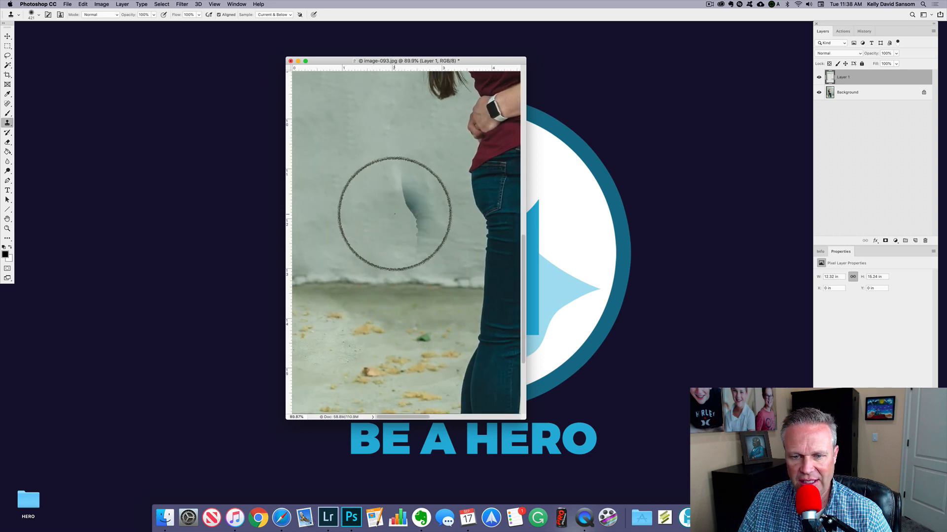
key("v")
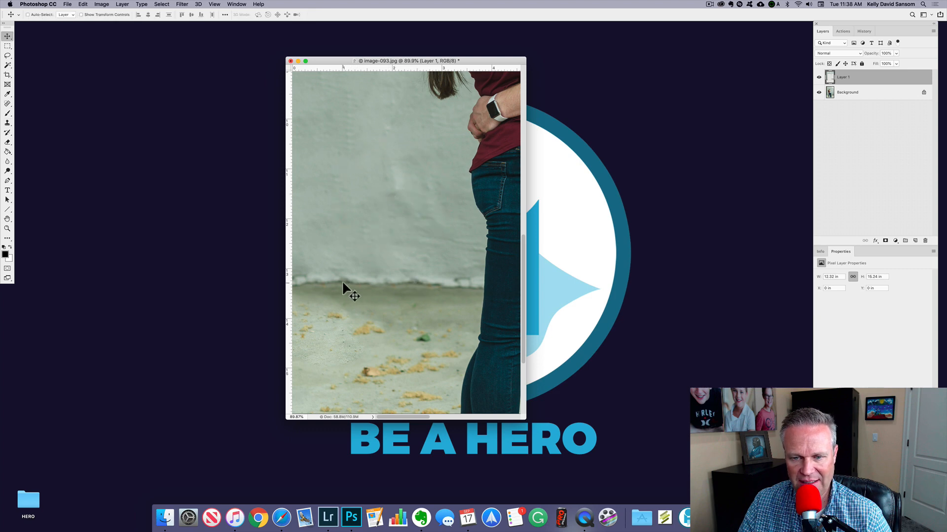
key("s")
left_click(372, 277, "alt")
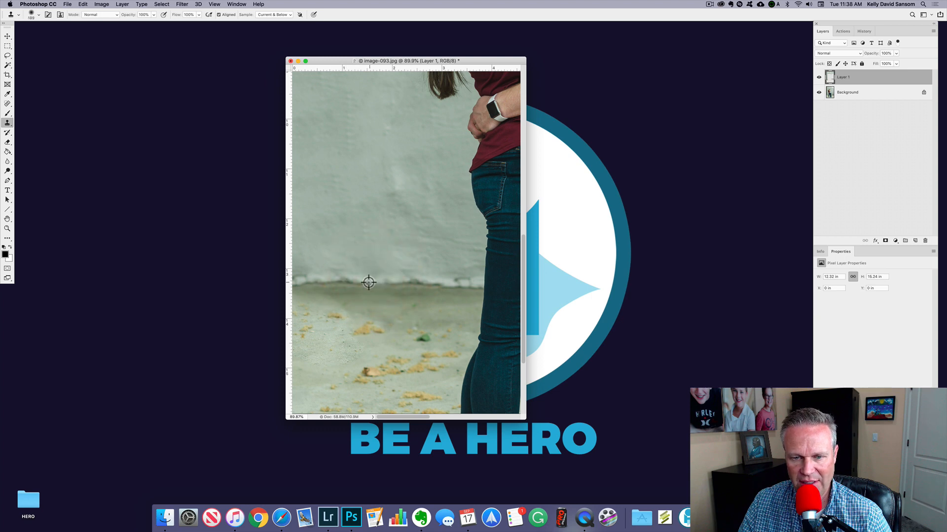
left_click(369, 283, "alt")
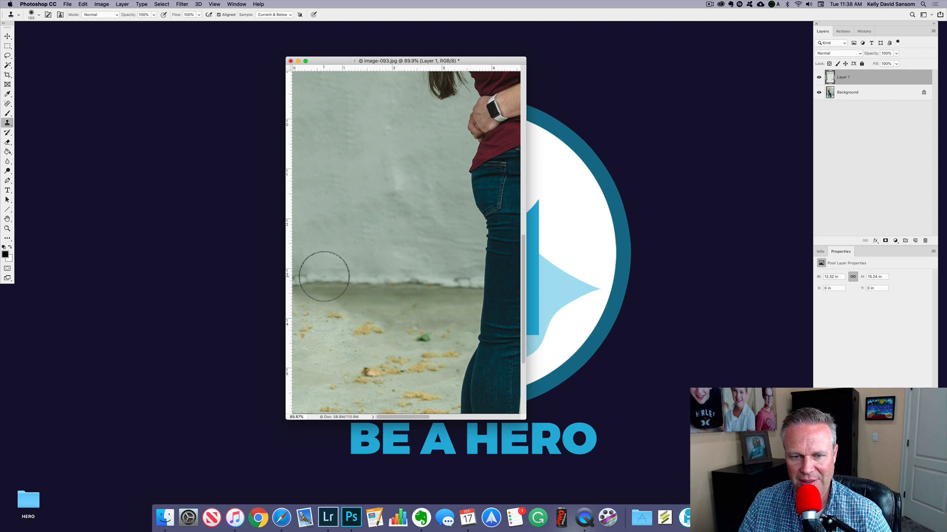
Clone clean wall texture along the photo's upper edge above the couple.
left_click(348, 205, "alt")
left_click(346, 205, "alt")
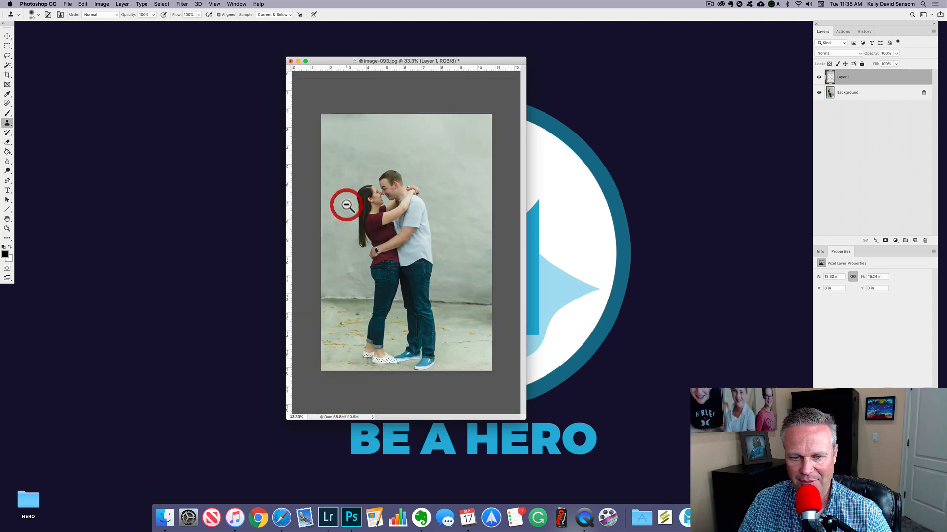
left_click(346, 205, "alt")
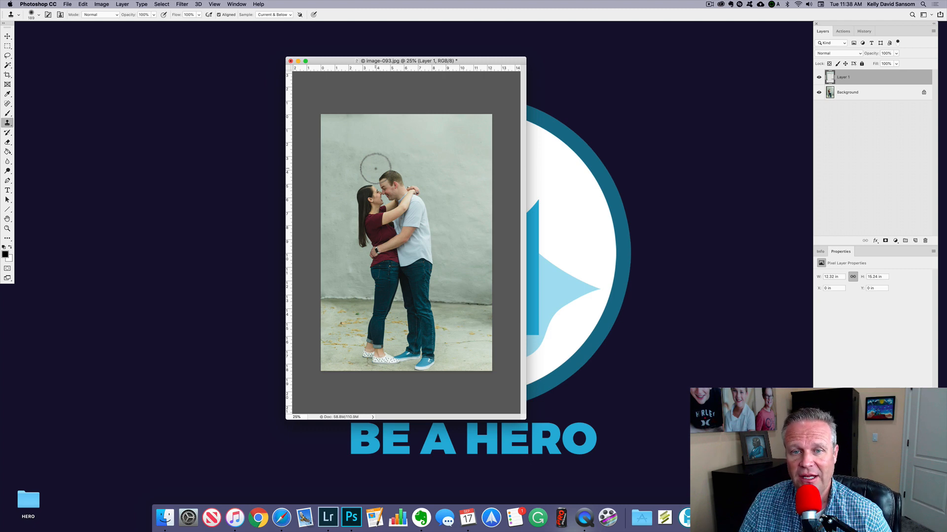
left_click(373, 131, "alt")
left_click(357, 117)
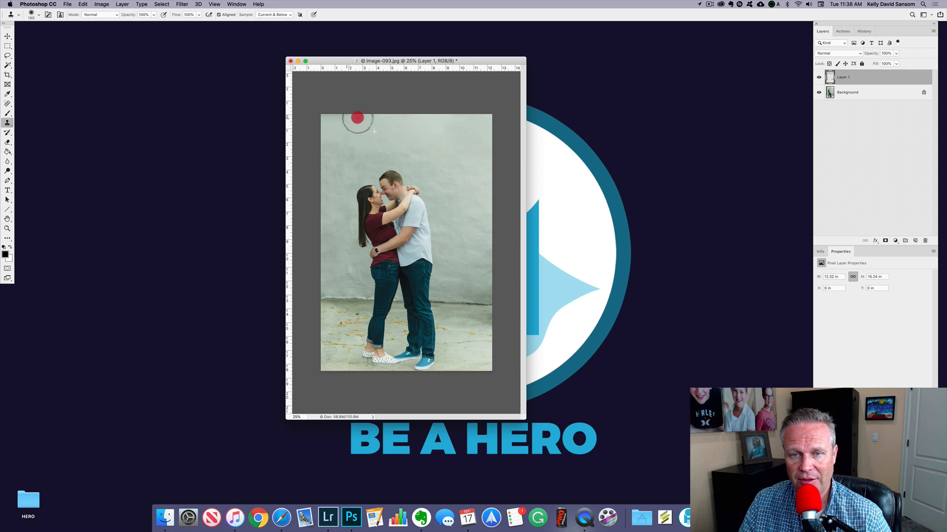
mouse_move(358, 117)
left_mouse_down()
mouse_move(326, 119)
mouse_move(444, 116)
left_mouse_up()
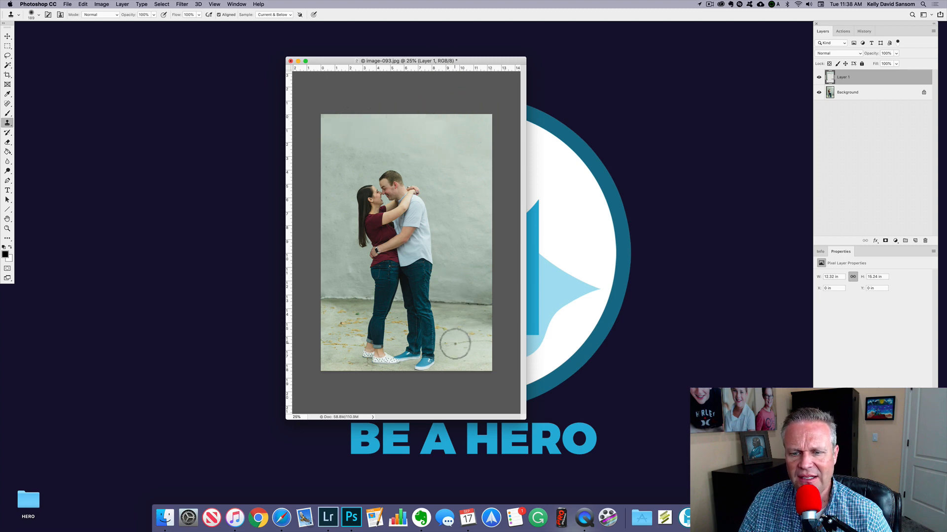
Remove the scattered leaves and the crack from the ground beside the man with Spot Healing Brush strokes.
left_click_drag(465, 344, 491, 342)
left_click_drag(432, 334, 393, 289)
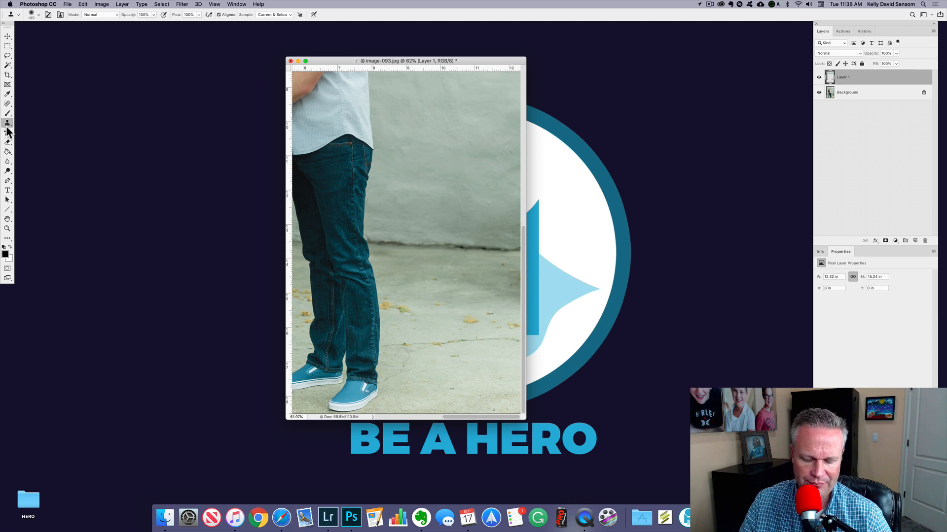
key("j")
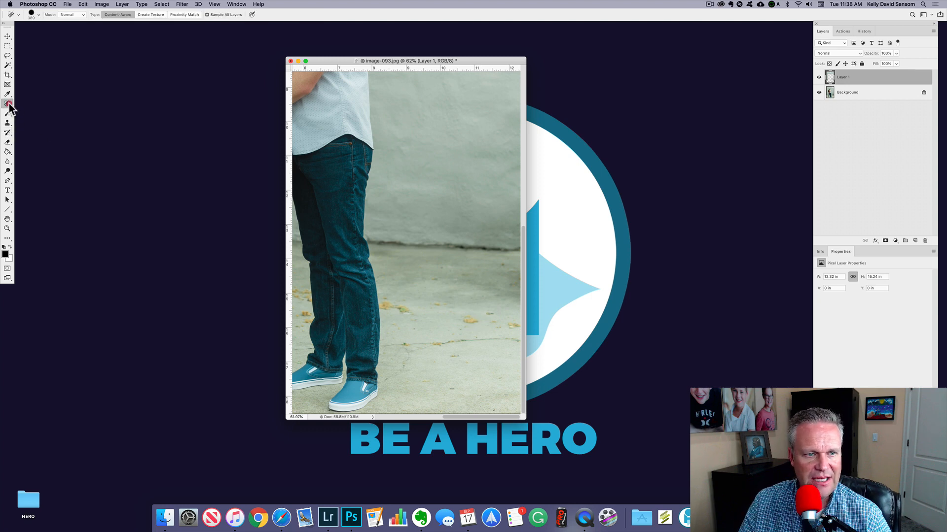
left_click(8, 103)
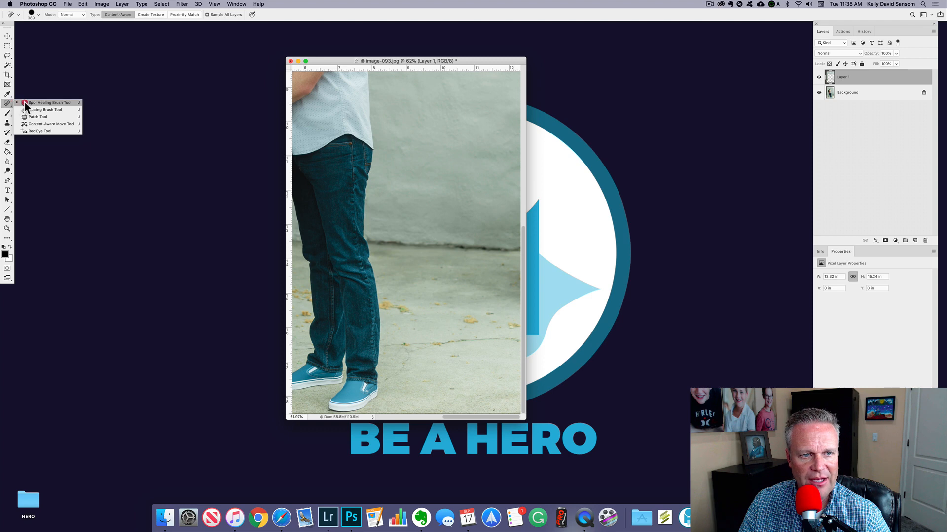
left_click(49, 103)
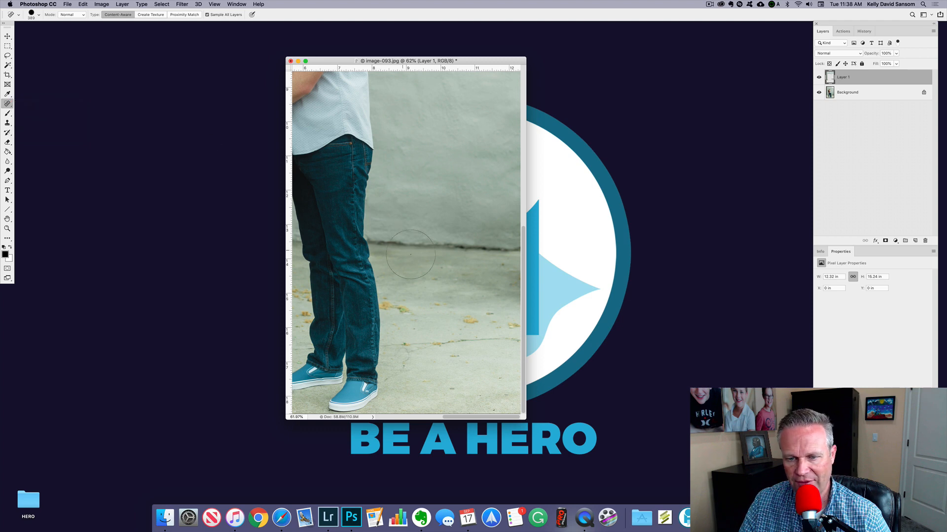
mouse_move(445, 299)
left_mouse_down()
mouse_move(420, 299)
mouse_move(465, 319)
mouse_move(511, 323)
left_mouse_up()
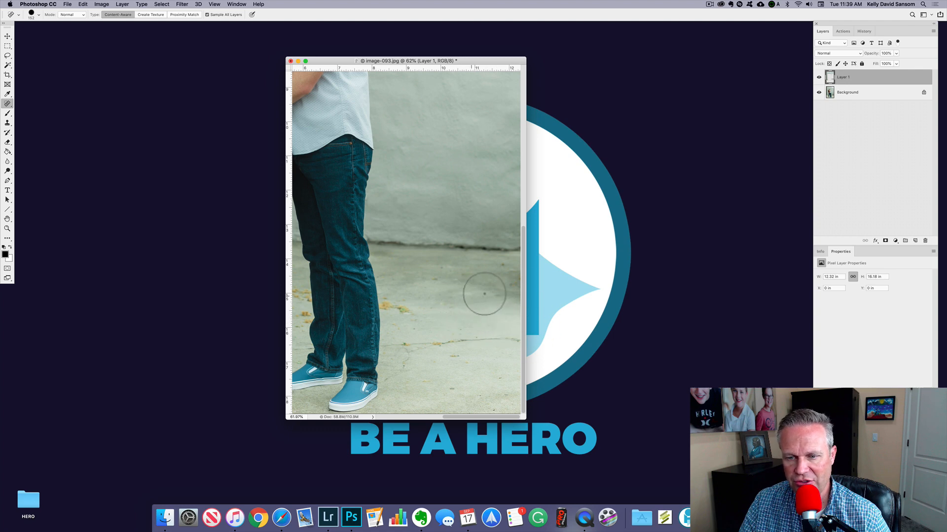
left_click_drag(409, 347, 518, 340)
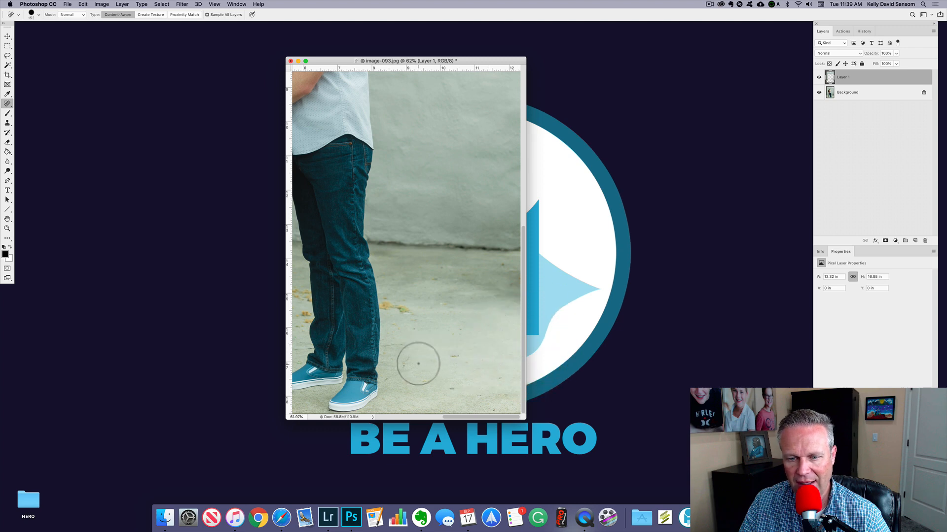
mouse_move(418, 363)
left_mouse_down()
mouse_move(408, 357)
mouse_move(392, 376)
mouse_move(409, 355)
mouse_move(468, 361)
mouse_move(436, 392)
mouse_move(415, 378)
left_mouse_up()
mouse_move(418, 312)
left_mouse_down()
mouse_move(379, 307)
mouse_move(409, 325)
mouse_move(396, 322)
mouse_move(522, 303)
left_mouse_up()
Spot heal the rough, pitted patch on the ground between the couple's legs.
key("super+space")
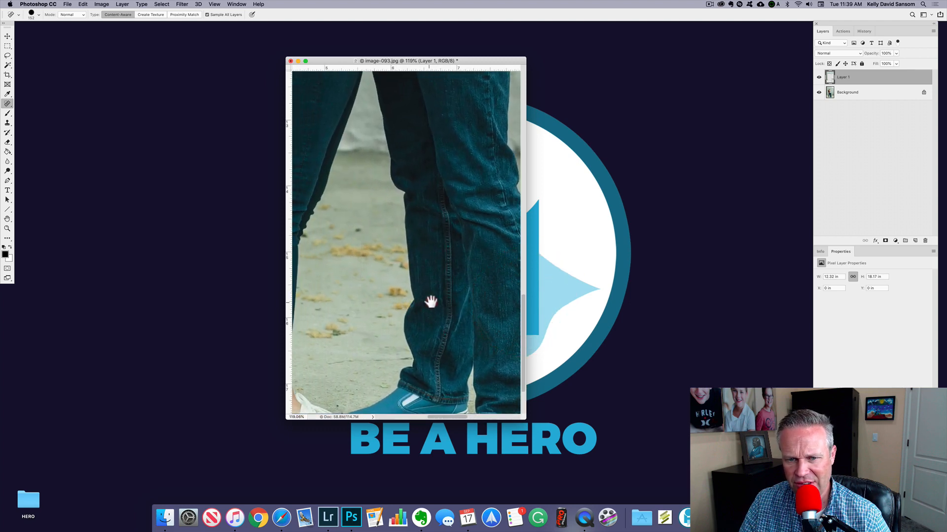
left_click_drag(430, 302, 464, 298)
mouse_move(369, 244)
left_mouse_down()
mouse_move(410, 254)
mouse_move(372, 249)
mouse_move(389, 225)
left_mouse_up()
mouse_move(380, 323)
left_mouse_down()
mouse_move(345, 329)
mouse_move(409, 322)
mouse_move(350, 328)
mouse_move(440, 291)
left_mouse_up()
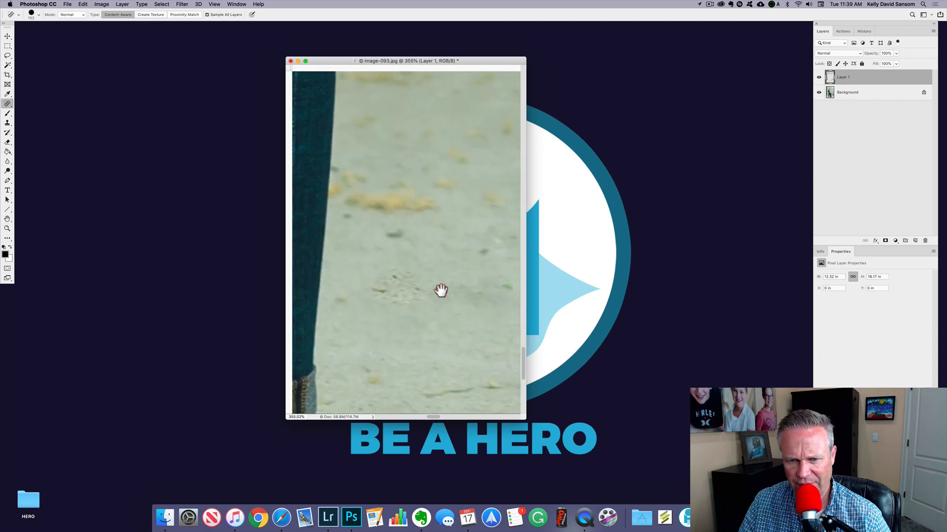
mouse_move(436, 339)
left_mouse_down()
mouse_move(391, 168)
mouse_move(409, 332)
mouse_move(444, 222)
left_mouse_up()
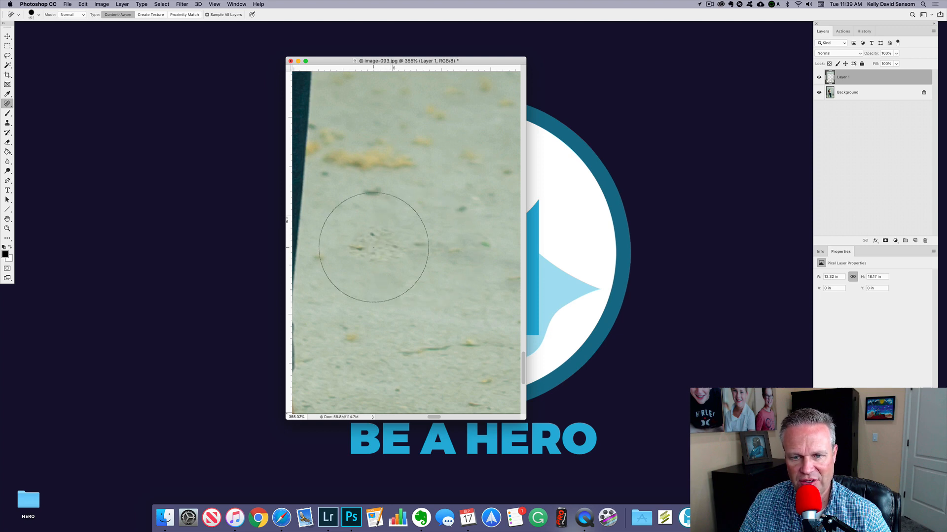
left_click(374, 247)
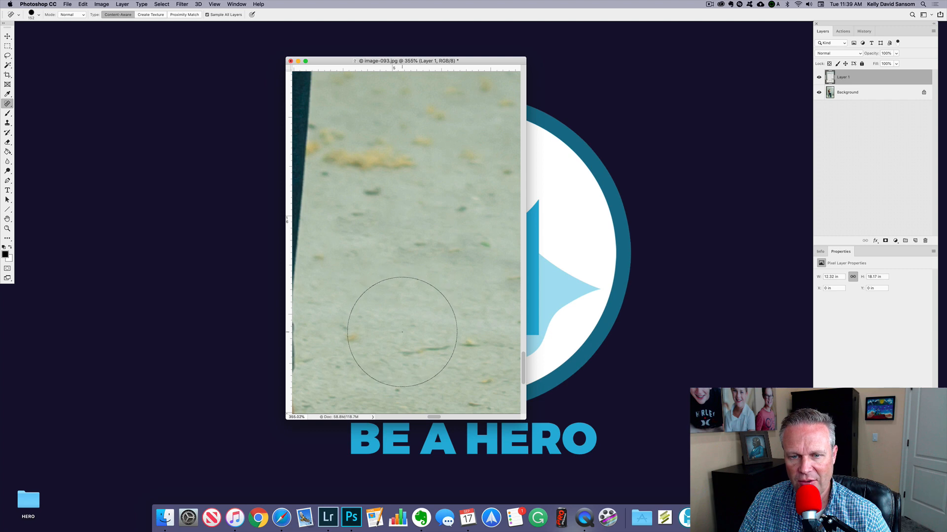
Remove the leaf on the ground next to the man's knee with a smaller Spot Healing Brush.
mouse_move(415, 270)
left_mouse_down()
mouse_move(381, 322)
mouse_move(408, 286)
mouse_move(400, 283)
left_mouse_up()
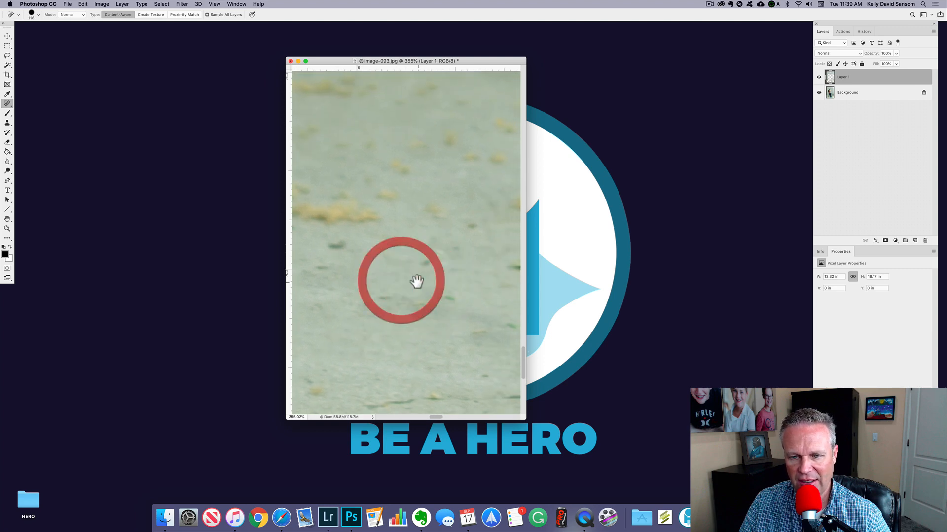
left_click(418, 282, "alt")
left_click(417, 282, "alt")
mouse_move(433, 254)
left_mouse_down()
mouse_move(453, 252)
mouse_move(447, 260)
mouse_move(446, 225)
mouse_move(411, 222)
left_mouse_up()
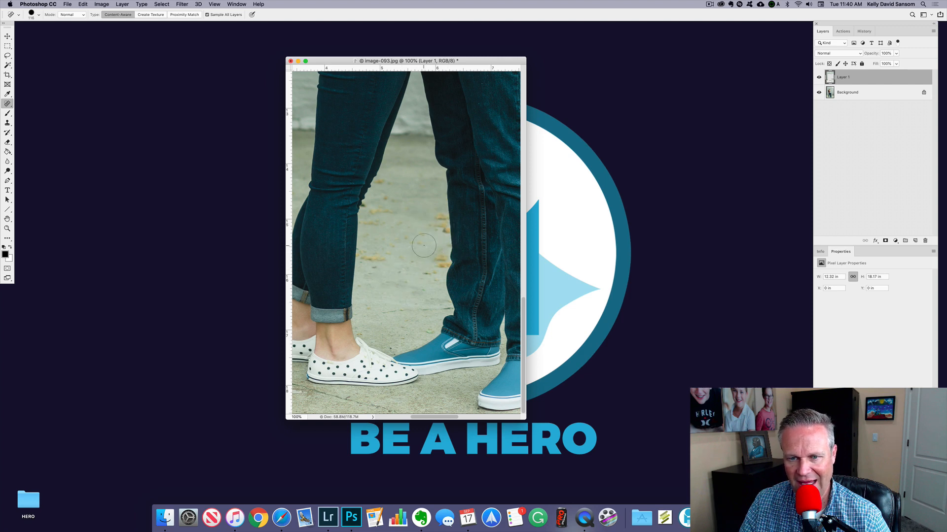
left_click_drag(436, 232, 435, 215)
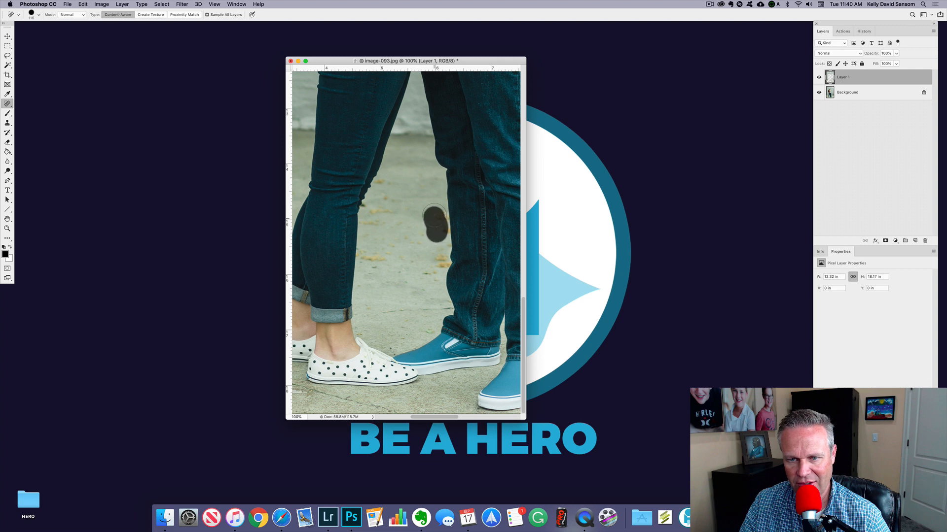
Try spot healing the remaining leaves between the couple's legs, and undo those strokes.
left_click(429, 263)
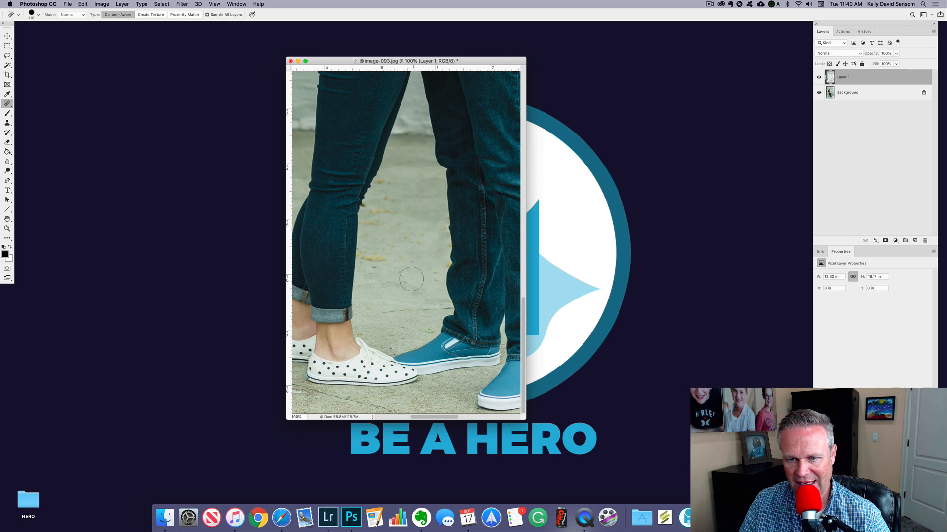
mouse_move(390, 259)
left_mouse_down()
mouse_move(371, 256)
mouse_move(393, 260)
left_mouse_up()
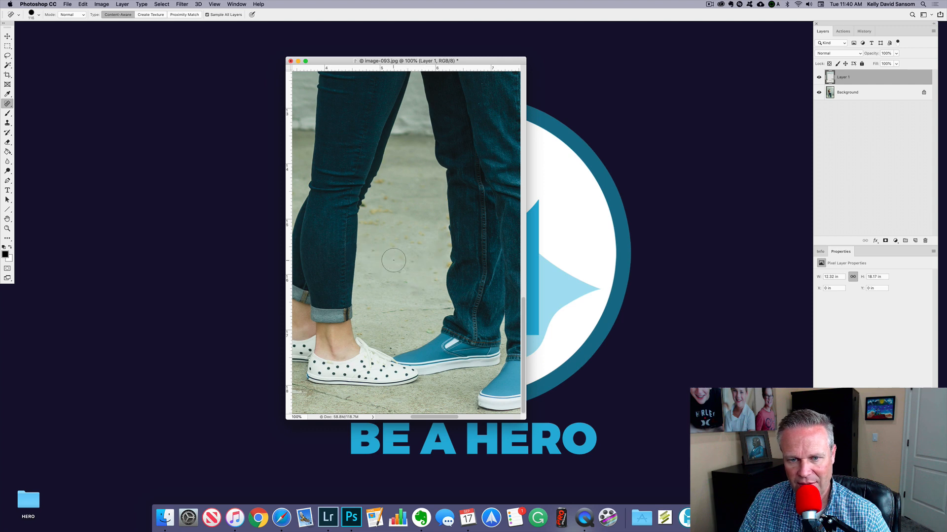
mouse_move(383, 222)
left_mouse_down()
mouse_move(372, 219)
mouse_move(389, 205)
mouse_move(387, 193)
left_mouse_up()
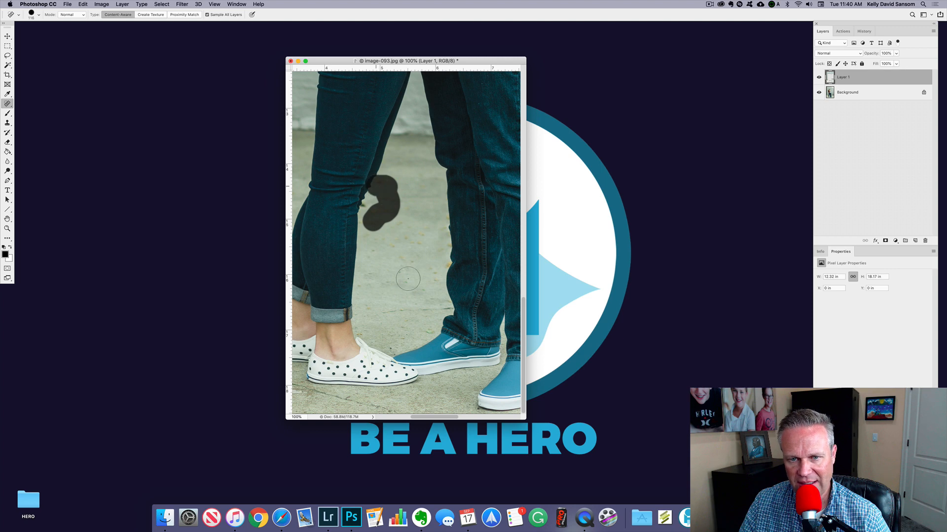
key("super+z")
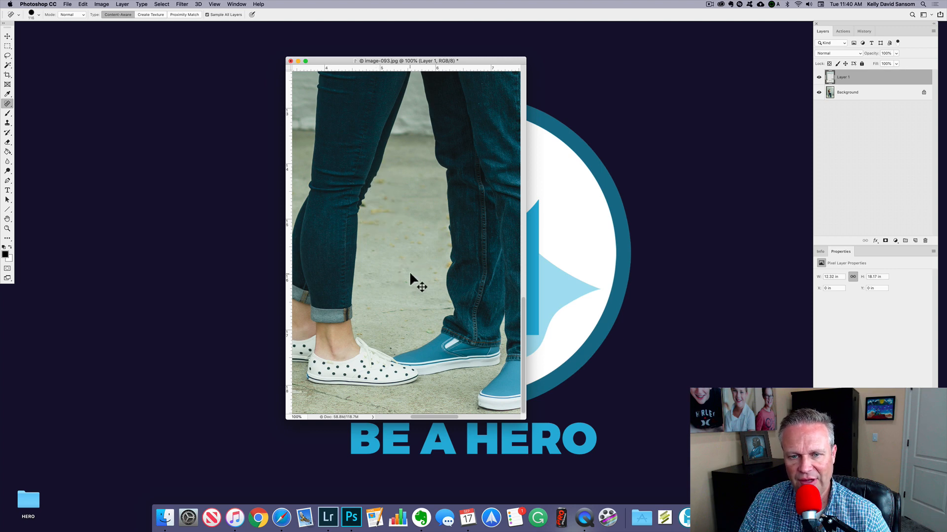
key("super+z")
key("super+z")
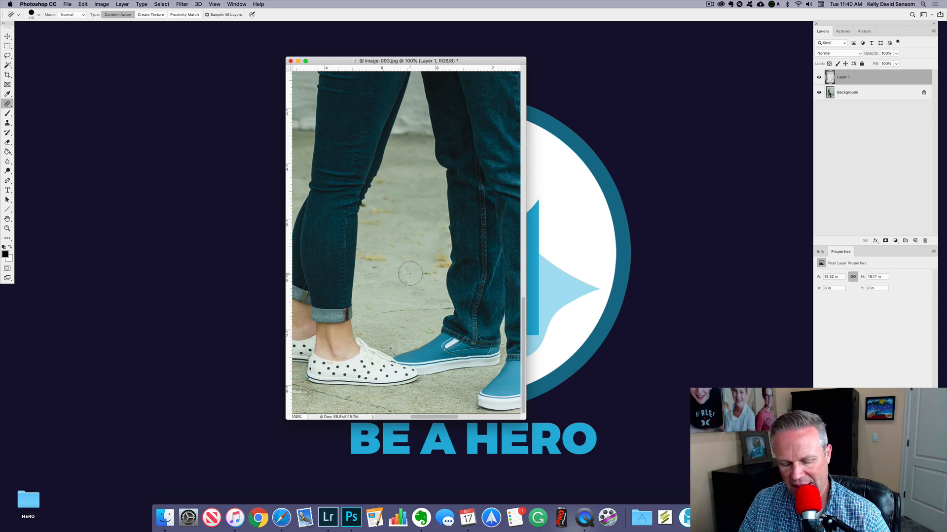
Try to cover the leaves against the man's jeans with the Healing Brush, sampling clean ground nearby.
right_click(9, 104)
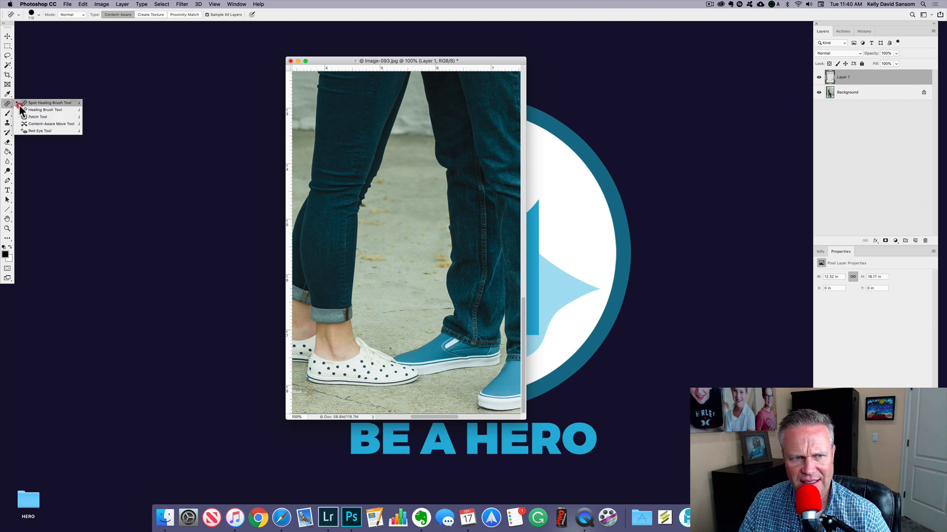
left_click(34, 112)
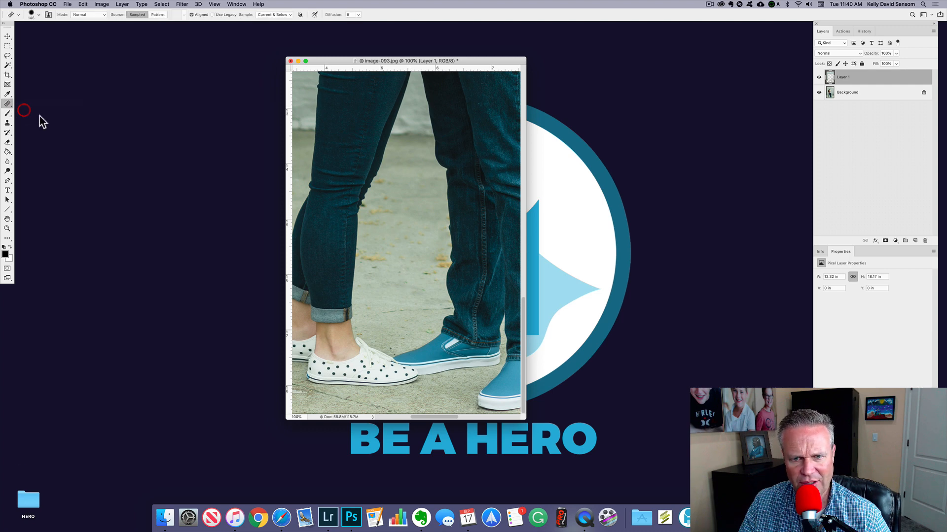
left_click(408, 237, "alt")
left_click_drag(449, 261, 443, 261)
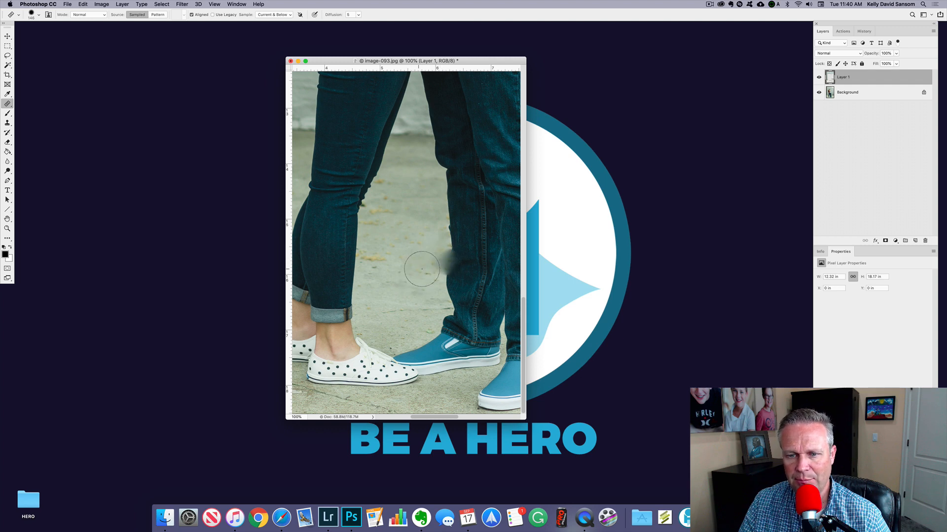
left_click(447, 205, "alt")
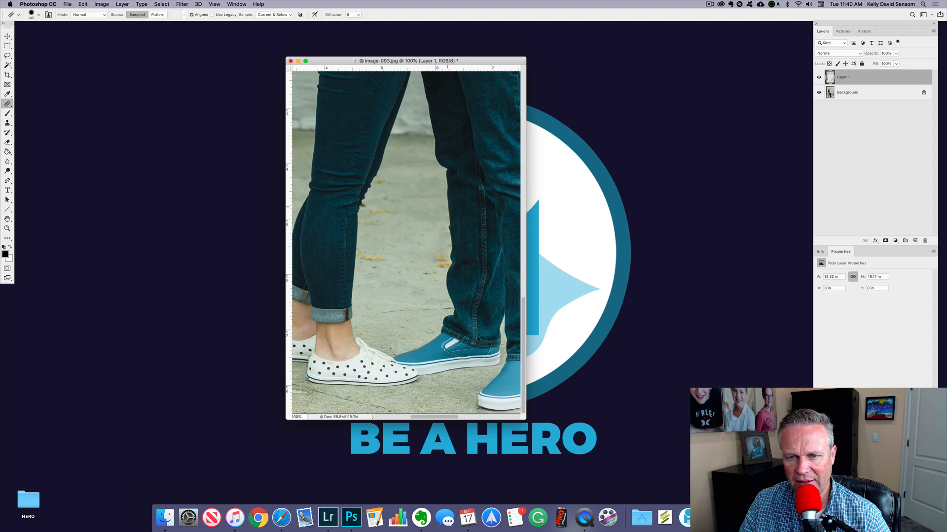
mouse_move(445, 260)
left_mouse_down()
mouse_move(451, 266)
mouse_move(444, 264)
left_mouse_up()
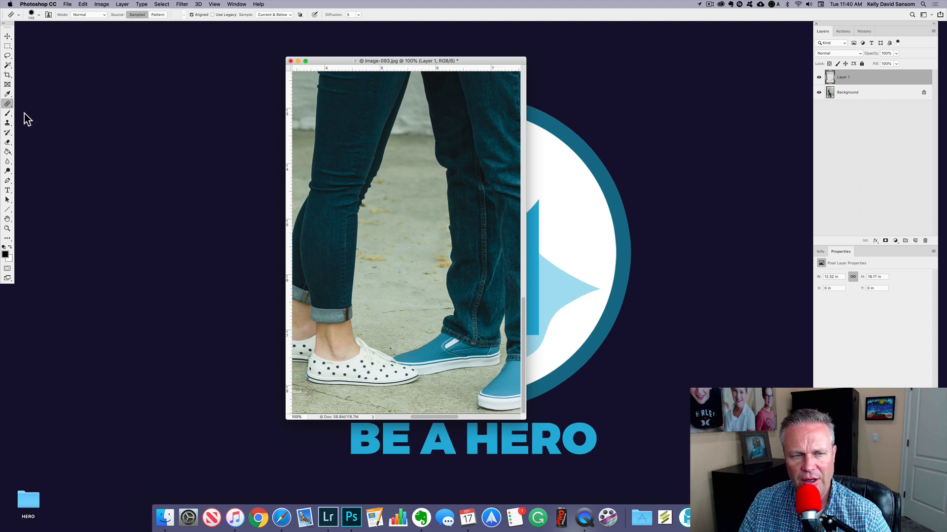
Remove the remaining leaves between the couple's legs with the Spot Healing Brush, including those along both jeans' edges.
left_click(9, 104)
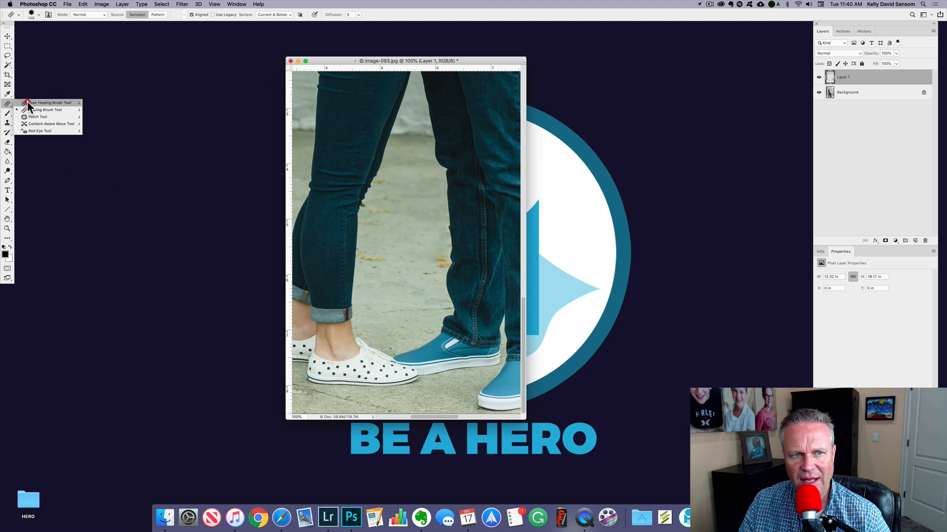
left_click(28, 102)
mouse_move(435, 252)
left_mouse_down()
mouse_move(450, 266)
mouse_move(453, 255)
left_mouse_up()
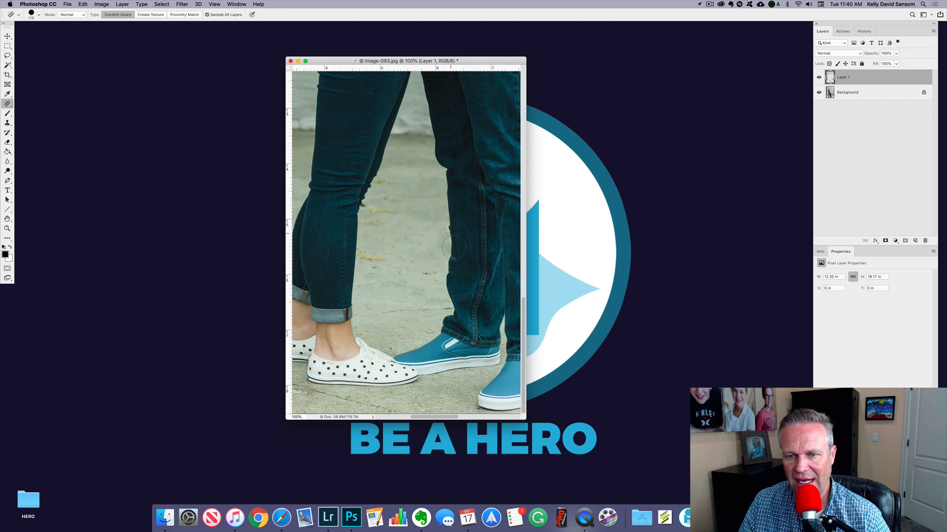
mouse_move(445, 278)
left_mouse_down()
mouse_move(423, 282)
mouse_move(348, 253)
left_mouse_up()
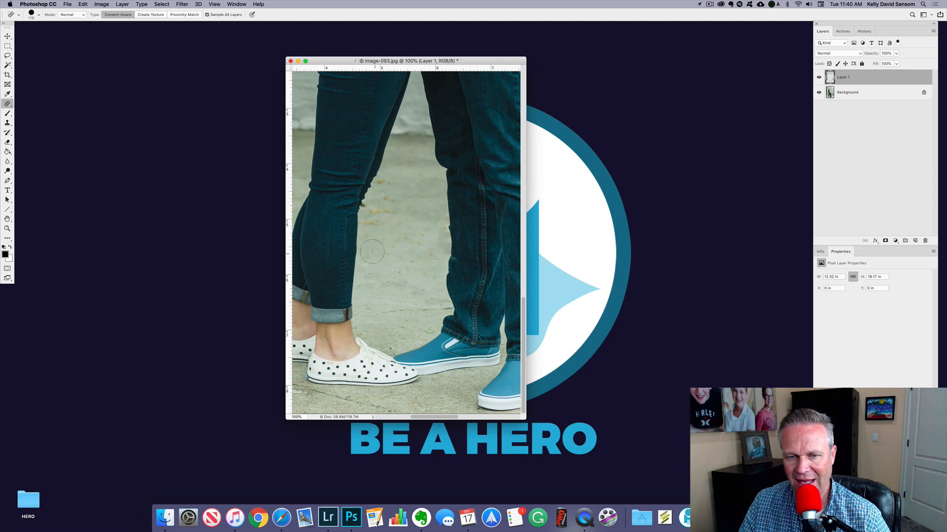
mouse_move(380, 228)
left_mouse_down()
mouse_move(370, 224)
mouse_move(392, 212)
mouse_move(388, 202)
mouse_move(365, 208)
left_mouse_up()
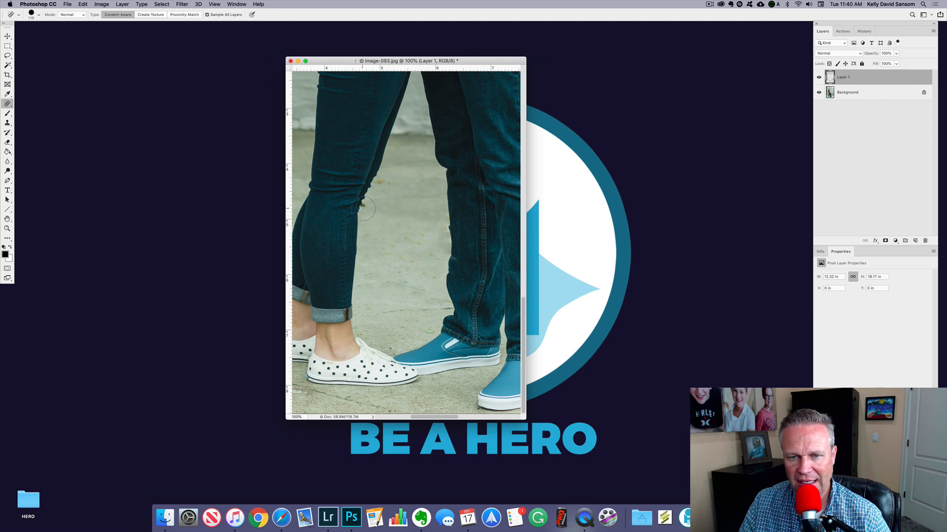
left_click(380, 184)
Spot heal the leaves and specks off the ground behind the woman, from the wall's base down toward the leaf-filled crack.
left_click_drag(343, 260, 504, 270)
mouse_move(424, 224)
left_mouse_down()
mouse_move(334, 240)
mouse_move(444, 210)
left_mouse_up()
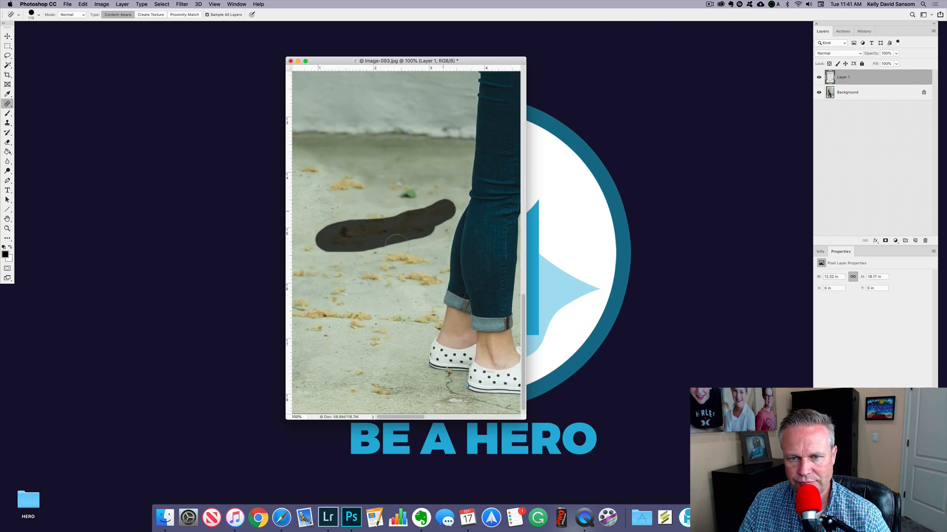
mouse_move(396, 243)
left_mouse_down()
mouse_move(384, 256)
mouse_move(364, 239)
mouse_move(394, 215)
mouse_move(397, 189)
mouse_move(340, 183)
mouse_move(353, 191)
mouse_move(306, 166)
left_mouse_up()
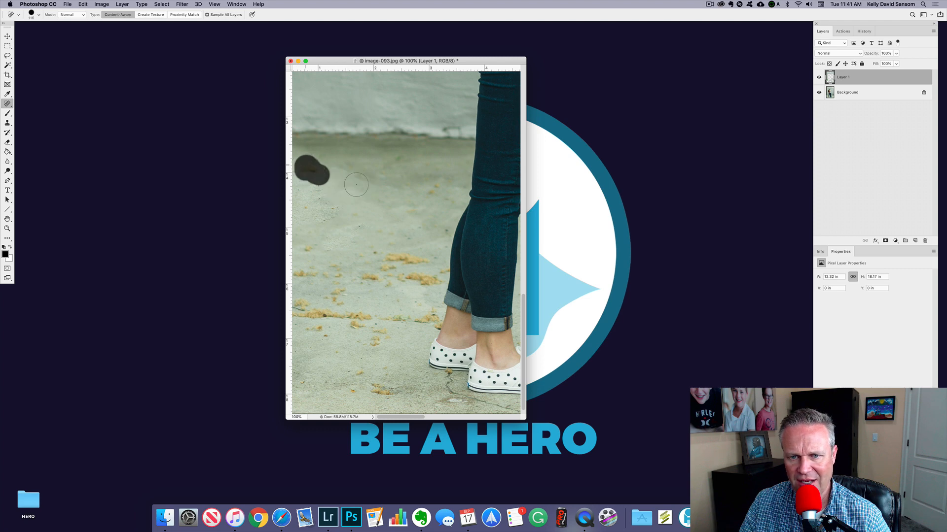
left_click_drag(435, 183, 419, 213)
mouse_move(414, 256)
left_mouse_down()
mouse_move(387, 255)
mouse_move(396, 272)
mouse_move(432, 281)
mouse_move(447, 267)
left_mouse_up()
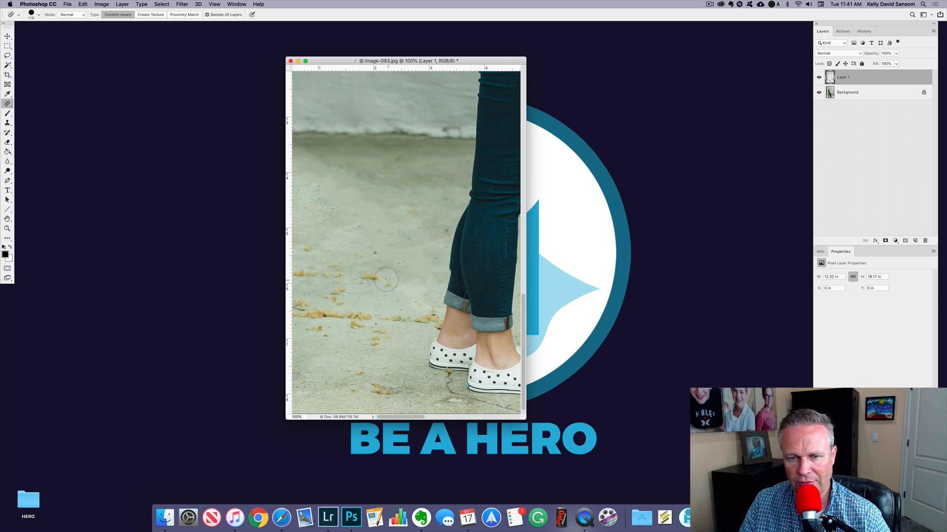
left_click_drag(386, 280, 277, 274)
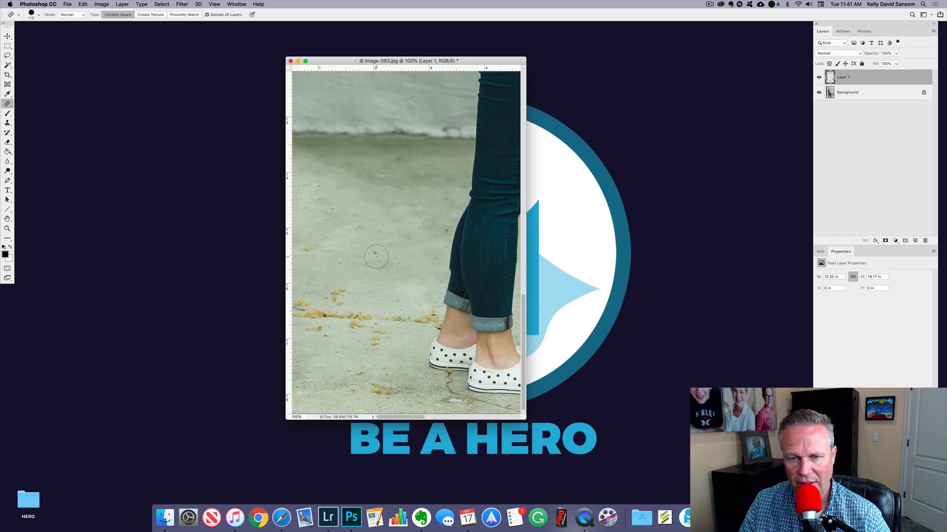
mouse_move(377, 254)
left_mouse_down()
mouse_move(306, 252)
mouse_move(299, 308)
mouse_move(356, 261)
mouse_move(377, 263)
mouse_move(418, 296)
left_mouse_up()
left_click(301, 309)
Heal the dark specks and rough patch in the middle of the ground with the Healing Brush at about 123 px, sampling clean concrete nearby.
key("super+space")
key("space")
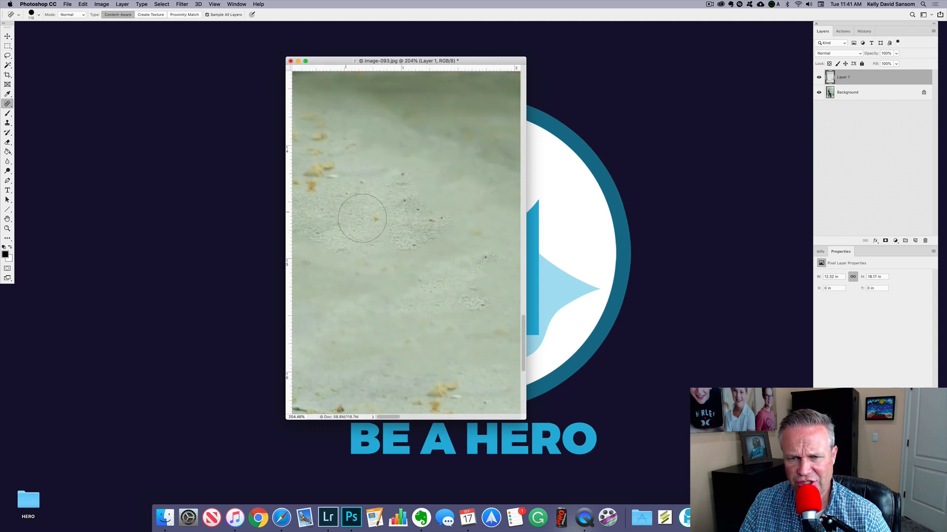
key("space")
left_click_drag(414, 212, 371, 258)
scroll(371, 257, "down", 3)
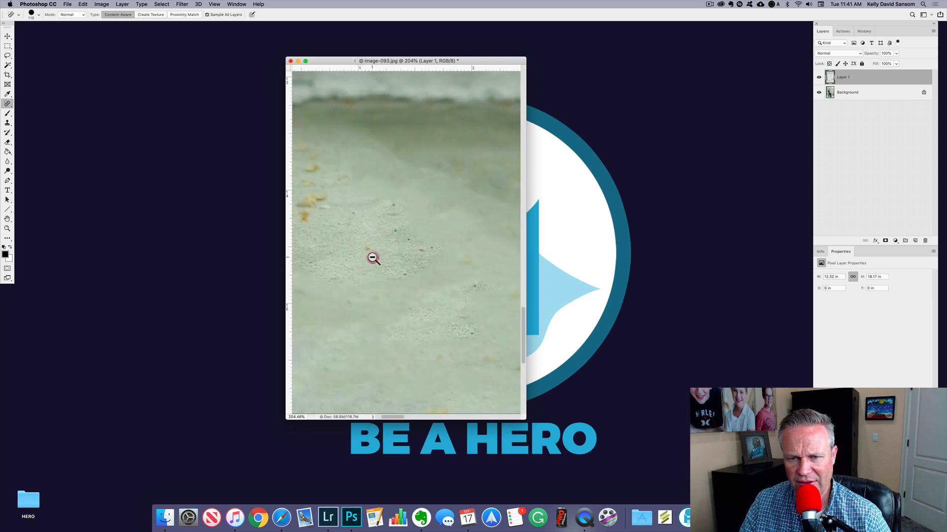
right_click(7, 104)
left_click(51, 112)
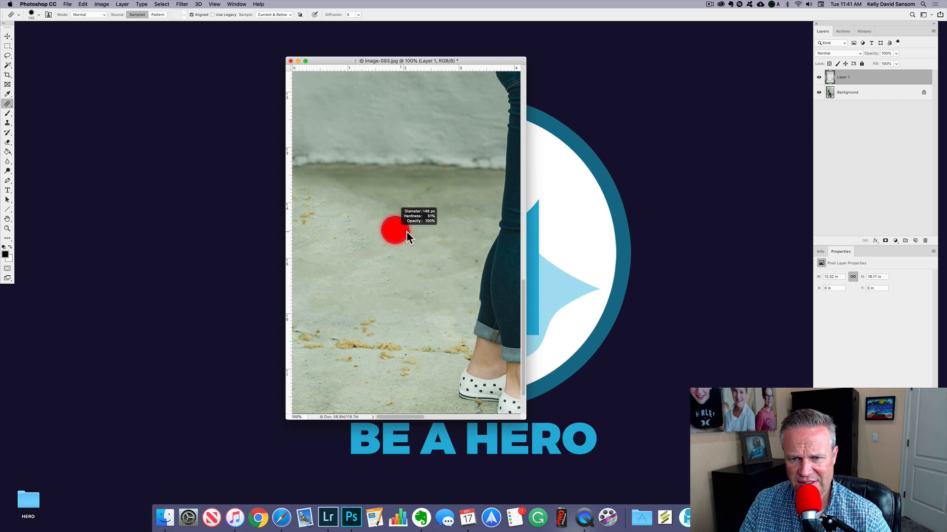
left_click_drag(407, 232, 391, 228)
left_click(440, 231, "alt")
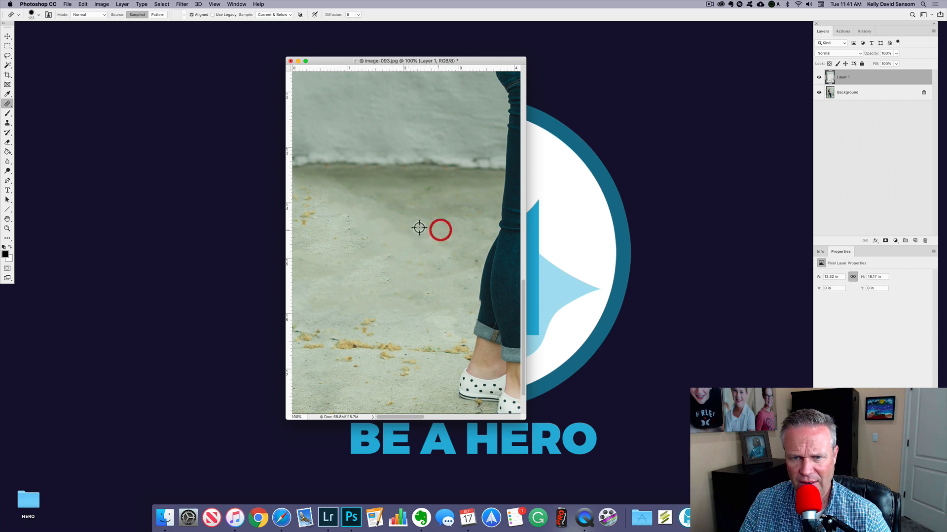
left_click(419, 228, "alt")
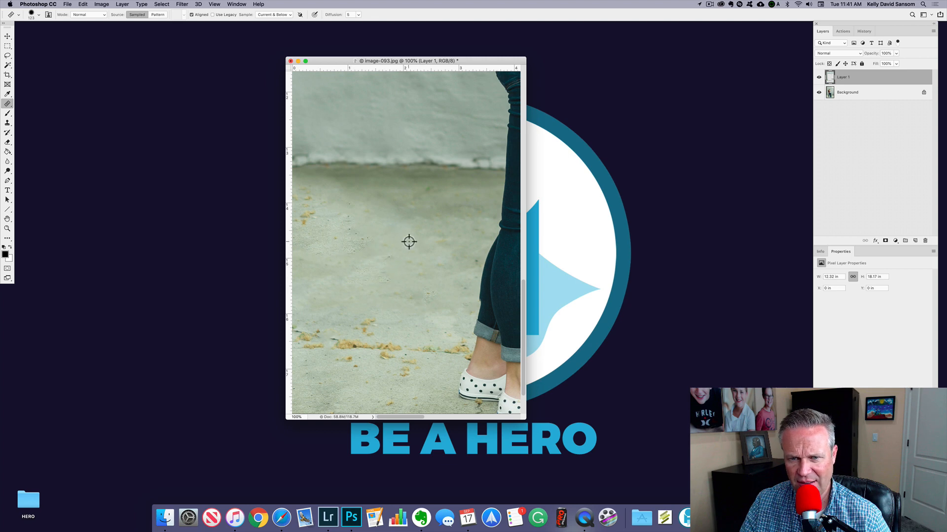
Enlarge the Healing Brush to about 211 px and heal the yellow leaves near the photo's left edge with clean ground.
left_click_drag(421, 244, 442, 247, "ctrl+alt")
left_click(437, 245, "alt")
left_click(439, 220, "alt")
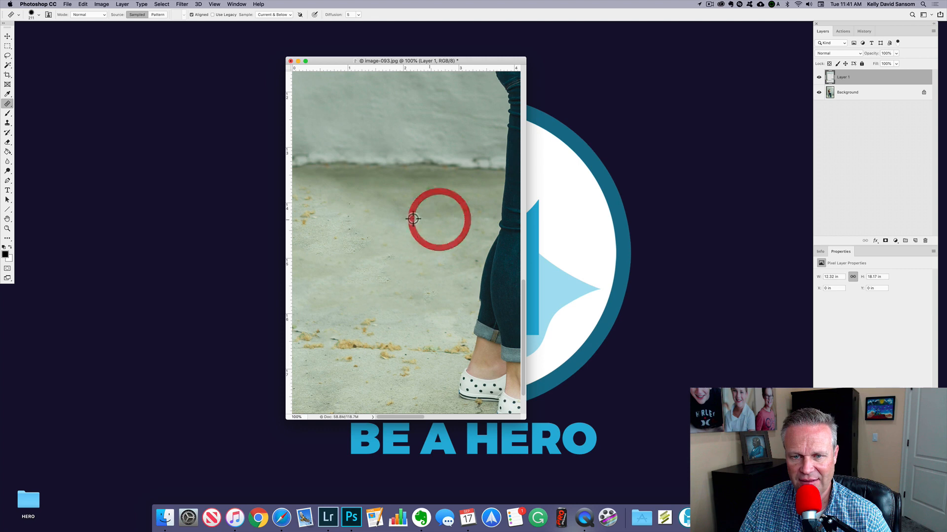
mouse_move(350, 220)
left_mouse_down()
mouse_move(296, 217)
mouse_move(300, 202)
mouse_move(331, 202)
mouse_move(323, 216)
mouse_move(340, 232)
mouse_move(310, 238)
mouse_move(330, 255)
mouse_move(355, 245)
left_mouse_up()
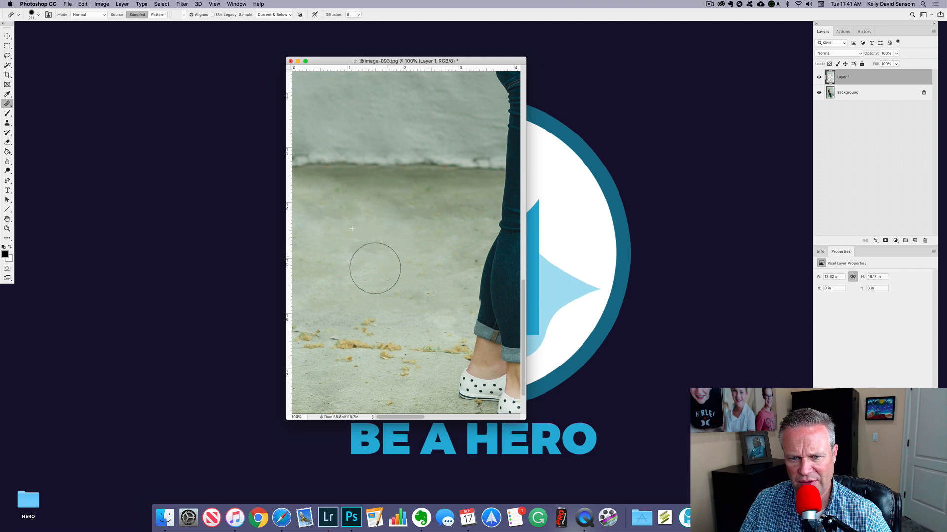
Heal the remaining blotches beside the woman's calves and below the wall's base with the Healing Brush, sampling smooth ground.
left_click(7, 104)
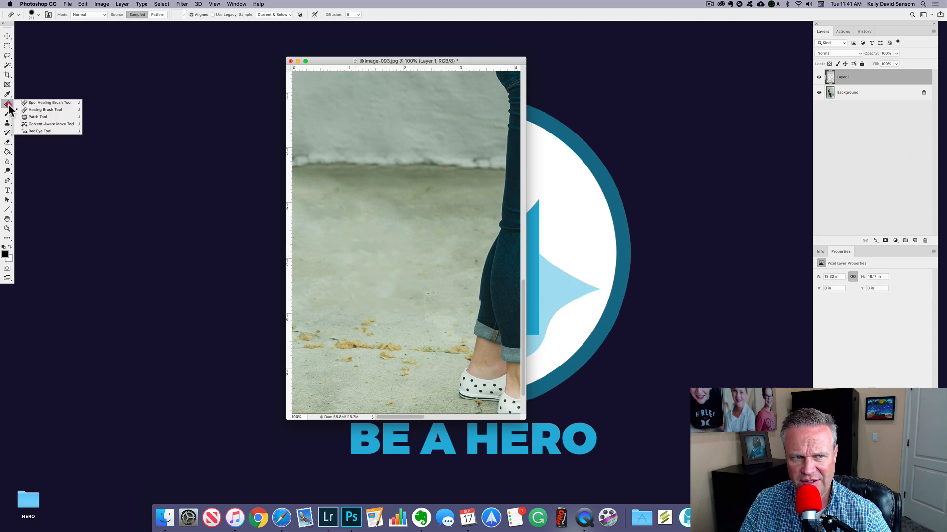
left_click(52, 109)
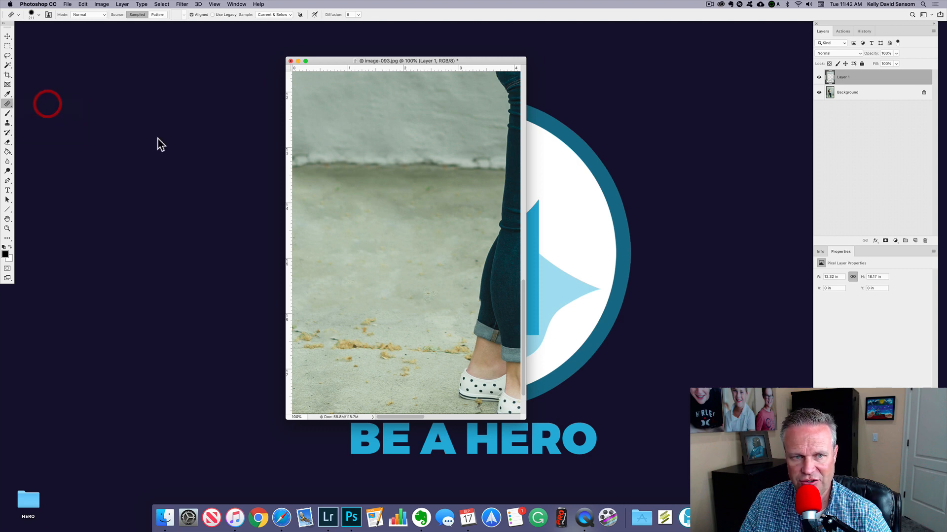
left_click(369, 258, "alt")
mouse_move(423, 287)
left_mouse_down()
mouse_move(413, 266)
mouse_move(458, 262)
mouse_move(465, 250)
mouse_move(457, 257)
left_mouse_up()
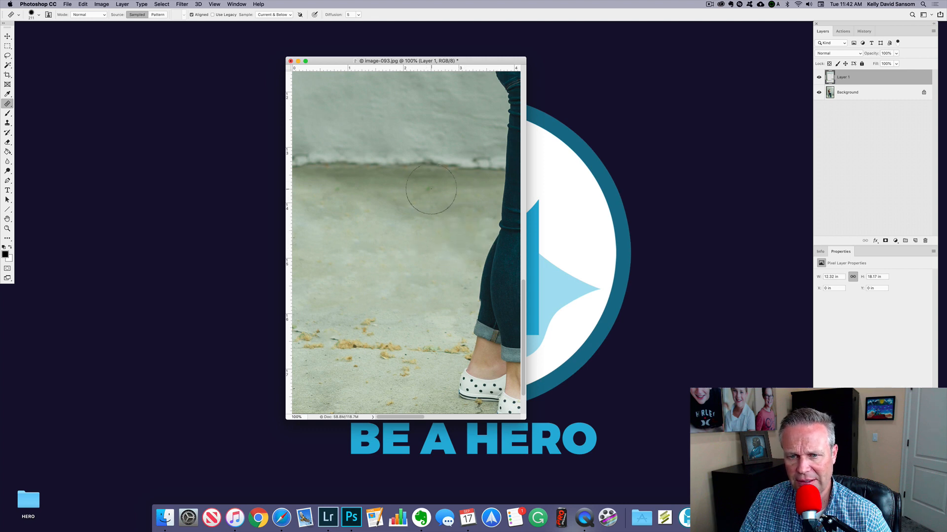
left_click(458, 198, "alt")
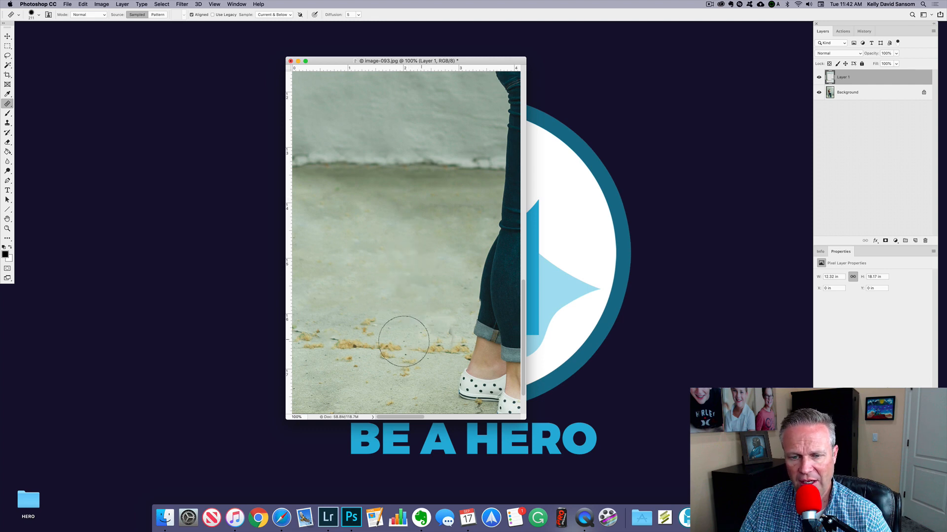
Remove the leaf-filled crack and its scattered leaves behind the woman's heels with a resized Spot Healing Brush.
left_click(7, 104)
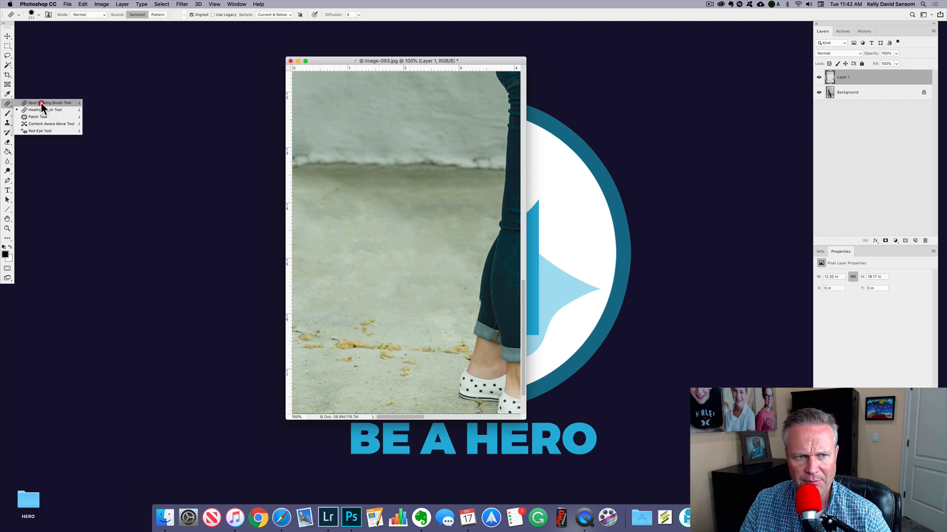
left_click(41, 102)
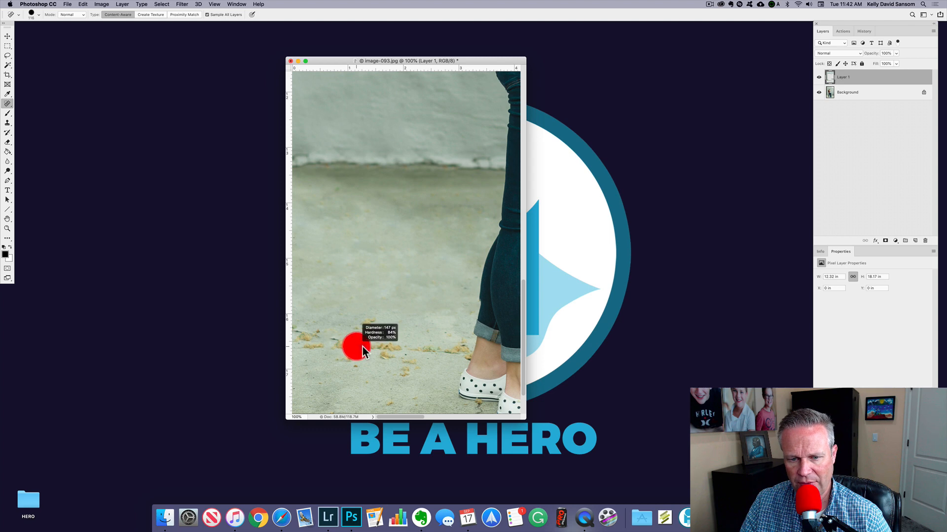
left_click_drag(363, 347, 296, 336)
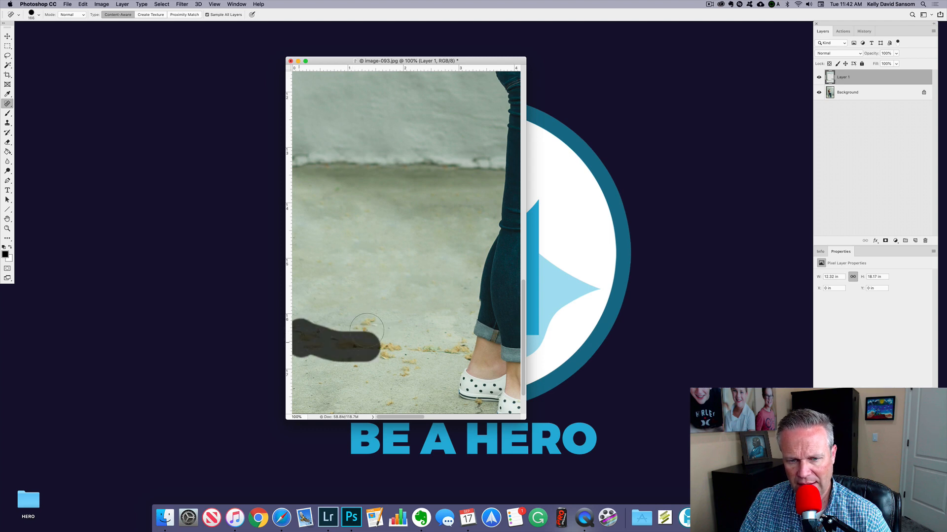
left_click_drag(367, 330, 317, 321)
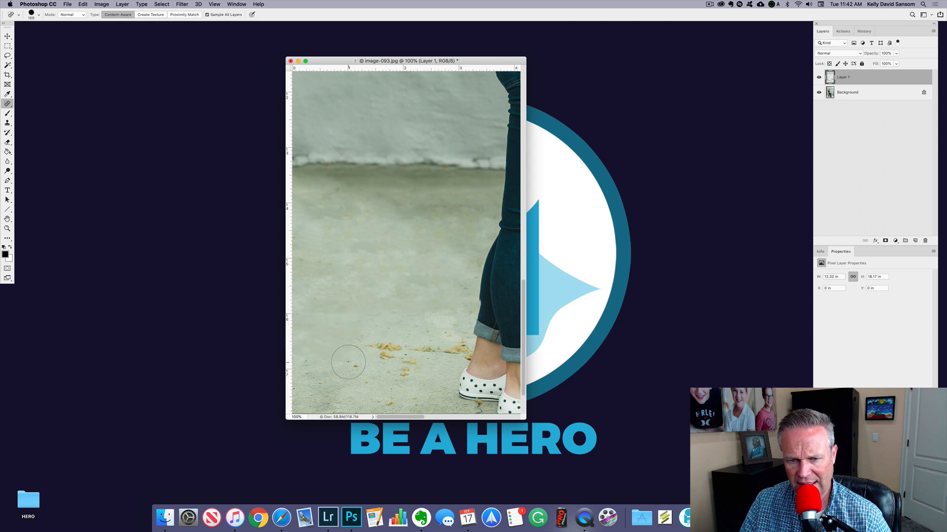
mouse_move(342, 355)
left_mouse_down()
mouse_move(379, 340)
mouse_move(359, 352)
mouse_move(401, 367)
mouse_move(400, 354)
mouse_move(411, 360)
mouse_move(432, 347)
mouse_move(387, 359)
mouse_move(463, 352)
mouse_move(418, 356)
mouse_move(463, 349)
mouse_move(447, 333)
mouse_move(472, 355)
left_mouse_up()
key("super+z")
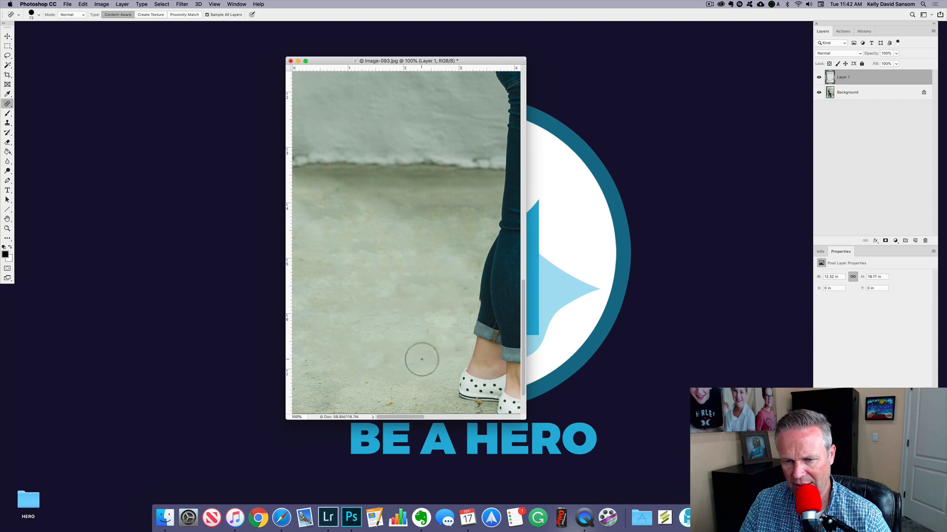
Spot heal the remaining marks in the lower foreground, including the cracks and pale patch beneath the woman's shoes.
mouse_move(416, 344)
left_mouse_down()
mouse_move(413, 285)
mouse_move(410, 353)
mouse_move(420, 381)
mouse_move(392, 379)
mouse_move(382, 369)
mouse_move(391, 367)
mouse_move(316, 376)
left_mouse_up()
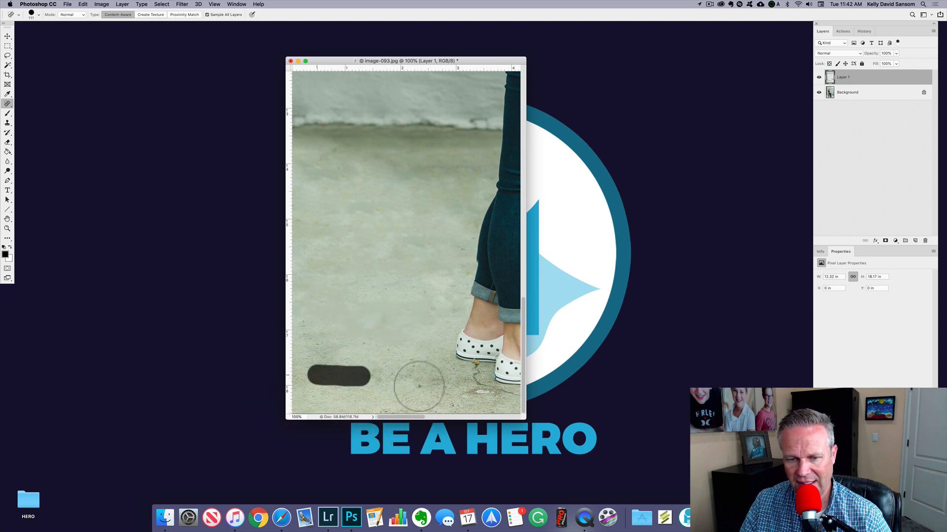
left_click_drag(406, 380, 347, 365)
mouse_move(415, 383)
left_mouse_down()
mouse_move(443, 398)
mouse_move(509, 403)
left_mouse_up()
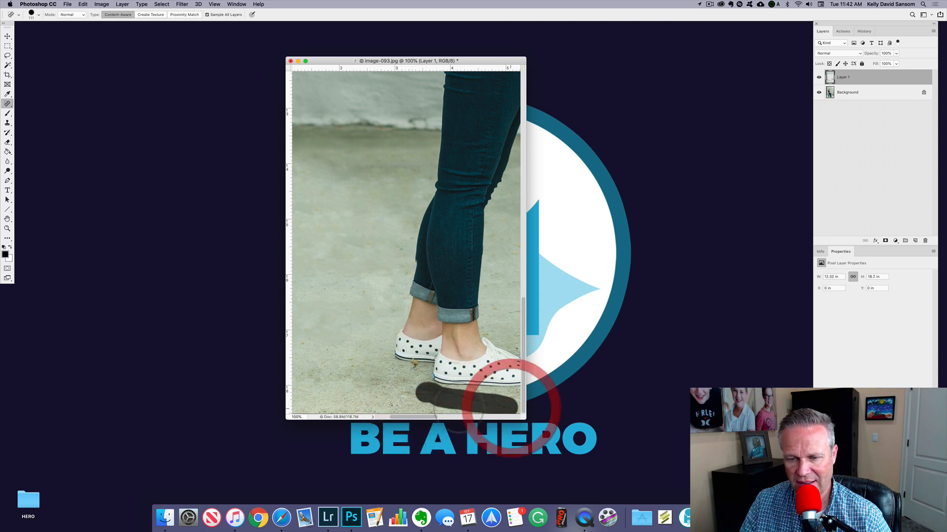
left_click_drag(412, 379, 403, 376)
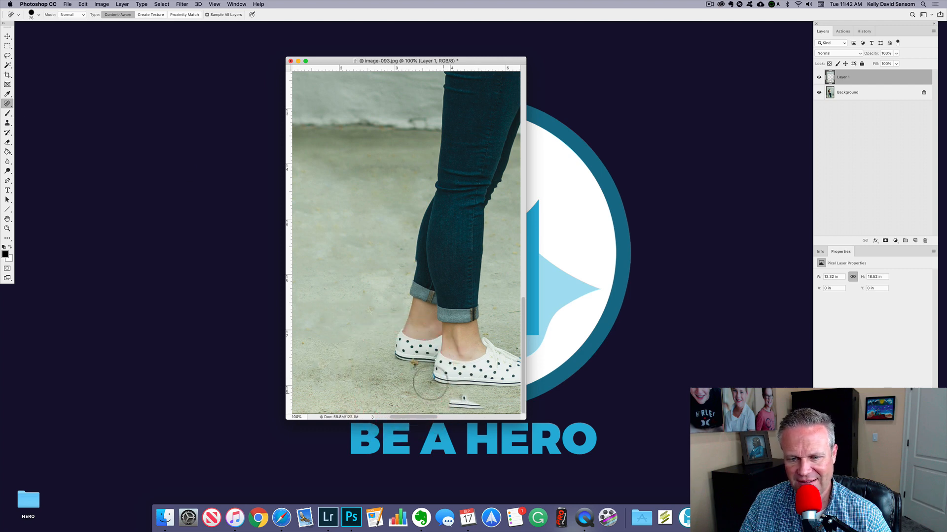
Try to spot heal the leaf under the sole of the woman's rear shoe, and undo those strokes.
left_click_drag(414, 364, 413, 365)
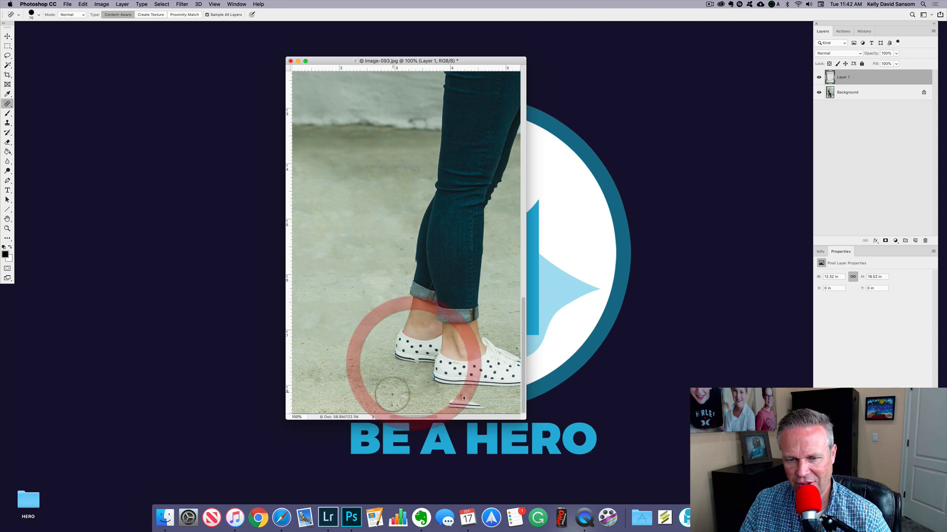
left_click(413, 365)
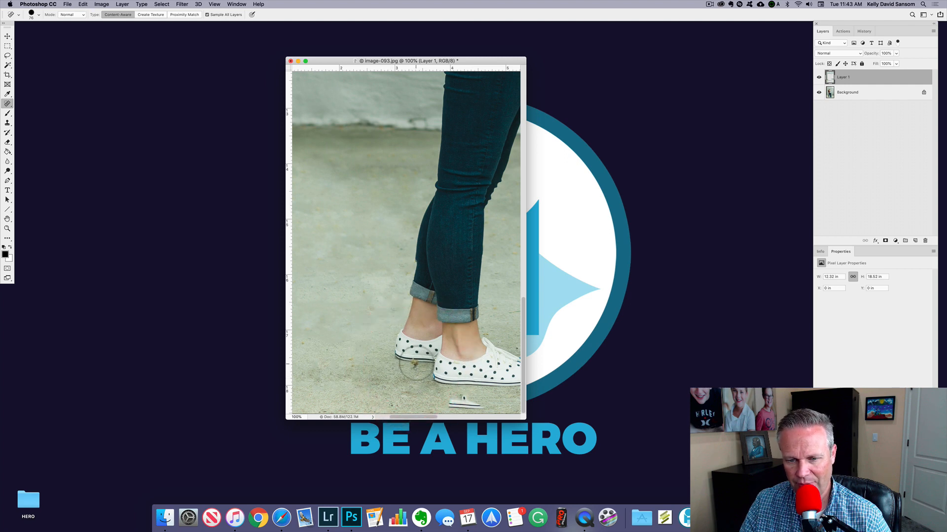
left_click(414, 364)
left_click_drag(8, 105, 32, 104)
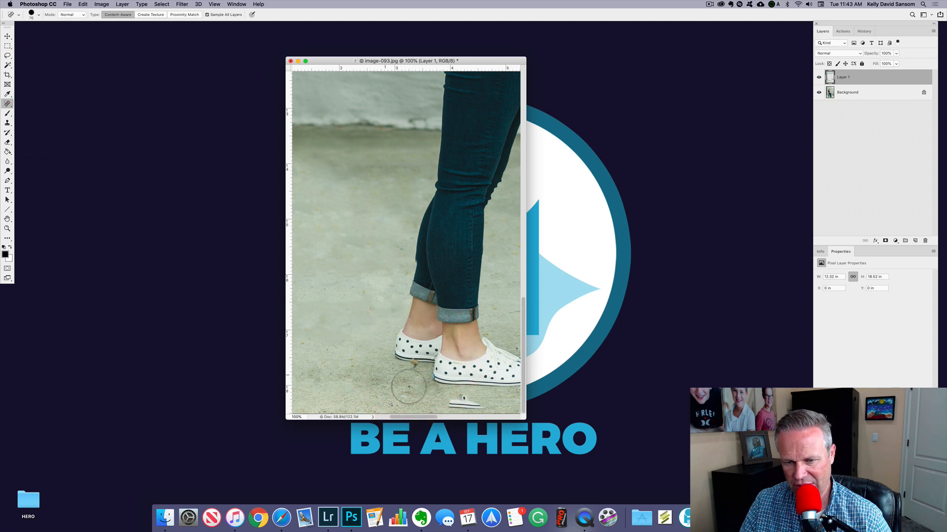
left_click_drag(415, 391, 426, 394)
left_click(396, 400)
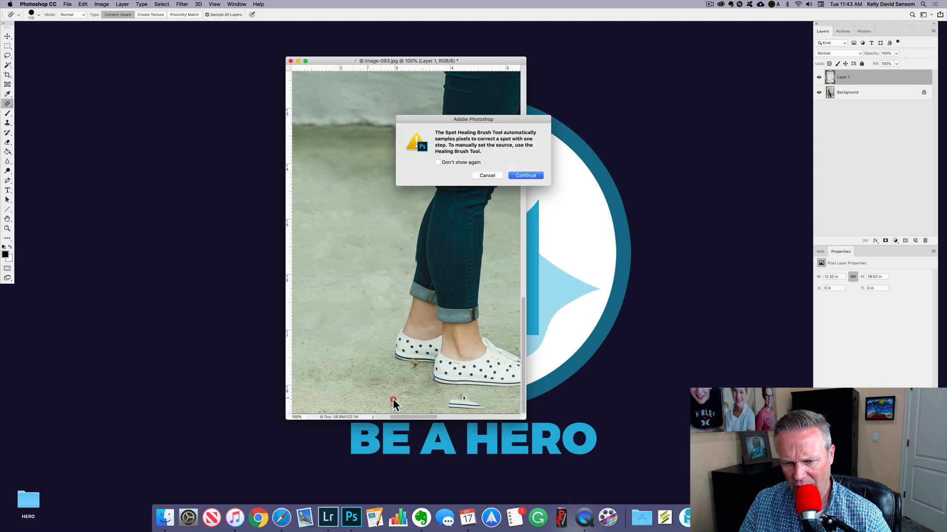
left_click(490, 175)
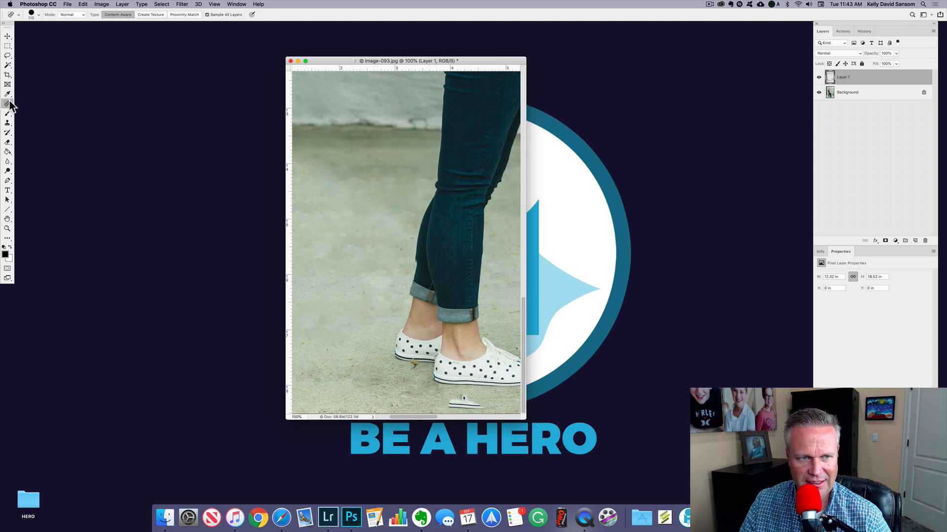
Remove the stray shoe fragment below the woman's front shoe with the Healing Brush, sampling the textured ground beside it.
left_click_drag(10, 104, 39, 110)
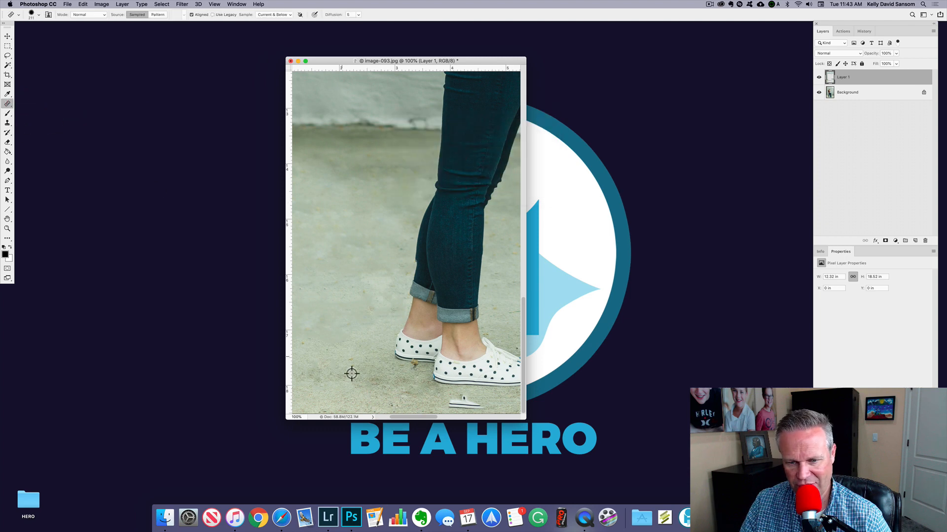
left_click(367, 399, "alt")
left_click_drag(406, 398, 371, 398)
left_click_drag(452, 399, 471, 405)
left_click(391, 400, "alt")
mouse_move(472, 405)
left_mouse_down()
mouse_move(445, 400)
mouse_move(456, 399)
left_mouse_up()
left_click(399, 400, "alt")
Try to heal the leaf against the rear shoe's sole with the Healing Brush, and undo the stroke.
mouse_move(415, 367)
left_mouse_down()
mouse_move(458, 371)
mouse_move(419, 306)
left_mouse_up()
left_click_drag(376, 329, 334, 326)
mouse_move(415, 315)
left_mouse_down()
mouse_move(447, 308)
mouse_move(423, 306)
mouse_move(445, 302)
mouse_move(420, 292)
mouse_move(442, 288)
mouse_move(409, 314)
left_mouse_up()
key("super+z")
Cover the leaf under the rear shoe's sole with the Clone Stamp at a small brush size, sampling the adjoining sole edge and ground.
key("s")
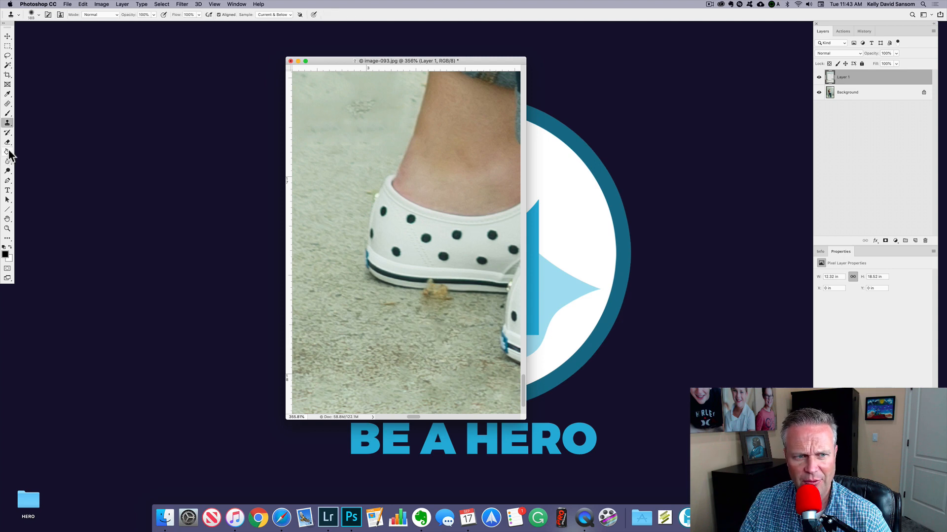
left_click(7, 124)
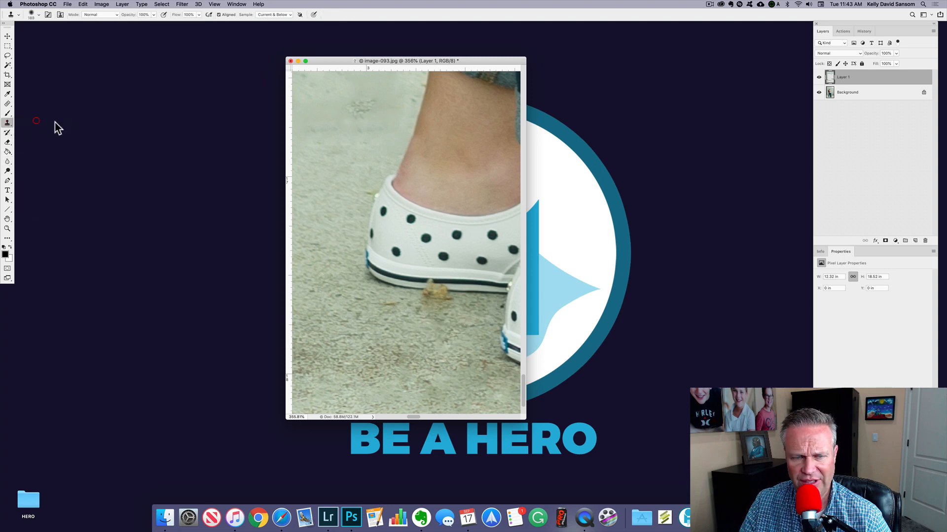
mouse_move(472, 280)
left_mouse_down()
mouse_move(389, 289)
mouse_move(368, 289)
mouse_move(364, 280)
left_mouse_up()
left_click(457, 280, "alt")
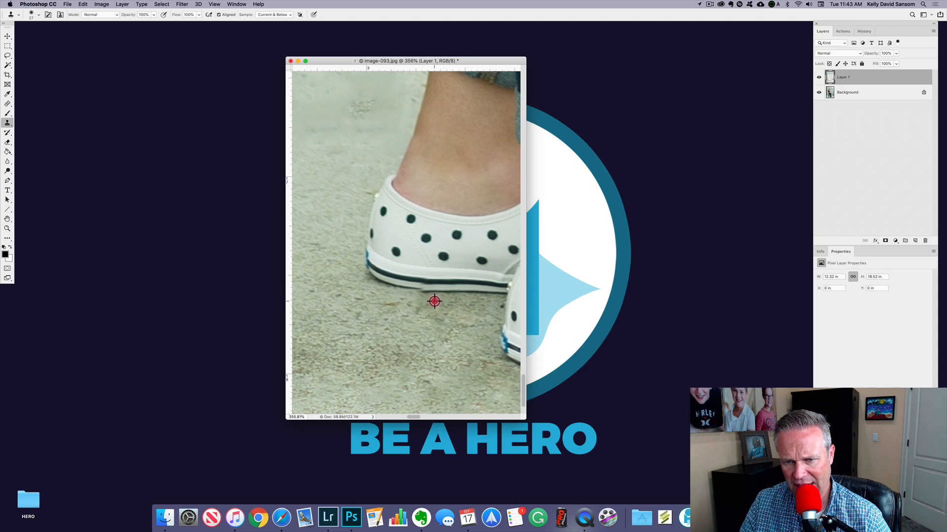
left_click_drag(429, 302, 418, 302)
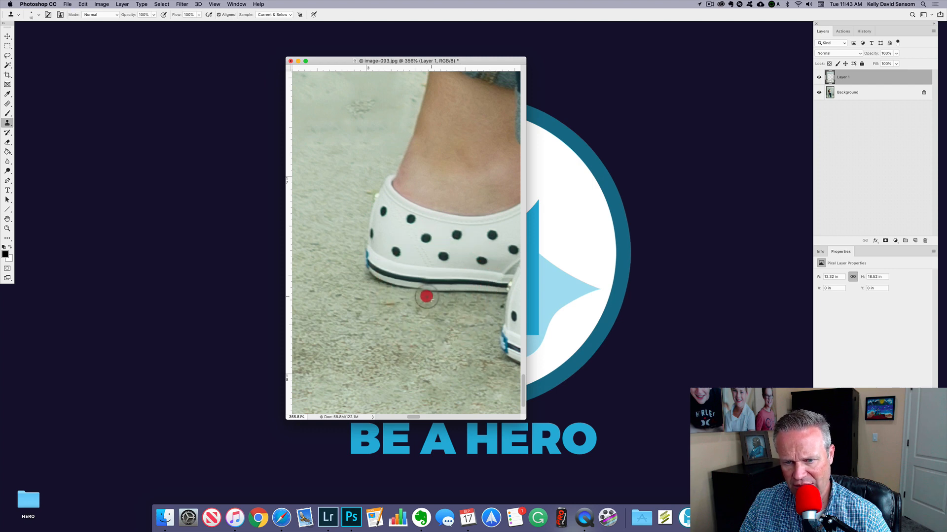
mouse_move(419, 292)
left_mouse_down()
mouse_move(504, 297)
mouse_move(435, 293)
mouse_move(501, 294)
mouse_move(488, 296)
left_mouse_up()
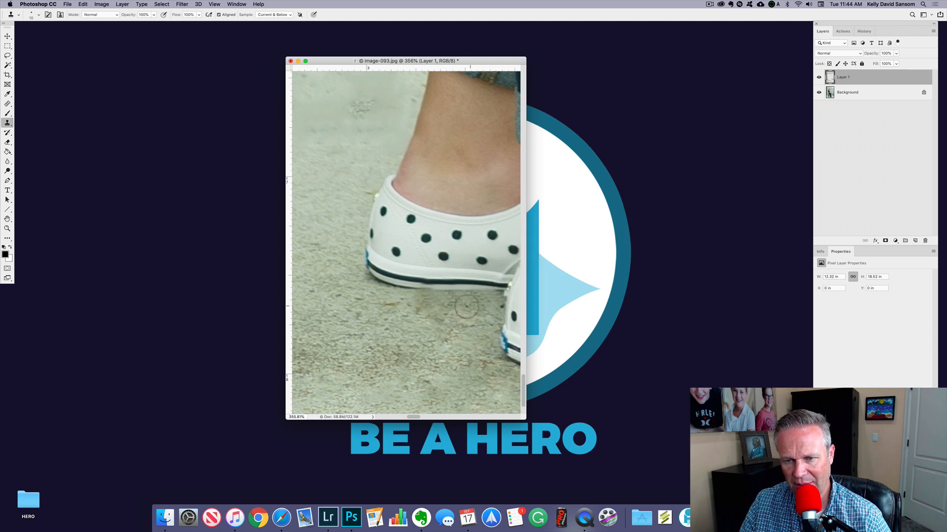
Enlarge the Clone Stamp brush and paint over the ground under the rear shoe, sampling the clean pavement nearby.
left_click_drag(426, 354, 441, 356, "ctrl+alt")
left_click(393, 348, "alt")
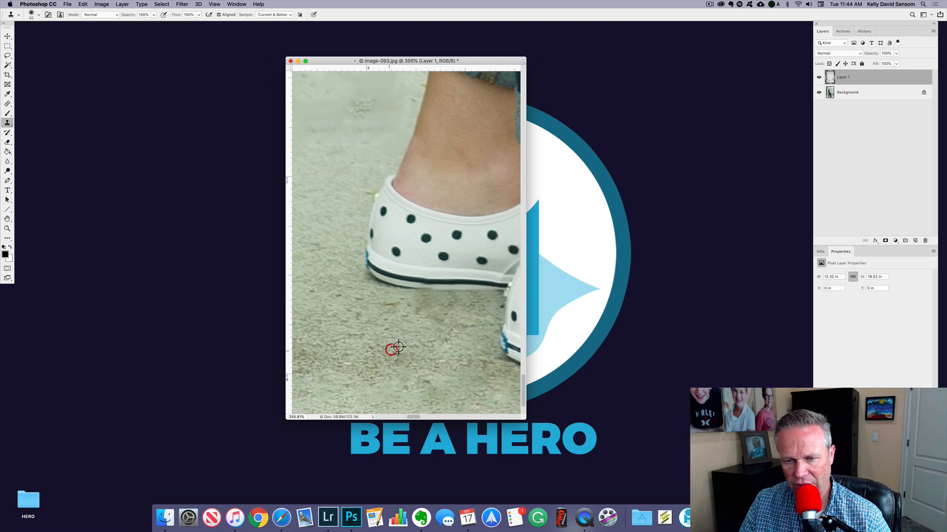
left_click(382, 339, "alt")
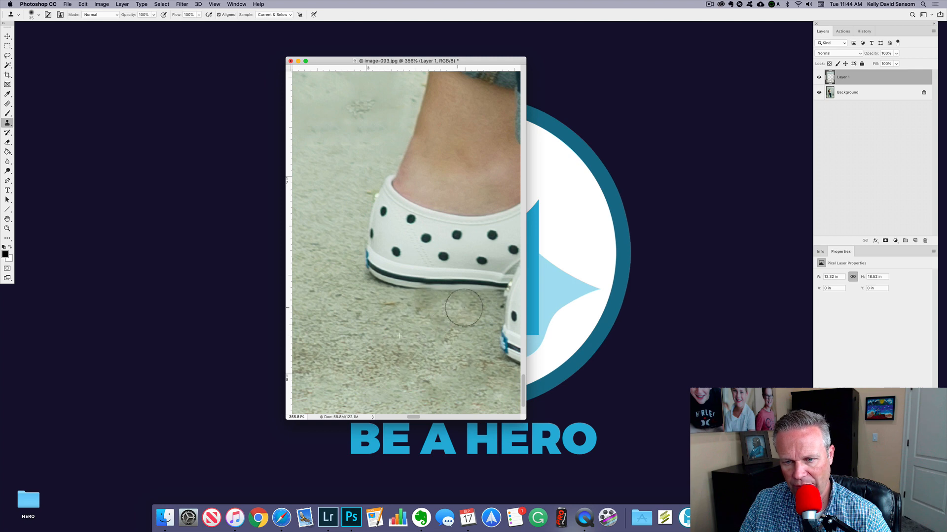
left_click(401, 315, "alt")
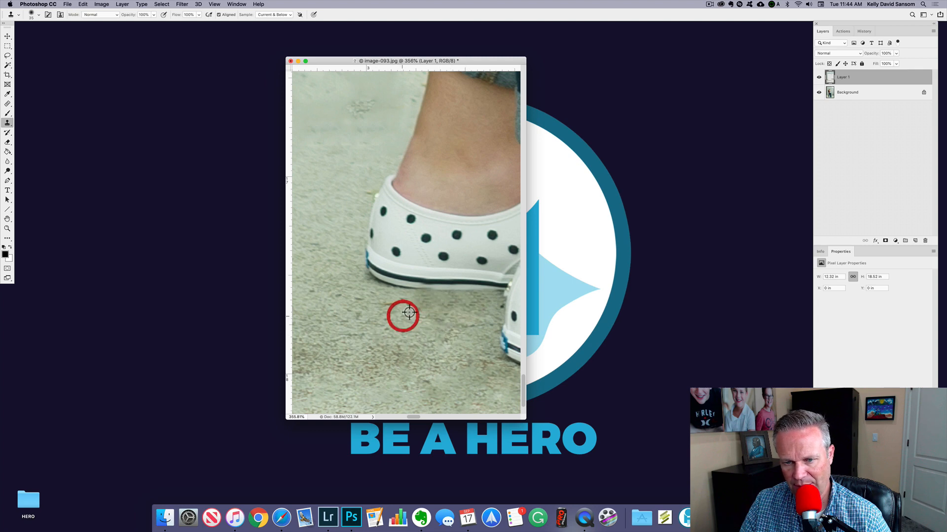
left_click_drag(430, 307, 439, 305)
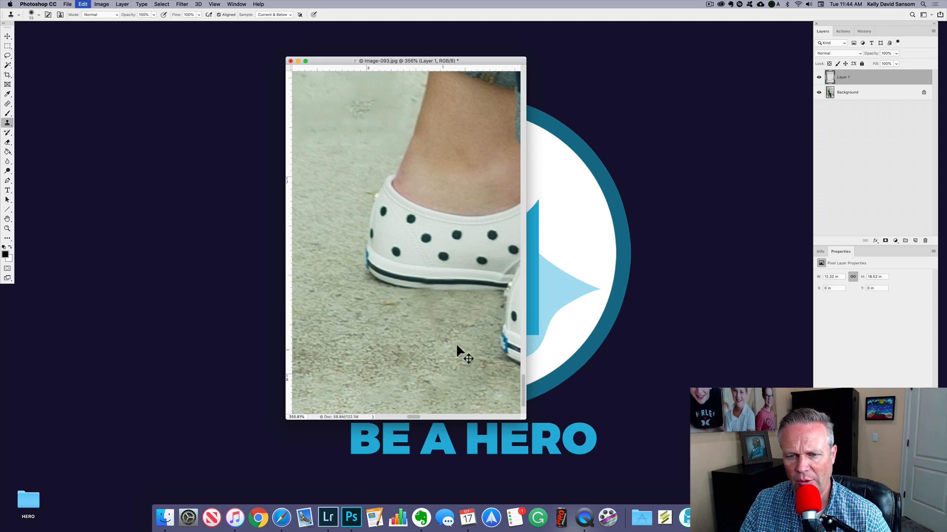
Try cloning ground up against the rear shoe's sole, undo that stroke, and clone over the sole's dark stripe from the adjoining section.
left_click(468, 315, "alt")
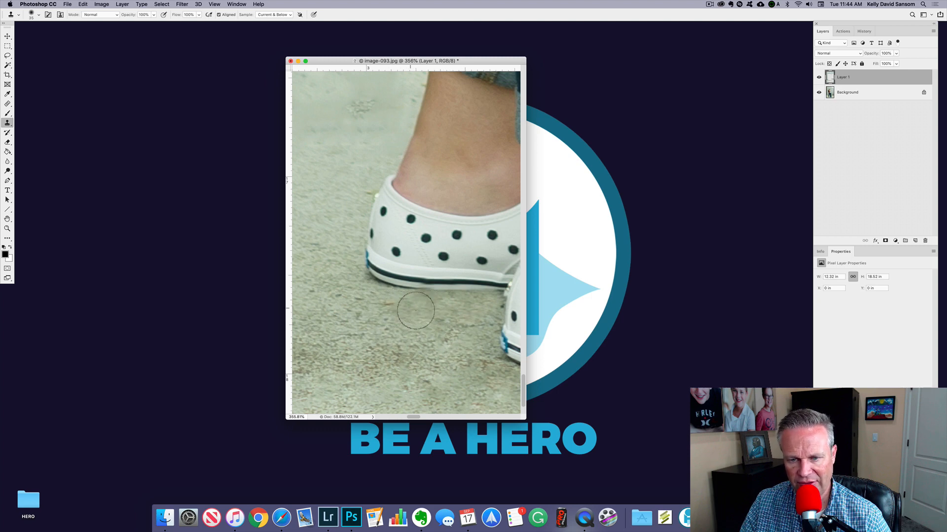
left_click(446, 341)
left_click_drag(444, 293, 431, 295)
key("super+z")
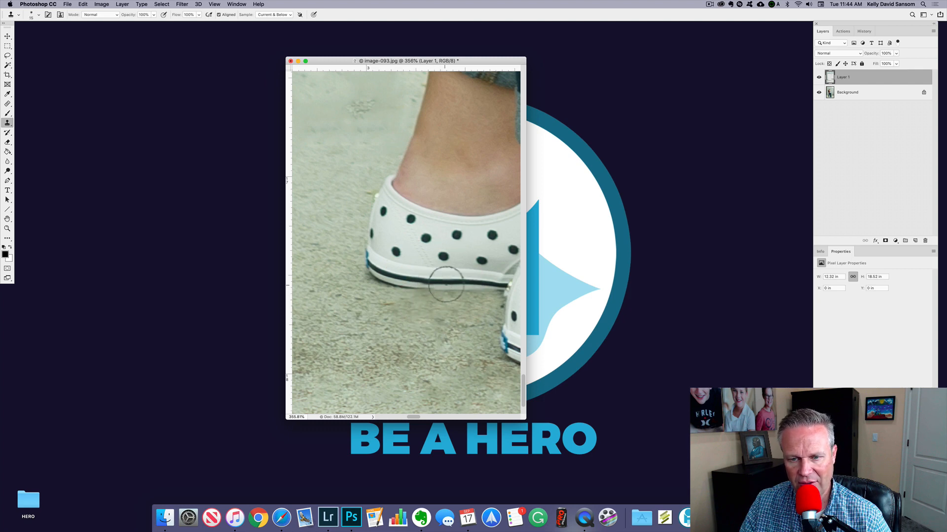
left_click(447, 280, "alt")
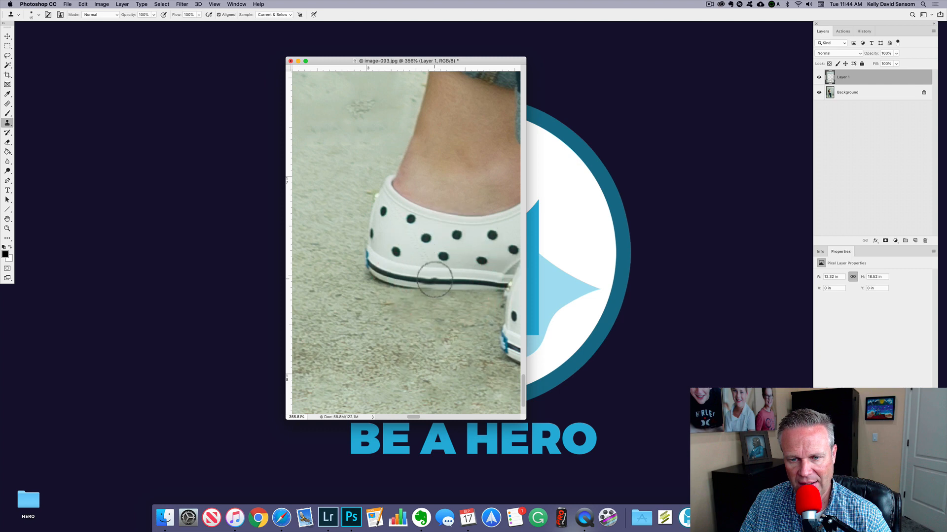
left_click_drag(420, 281, 437, 277)
Step back through the history to the last Healing Brush state, discarding the Clone Stamp strokes under the rear shoe.
left_click(866, 30)
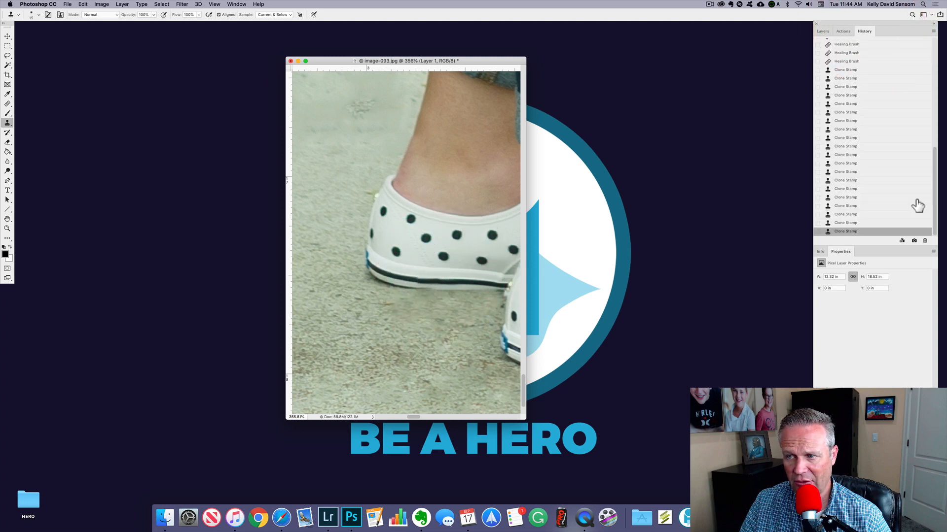
left_click(856, 154)
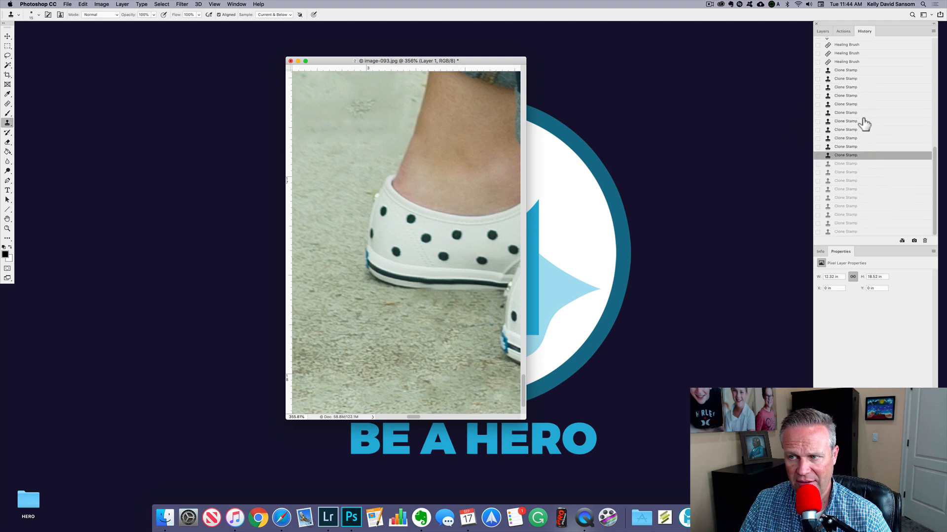
scroll(869, 108, "up", 1)
left_click(873, 92)
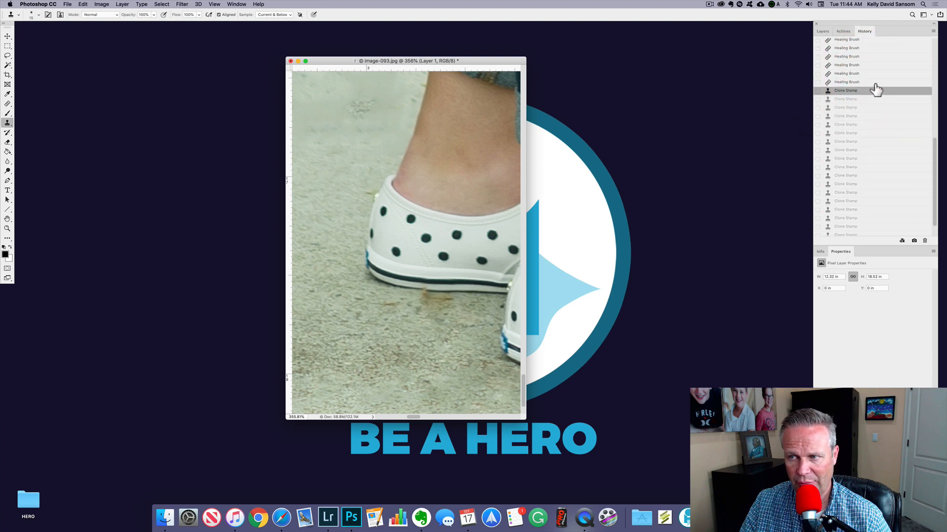
left_click(875, 83)
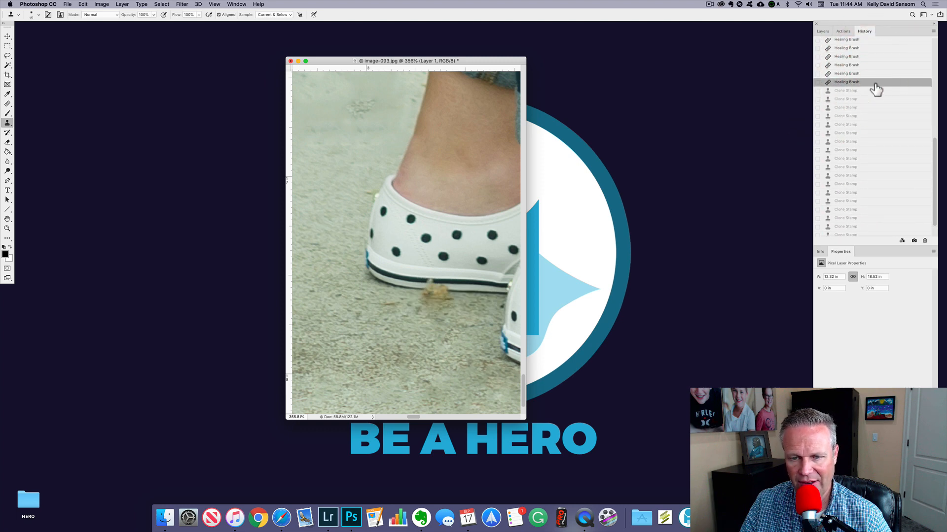
Compare the whole photo at 25% with and without the retouching on Layer 1, leaving the layer shown.
left_click(819, 31)
left_click(407, 280, "alt")
left_click(406, 280, "alt")
left_click(407, 281, "alt")
left_click(407, 280, "alt")
left_click(408, 282, "alt")
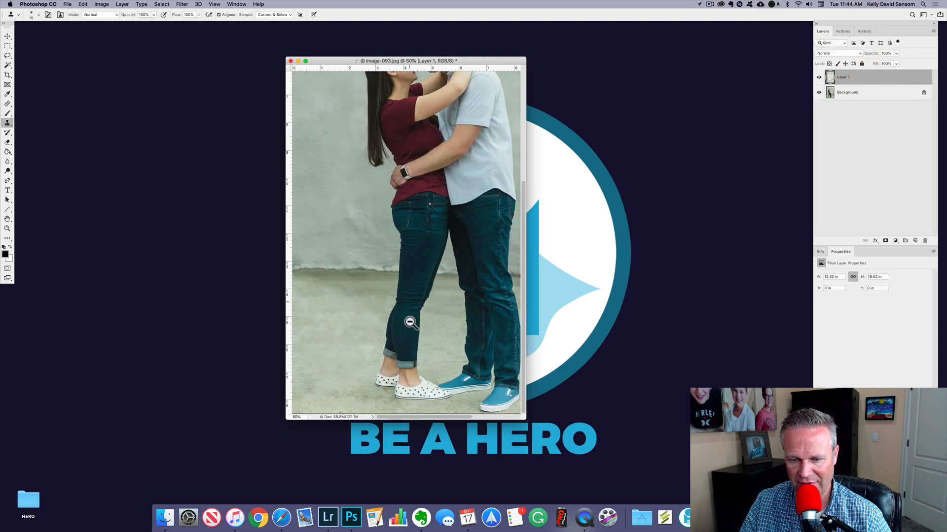
left_click_drag(440, 350, 374, 213)
left_click(439, 381, "alt")
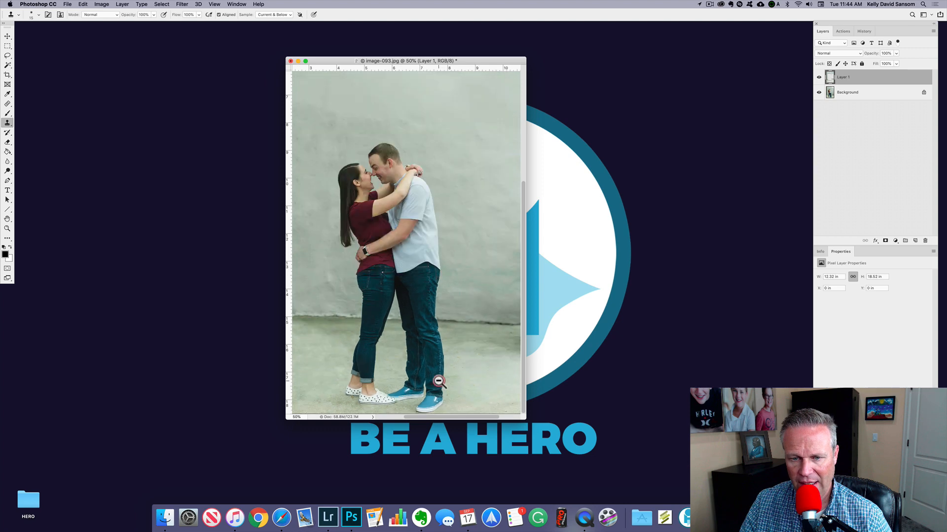
left_click(438, 381, "alt")
left_click(438, 381, "alt")
left_click(418, 321)
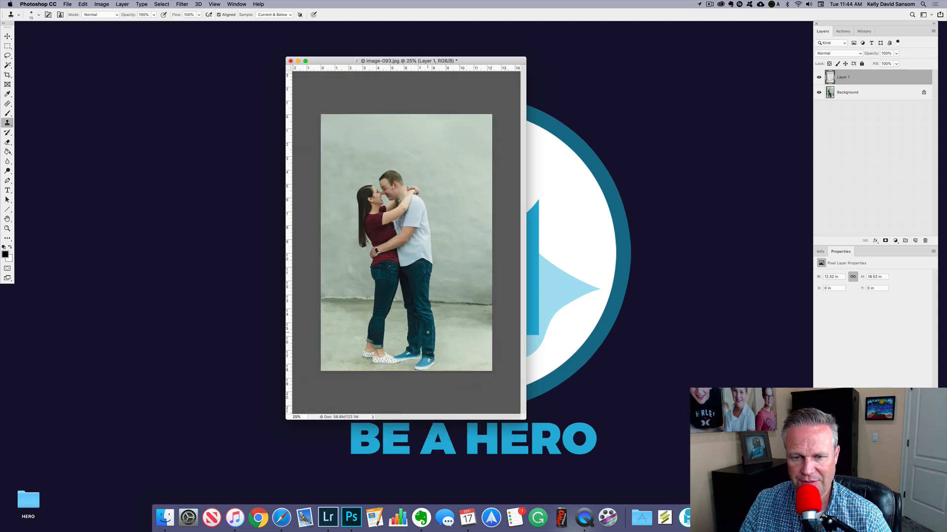
left_click(819, 77)
left_click(819, 78)
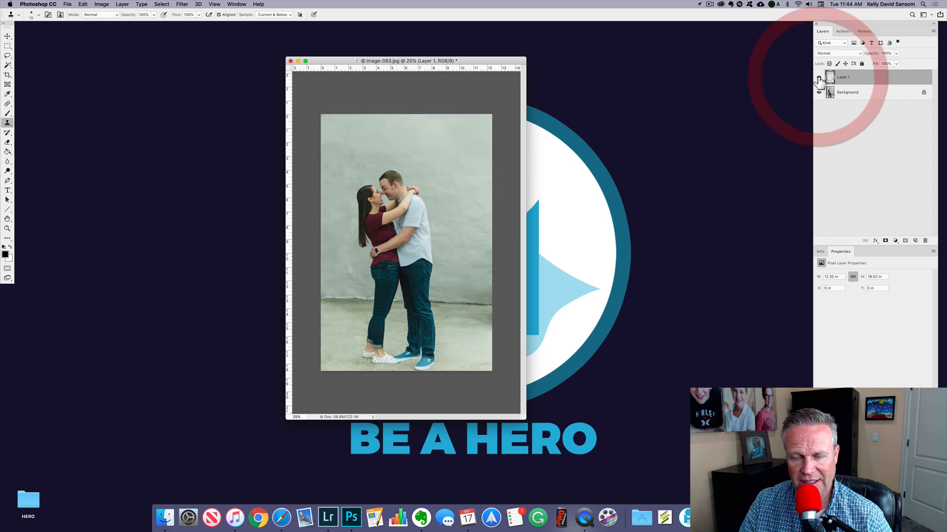
left_click(819, 77)
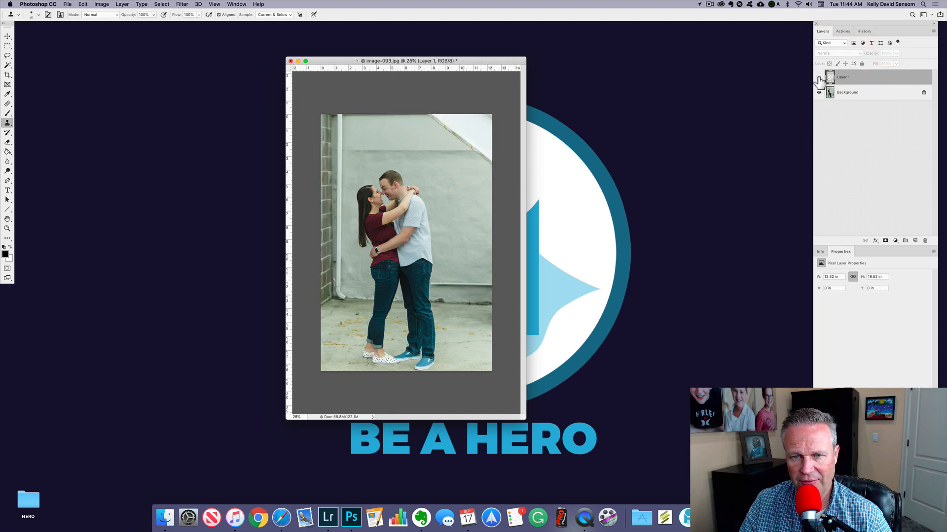
left_click(819, 77)
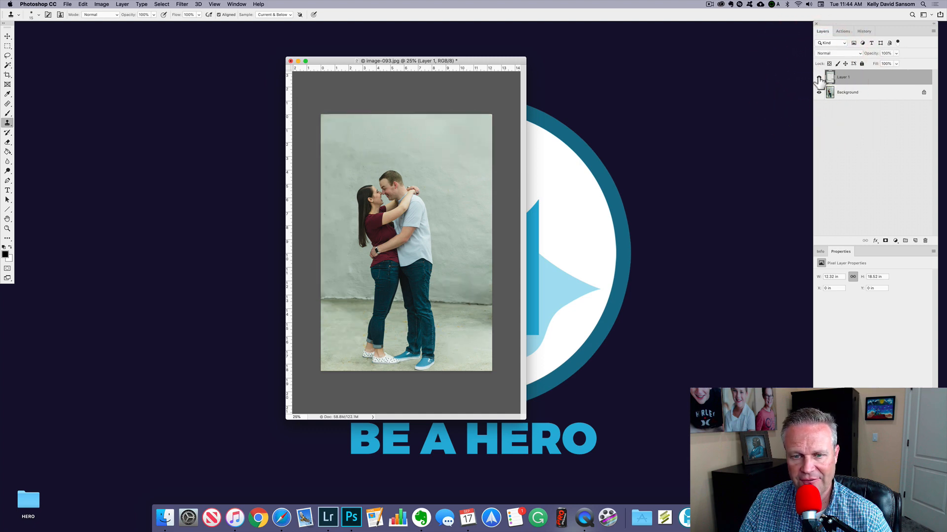
left_click(819, 77)
left_click(819, 78)
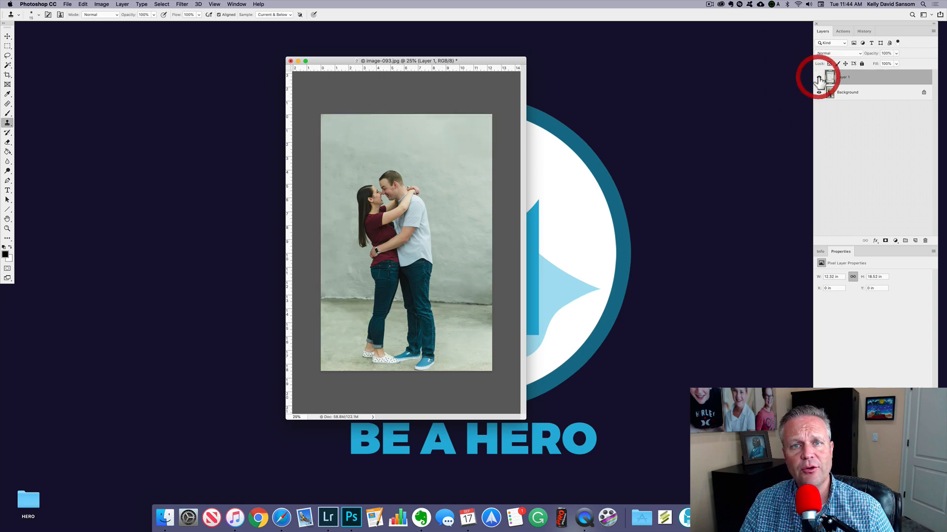